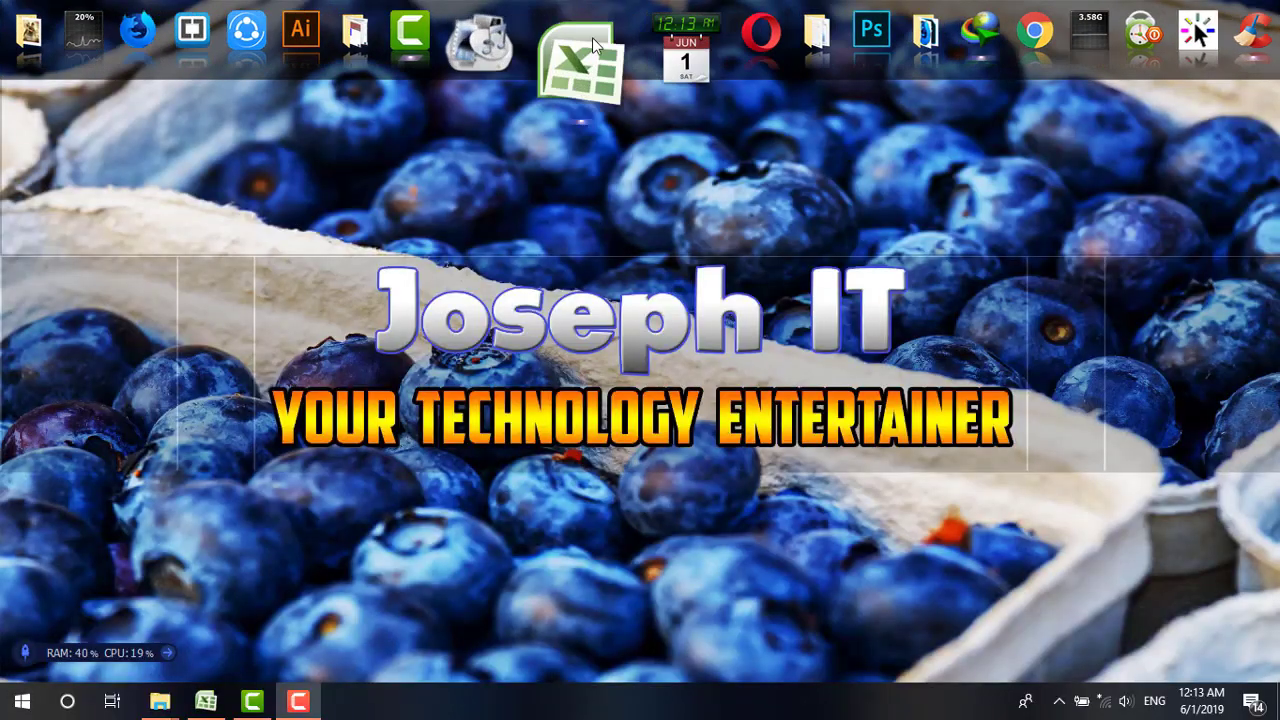
# Launch Microsoft Excel from the taskbar so a blank Book1 workbook opens.
pyautogui.click(592, 47)
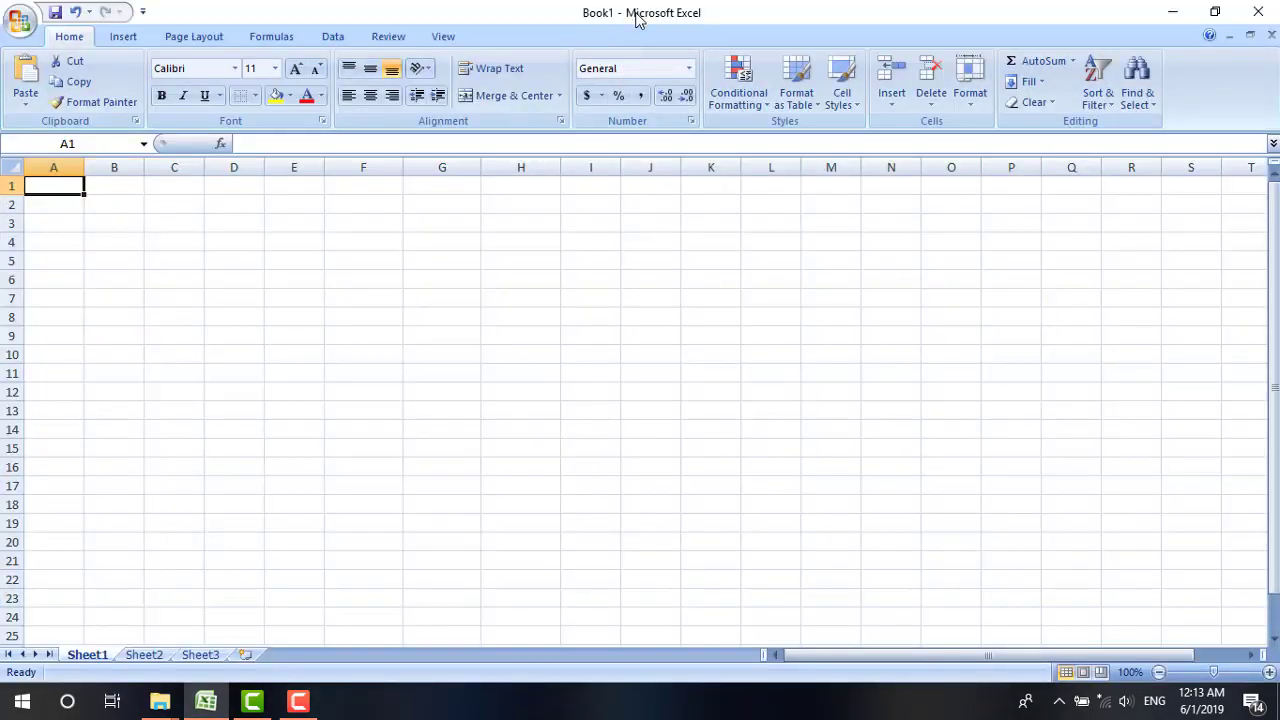
# Apply All Borders to the range H5:J24.
pyautogui.click(534, 257)
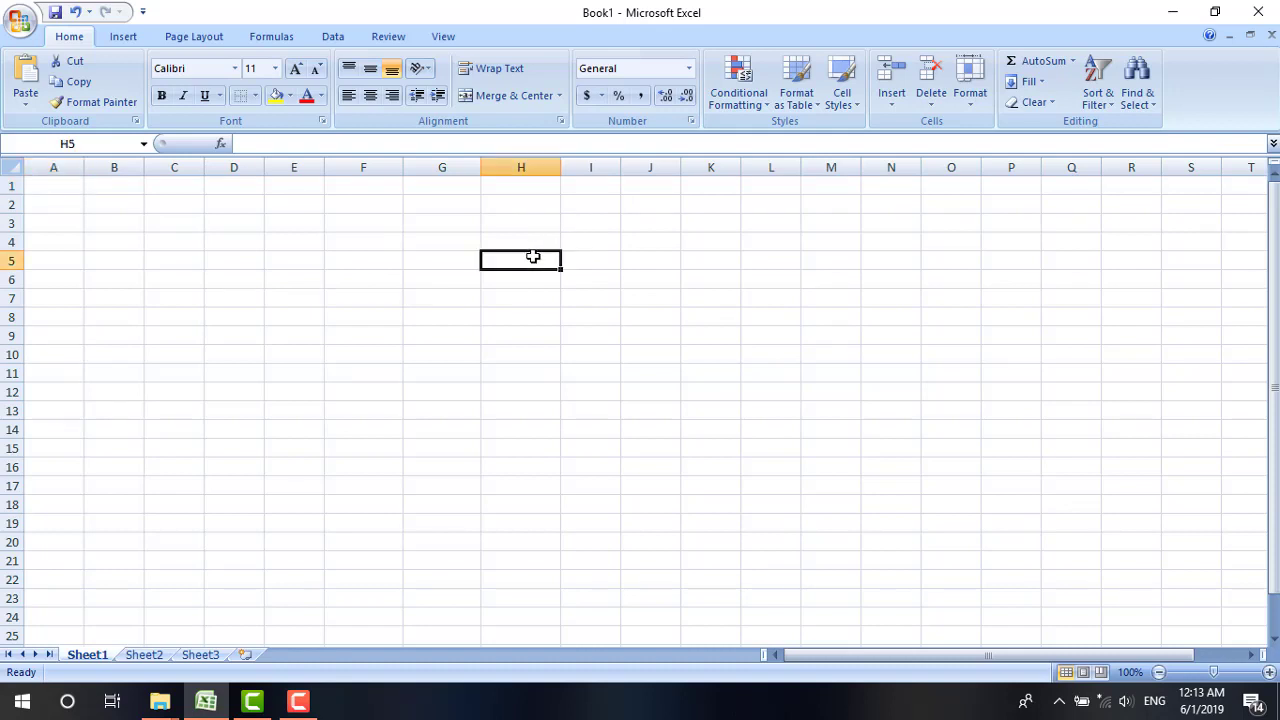
pyautogui.moveTo(536, 262); pyautogui.dragTo(640, 580)
pyautogui.scroll(1, 637, 466)
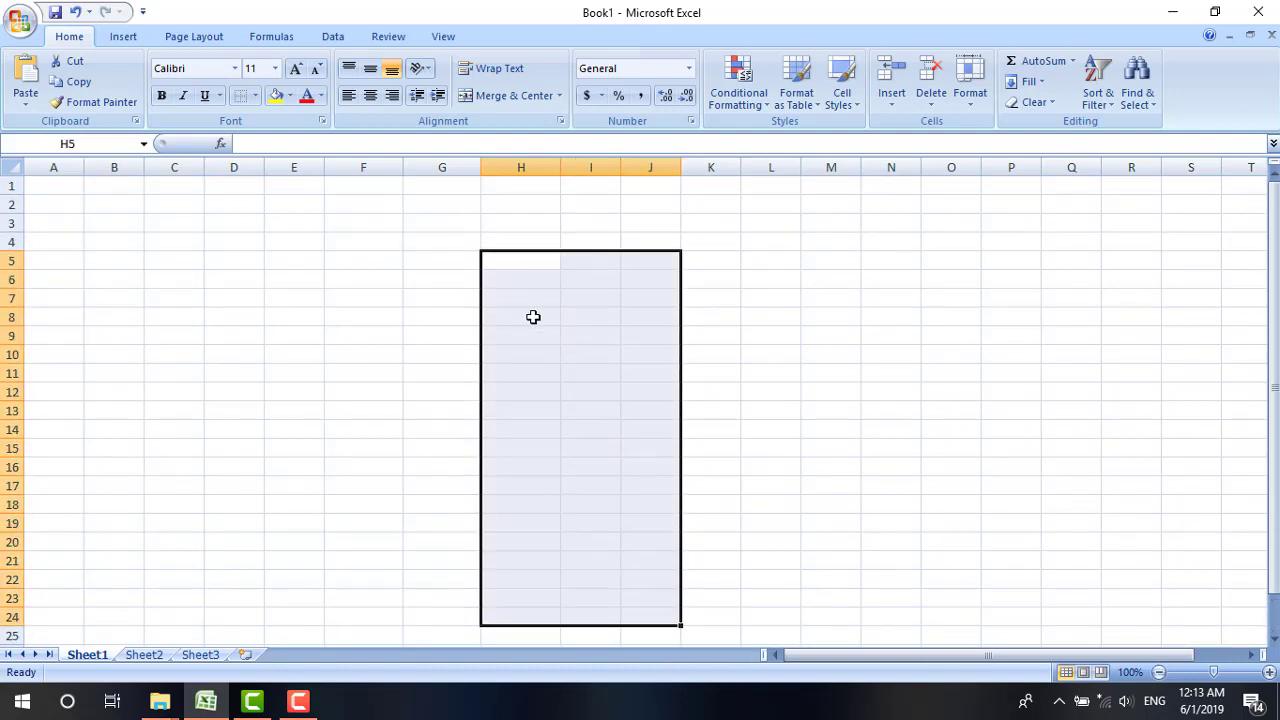
pyautogui.click(256, 95)
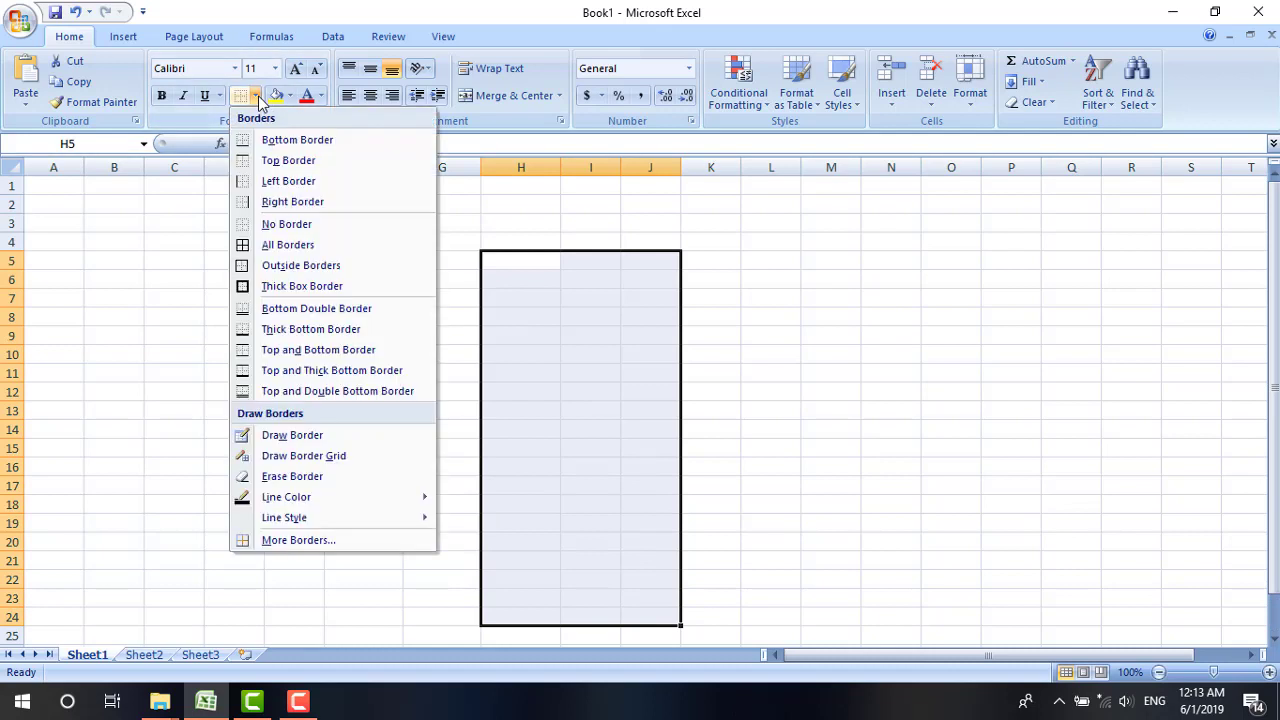
pyautogui.click(288, 245)
pyautogui.click(579, 318)
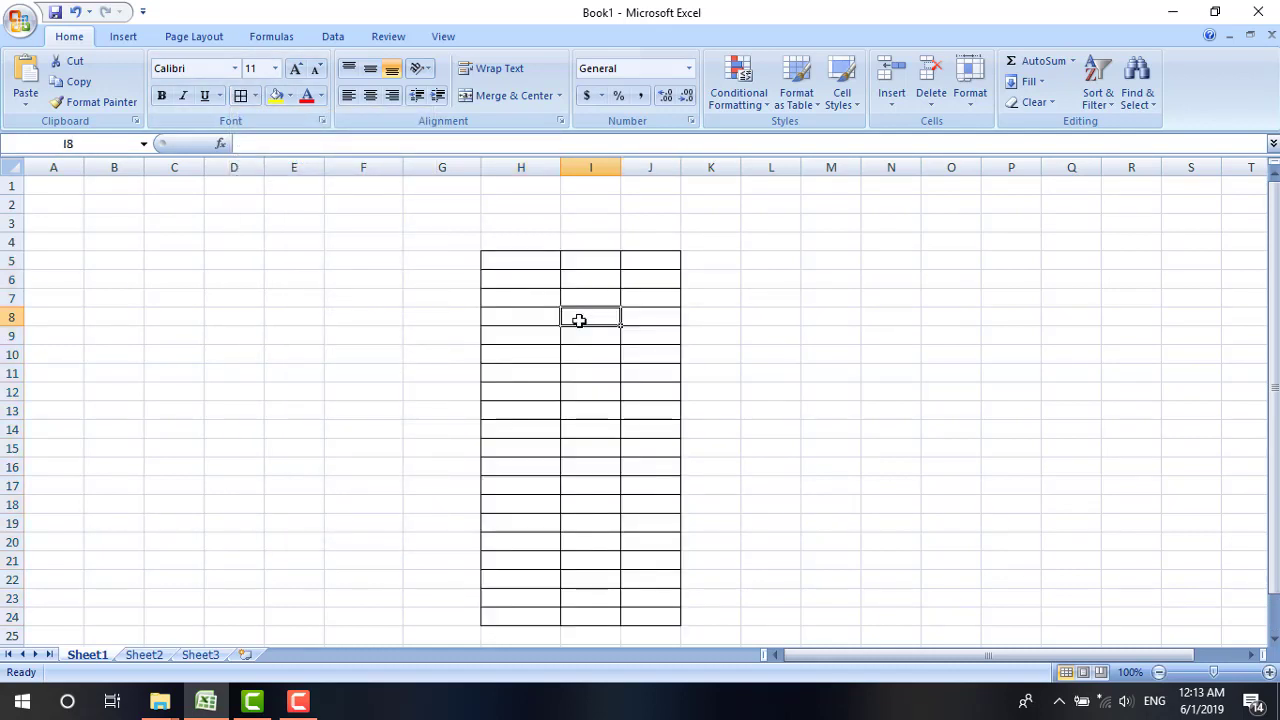
# Enter headers A, B and total in H5:J5 and center them.
pyautogui.click(532, 263)
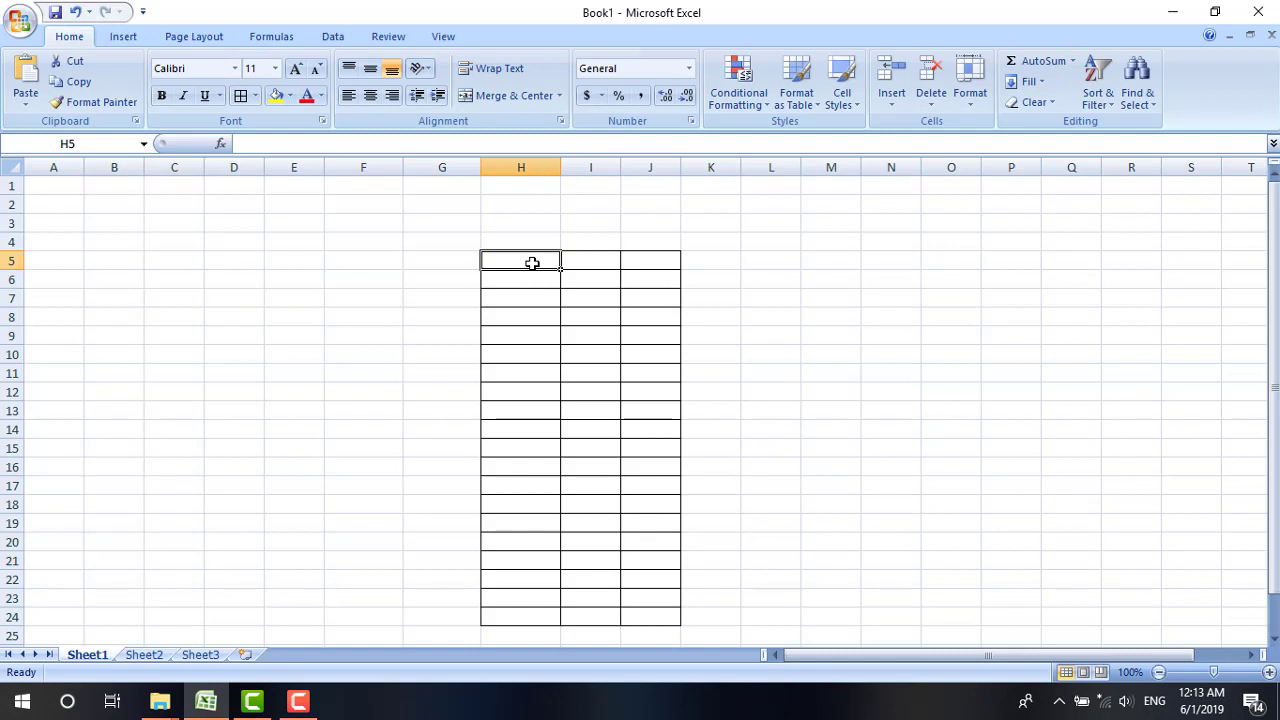
pyautogui.write('A')
pyautogui.click(582, 260)
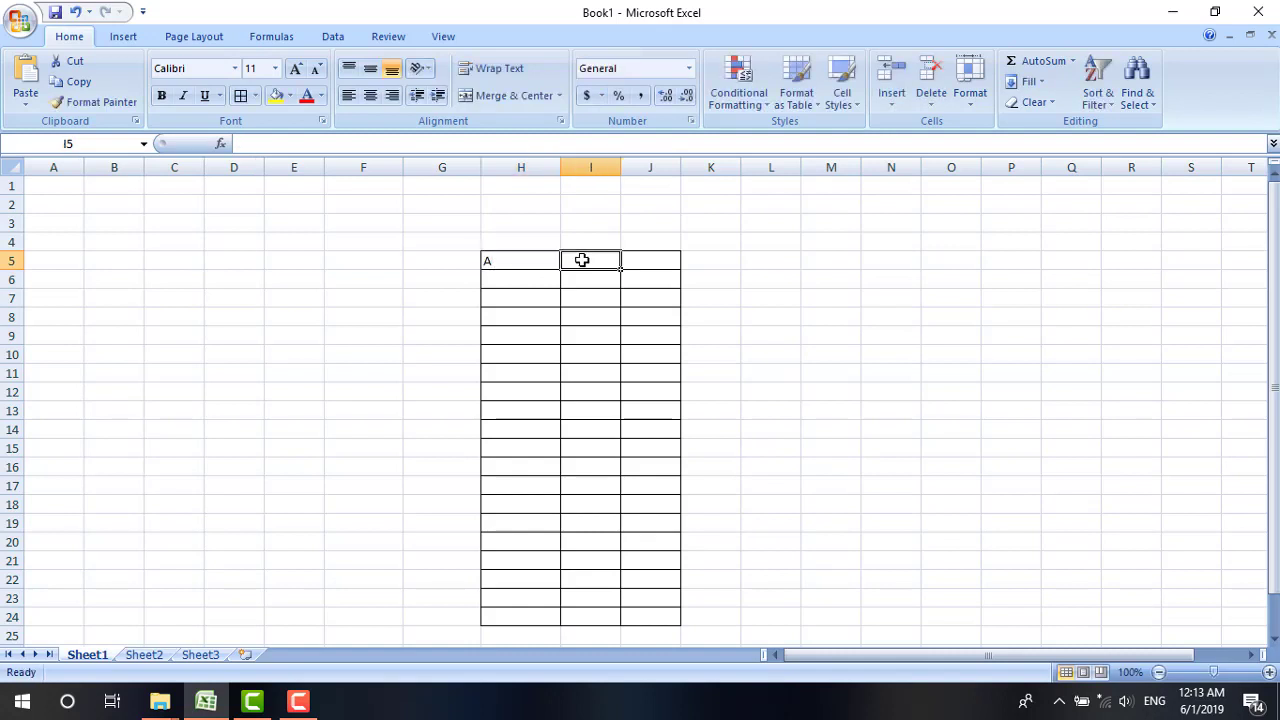
pyautogui.write('B')
pyautogui.click(646, 265)
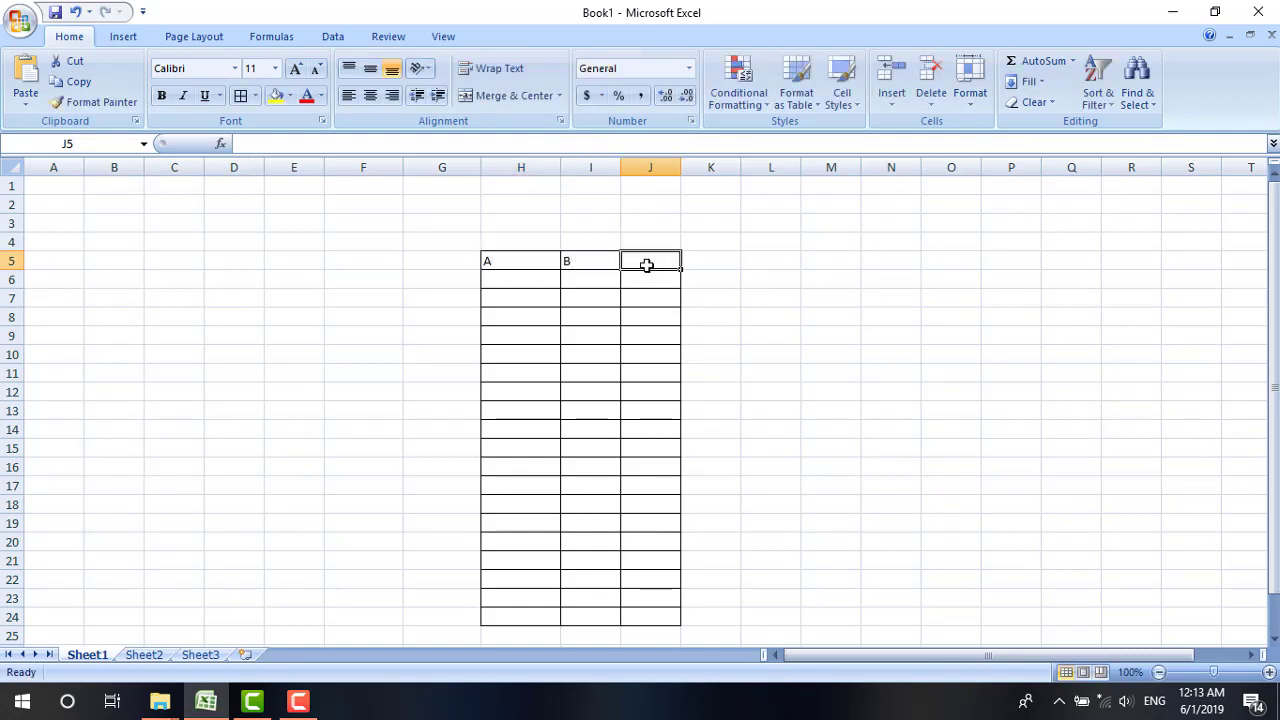
pyautogui.write('total')
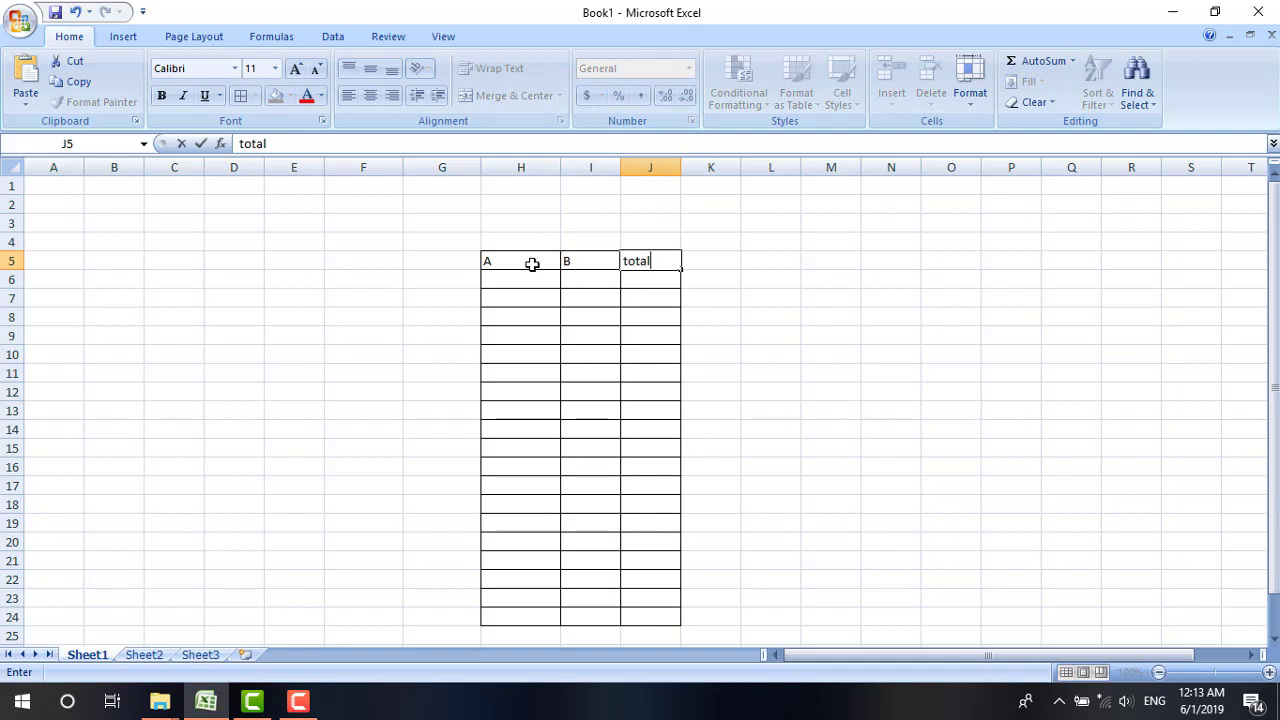
pyautogui.moveTo(529, 260); pyautogui.dragTo(676, 262)
pyautogui.click(370, 97)
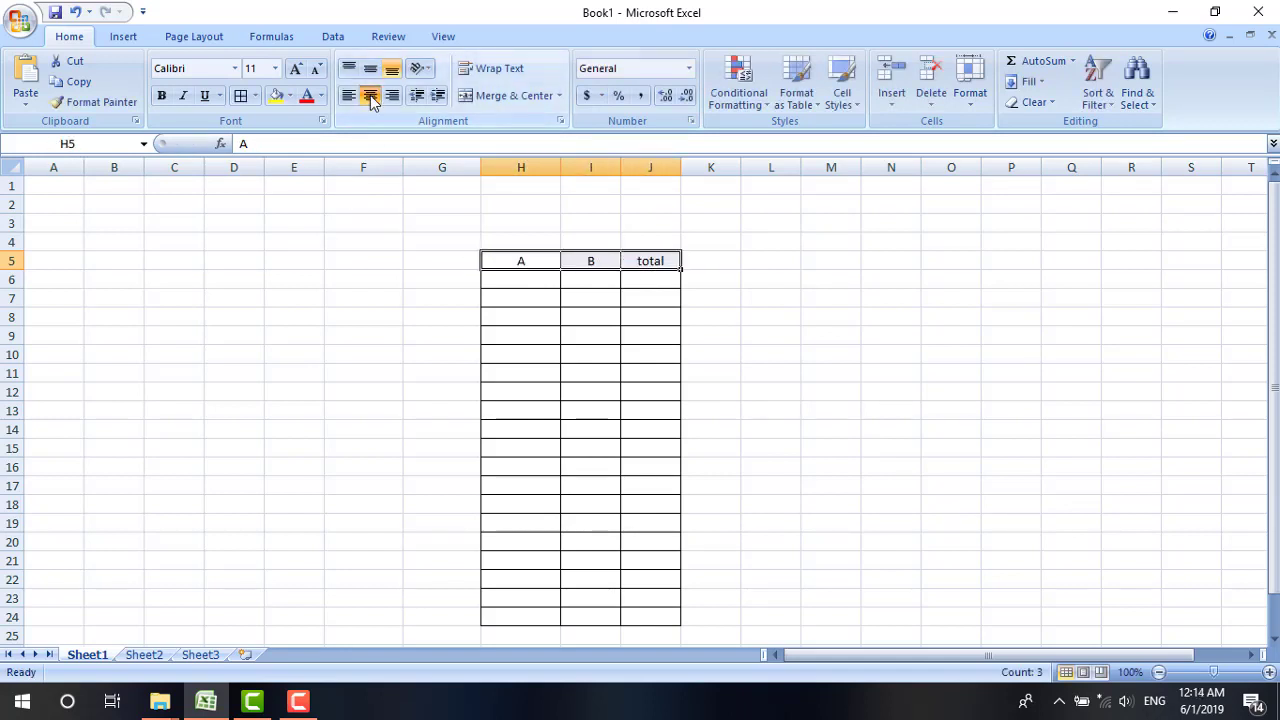
pyautogui.click(529, 282)
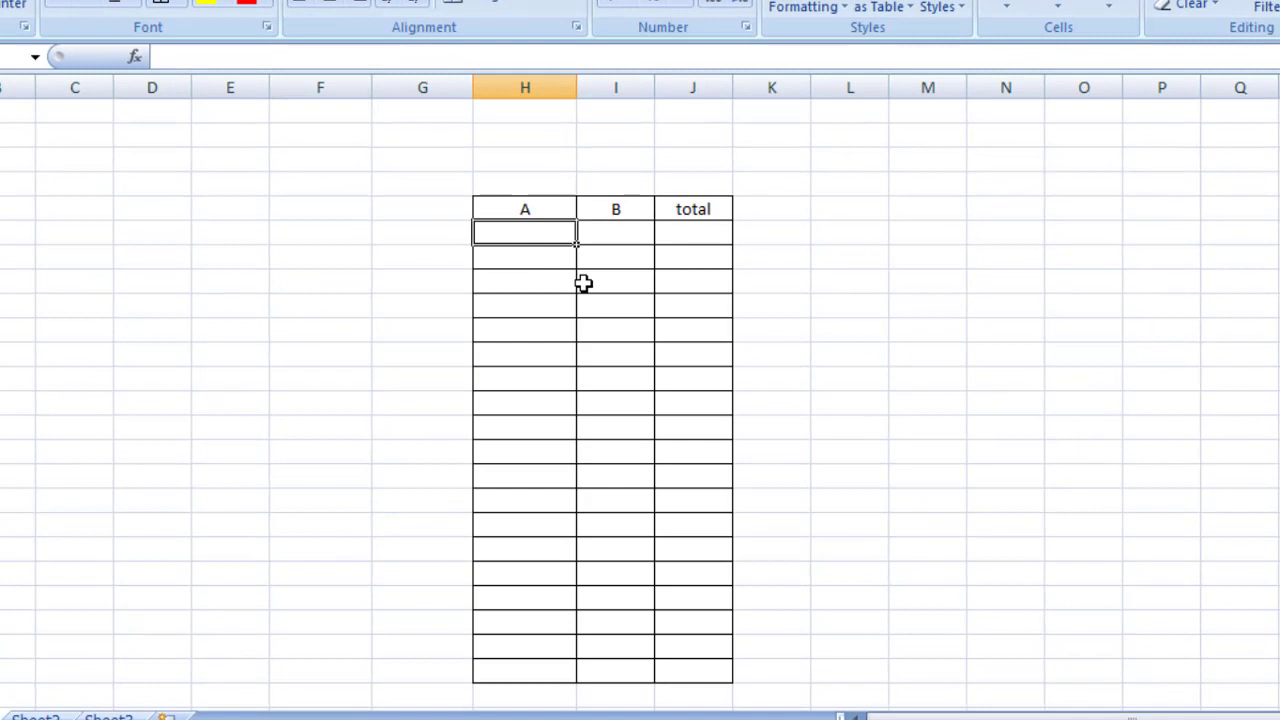
# Enter 25 in H6 and 45 in I6.
pyautogui.write('25')
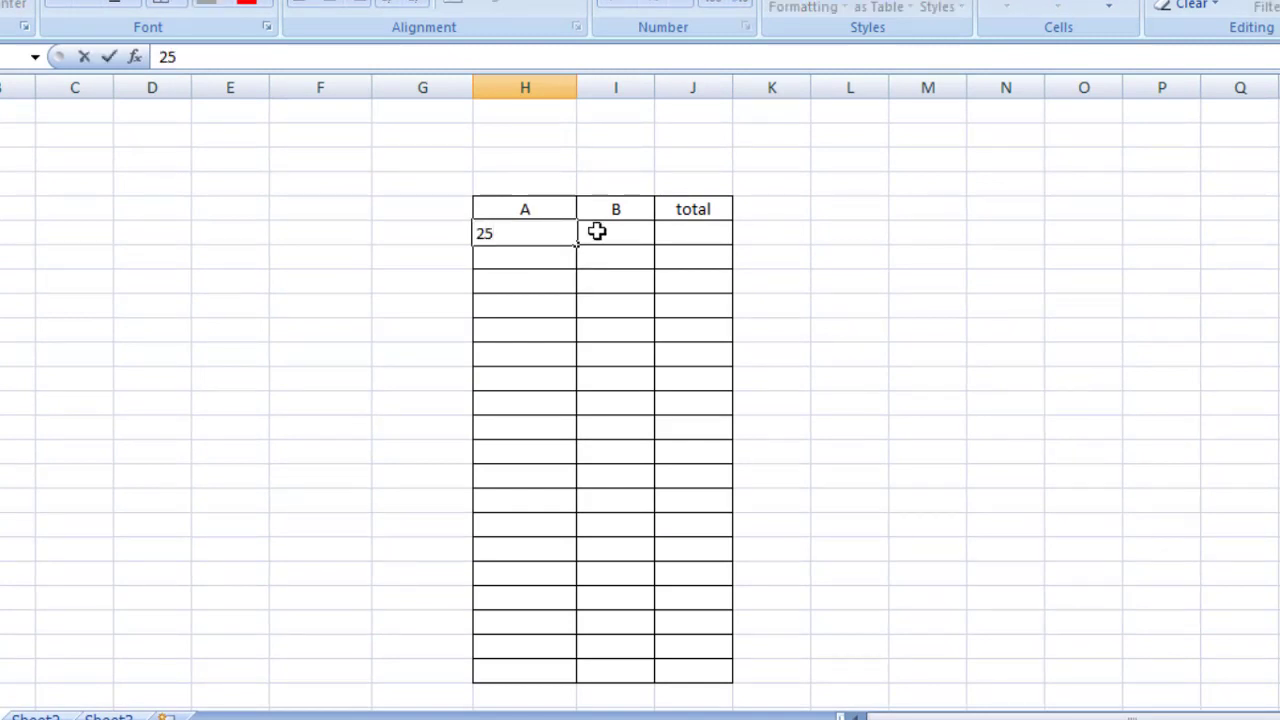
pyautogui.click(594, 232)
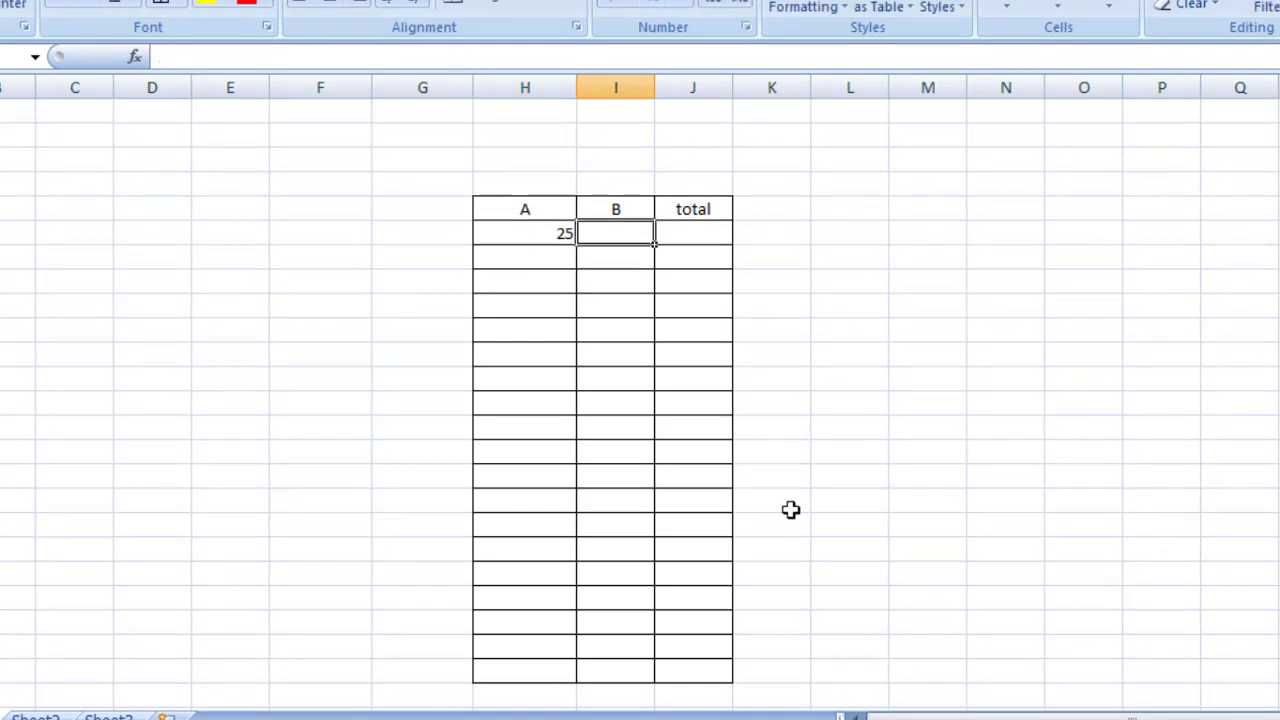
pyautogui.write('45')
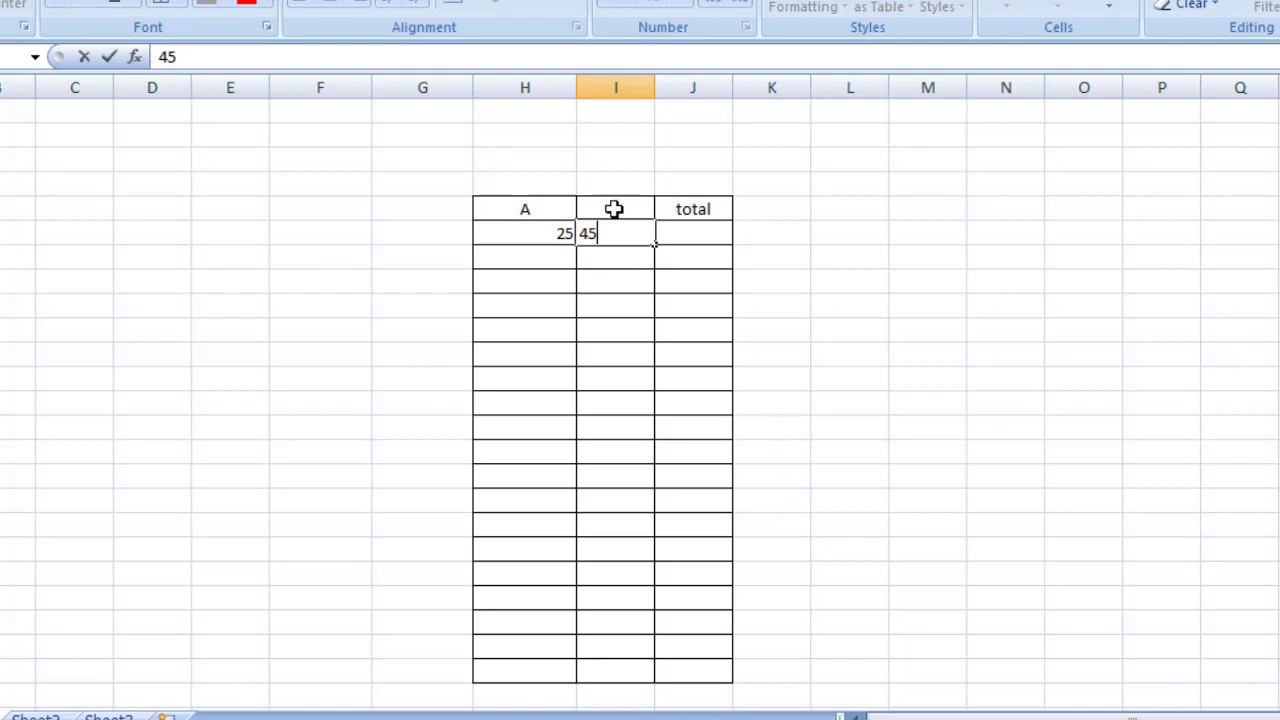
# Widen the B column (I) and the total column (J).
pyautogui.click(697, 88)
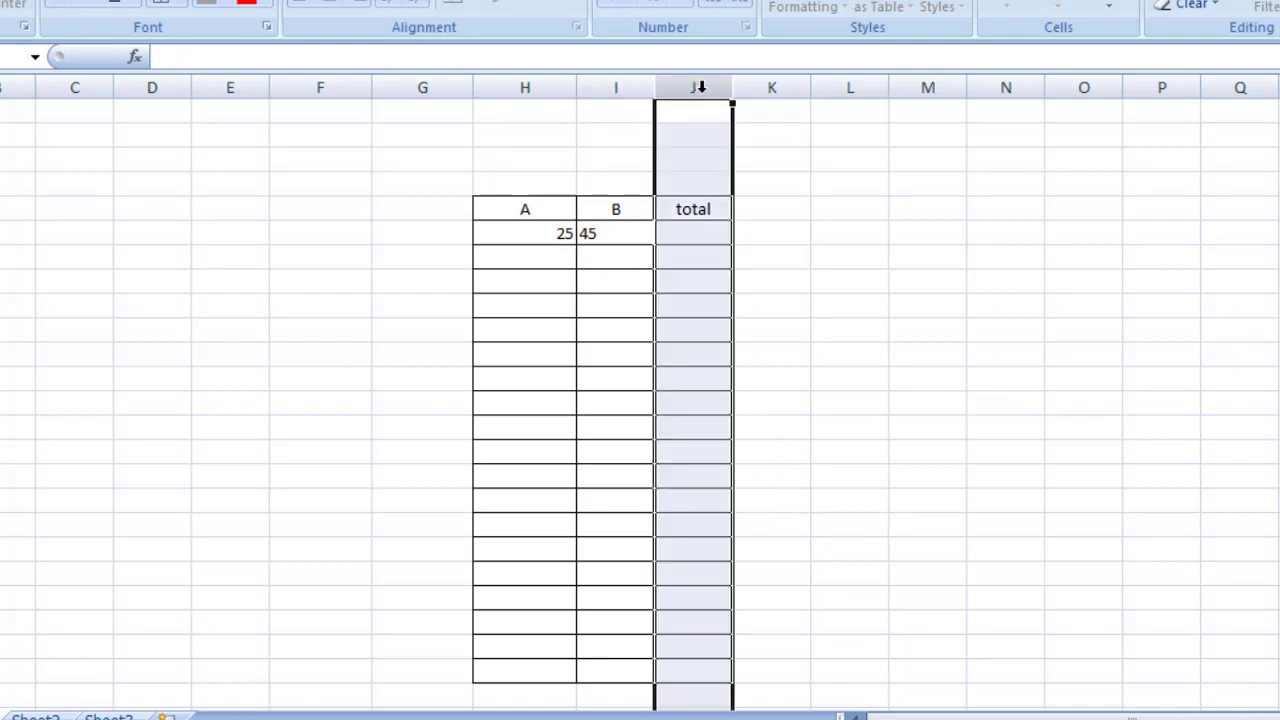
pyautogui.click(619, 88)
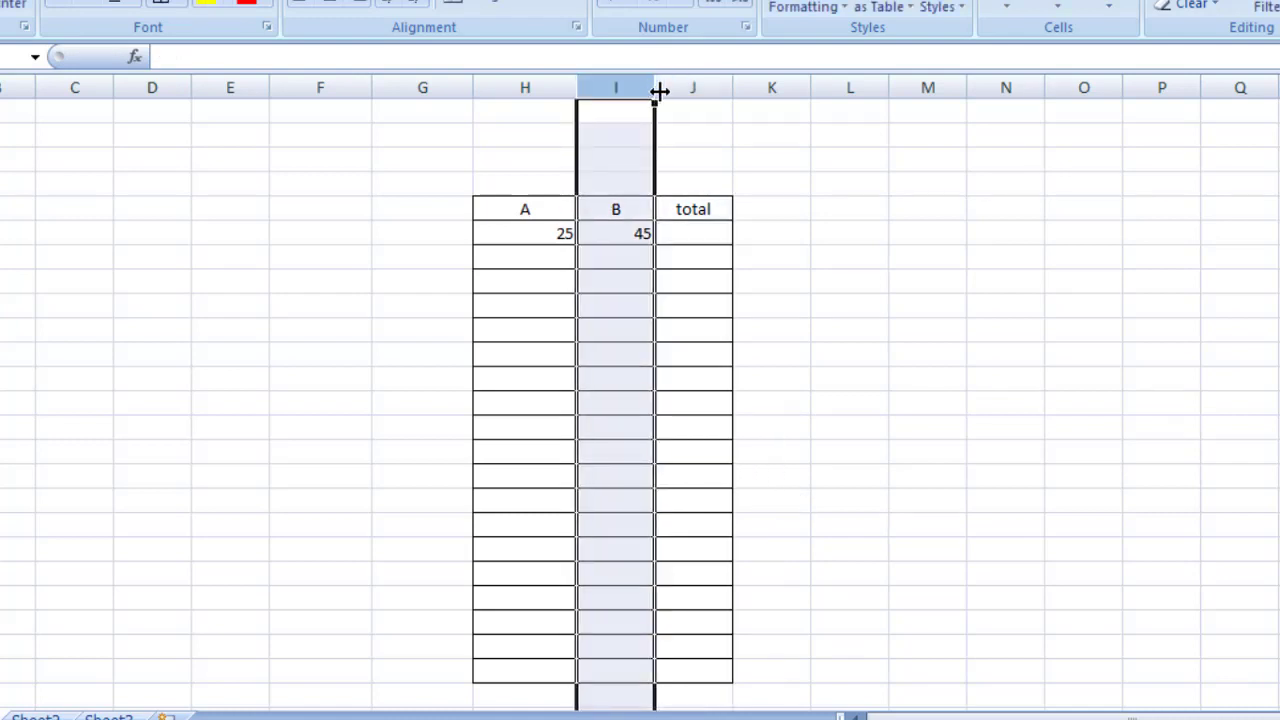
pyautogui.moveTo(659, 91); pyautogui.dragTo(743, 88)
pyautogui.moveTo(821, 88); pyautogui.dragTo(904, 88)
pyautogui.click(552, 240)
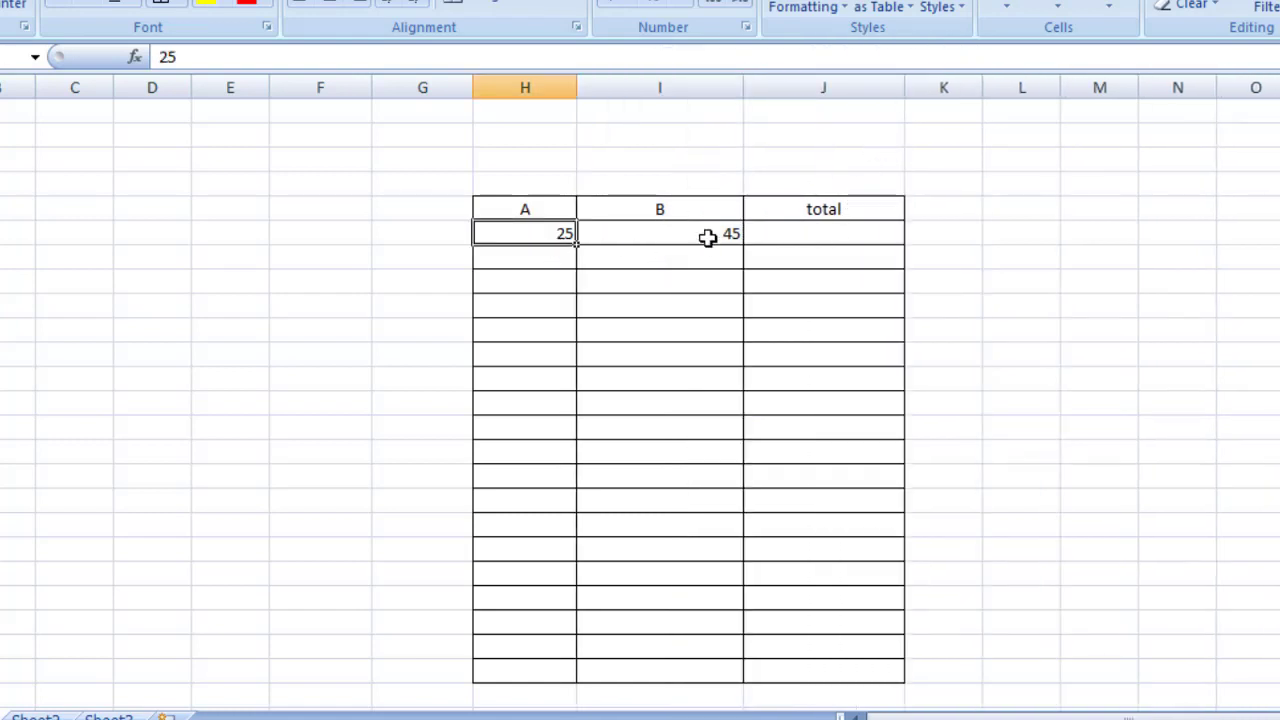
# Enter =(H6+I6) in J6 so the first total shows 70.
pyautogui.click(772, 234)
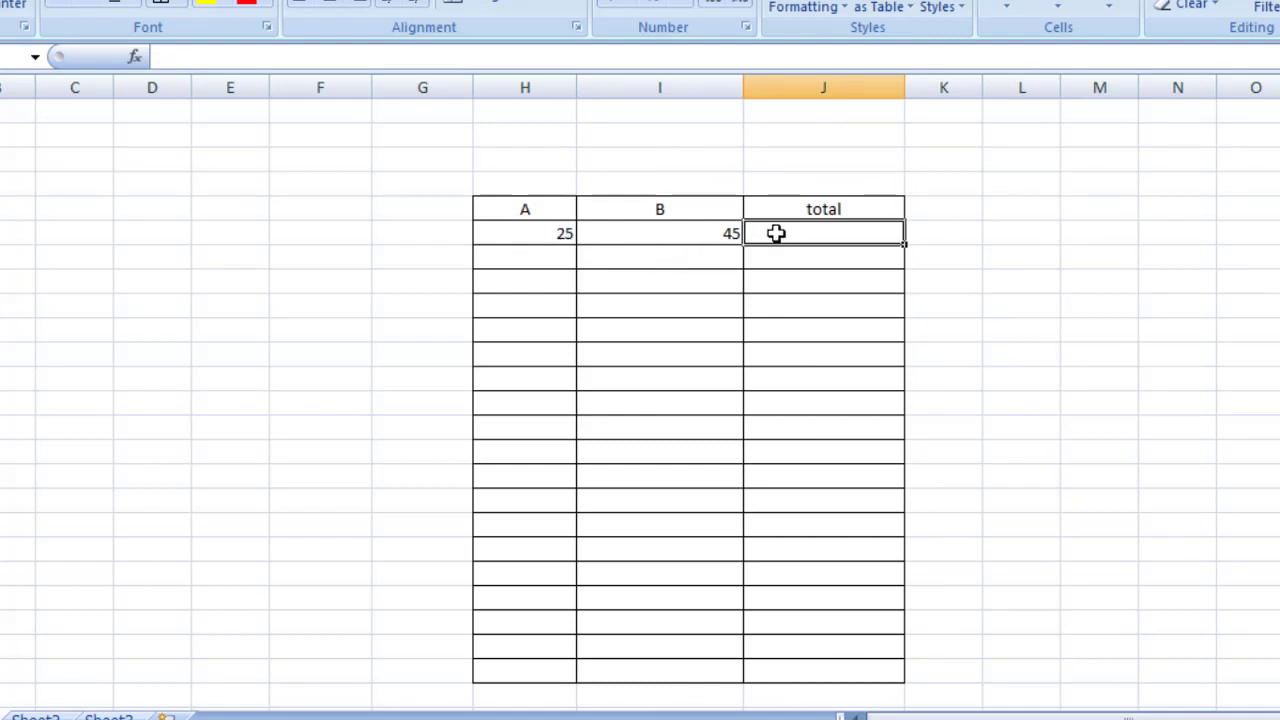
pyautogui.write('=')
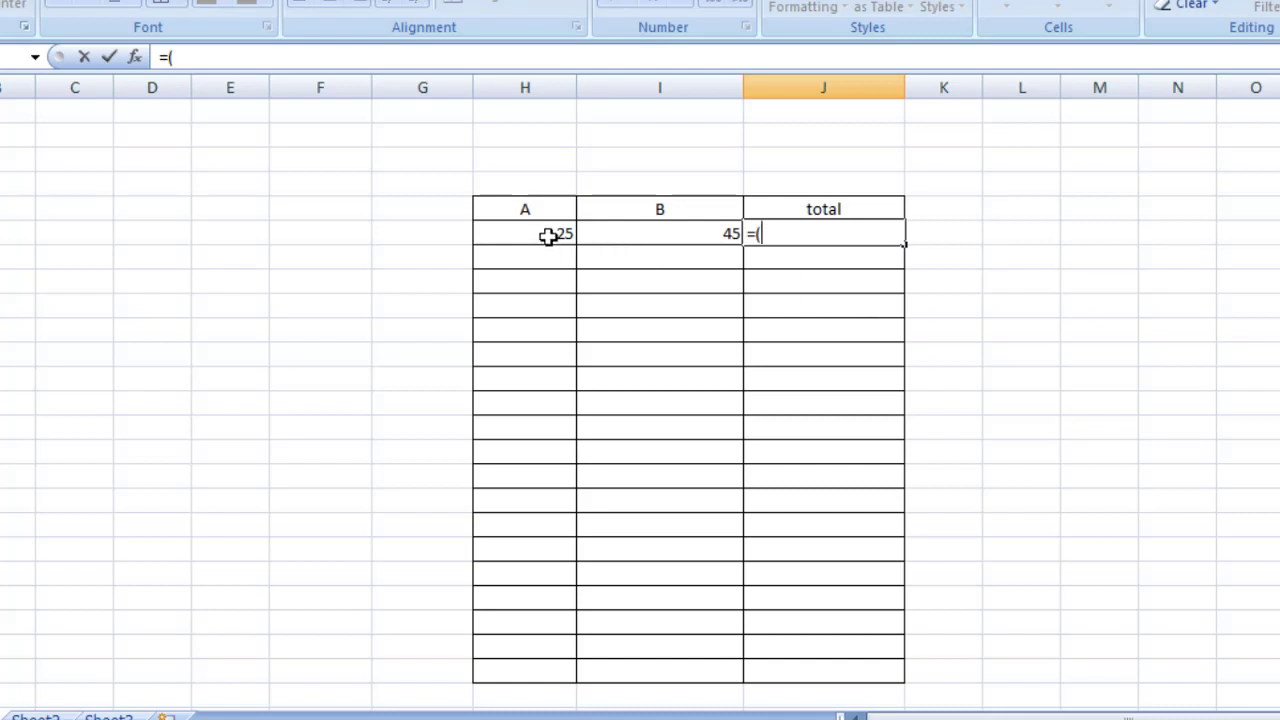
pyautogui.write('(')
pyautogui.click(549, 235)
pyautogui.write('+')
pyautogui.click(697, 236)
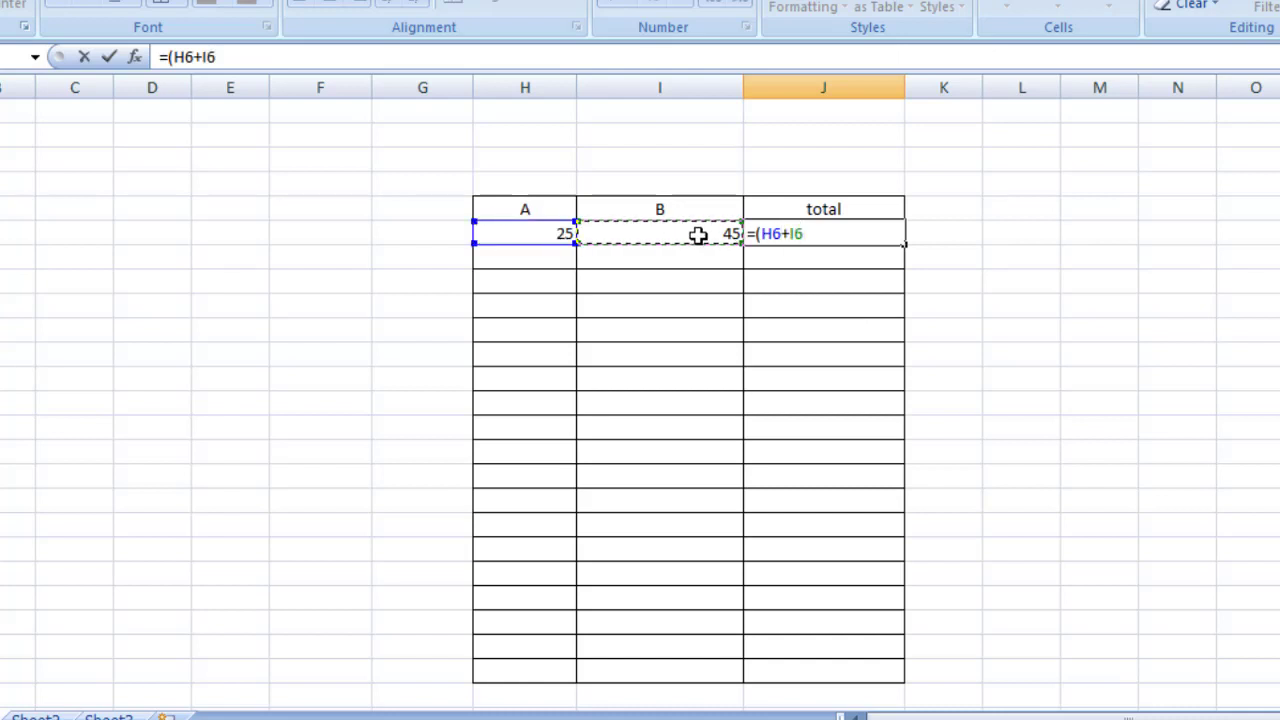
pyautogui.write(')')
pyautogui.press('Return')
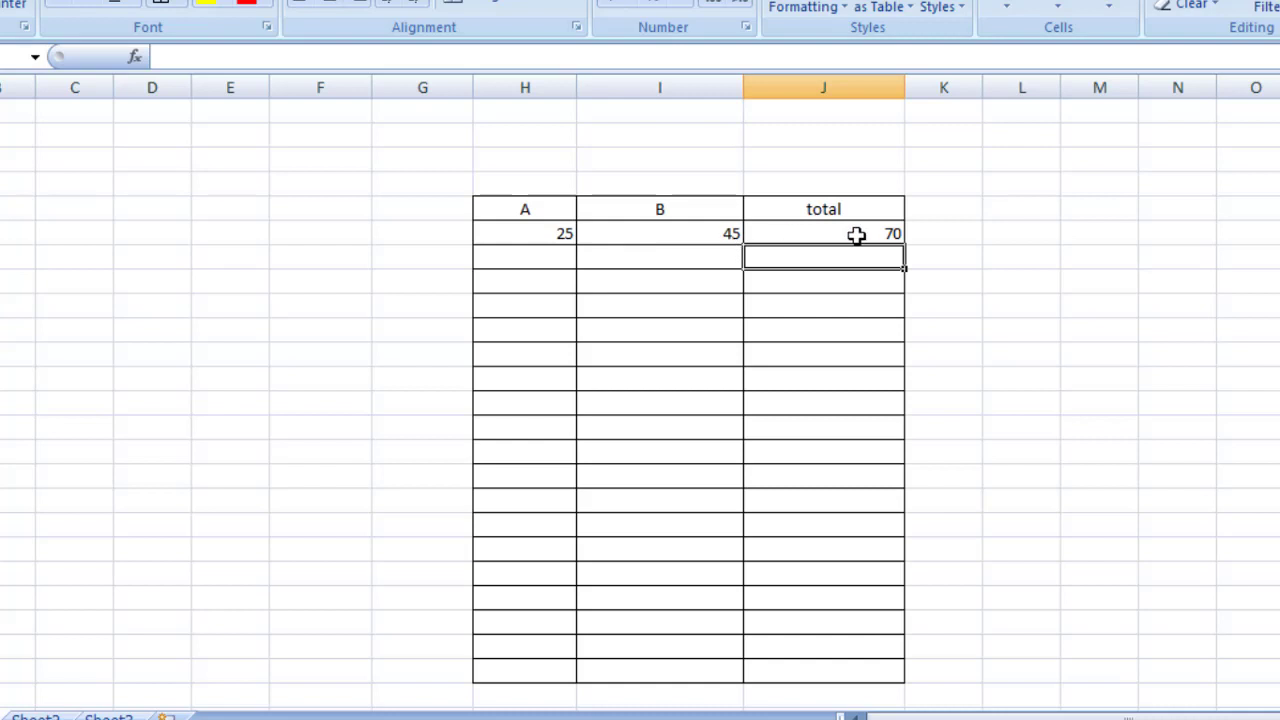
pyautogui.click(554, 256)
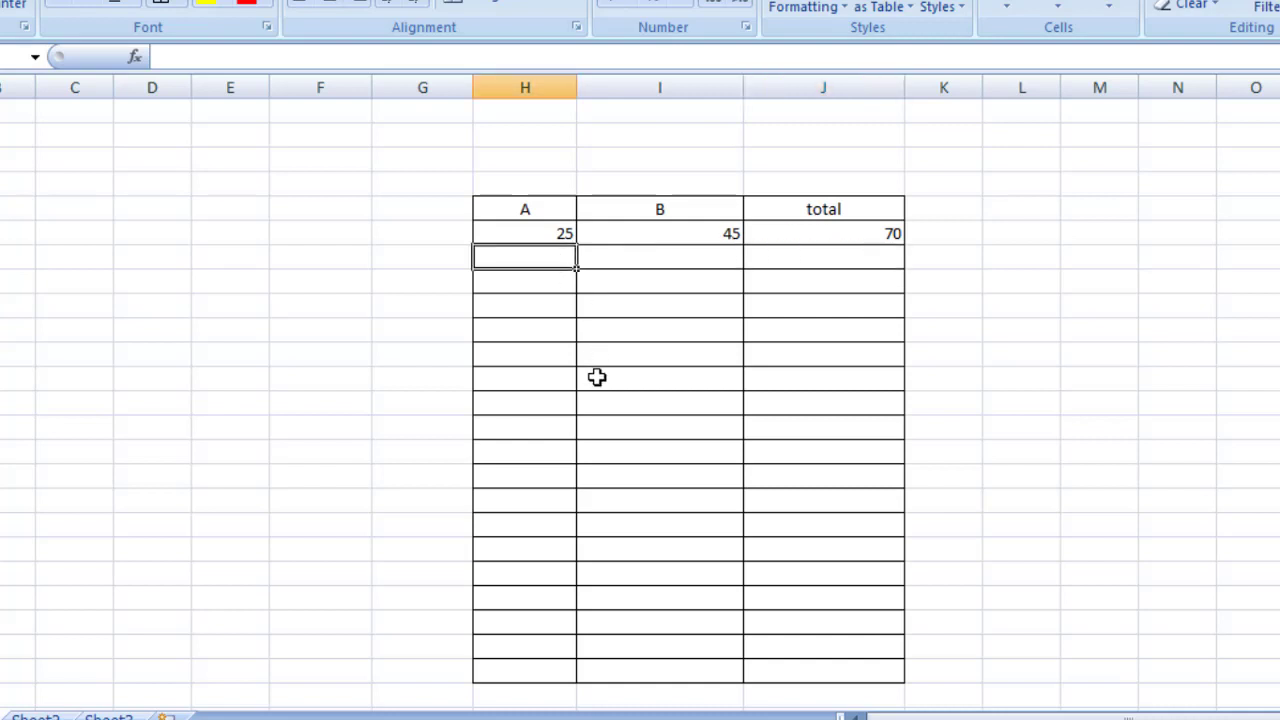
# Fill H7:I9 with the pairs 46/25, 49/36 and 75/13.
pyautogui.write('46')
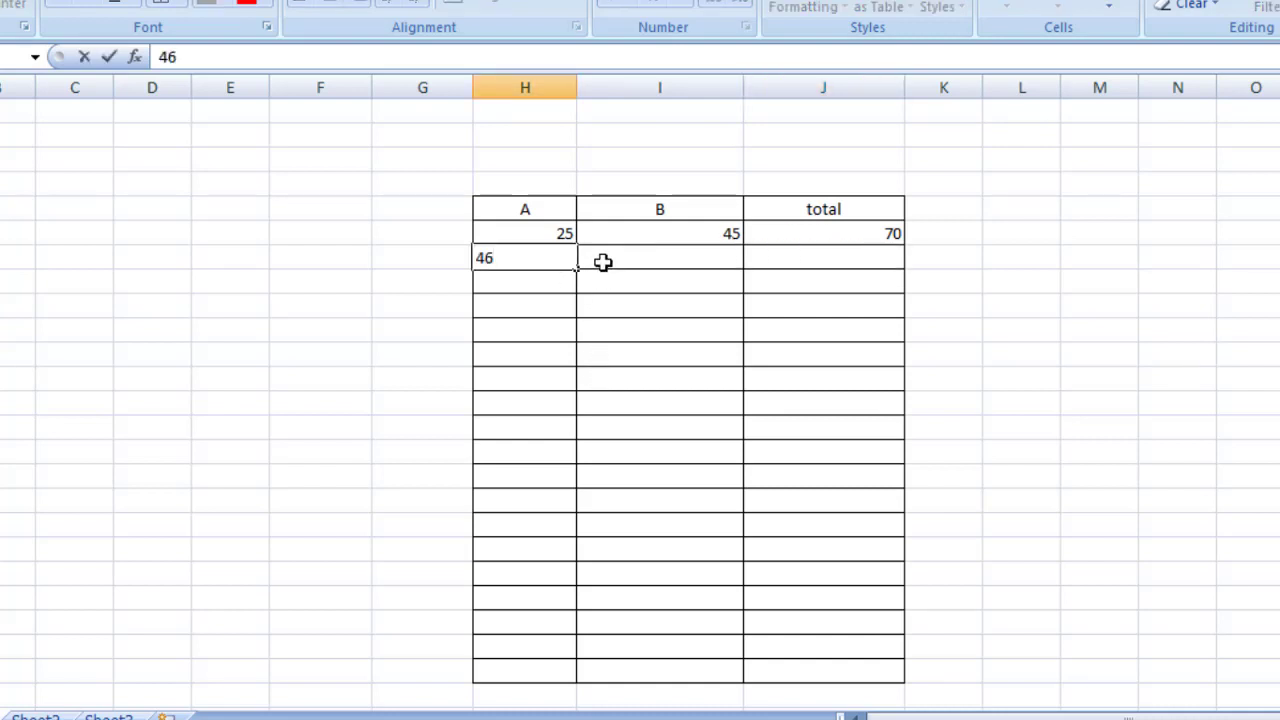
pyautogui.click(603, 261)
pyautogui.write('25')
pyautogui.click(551, 283)
pyautogui.write('49')
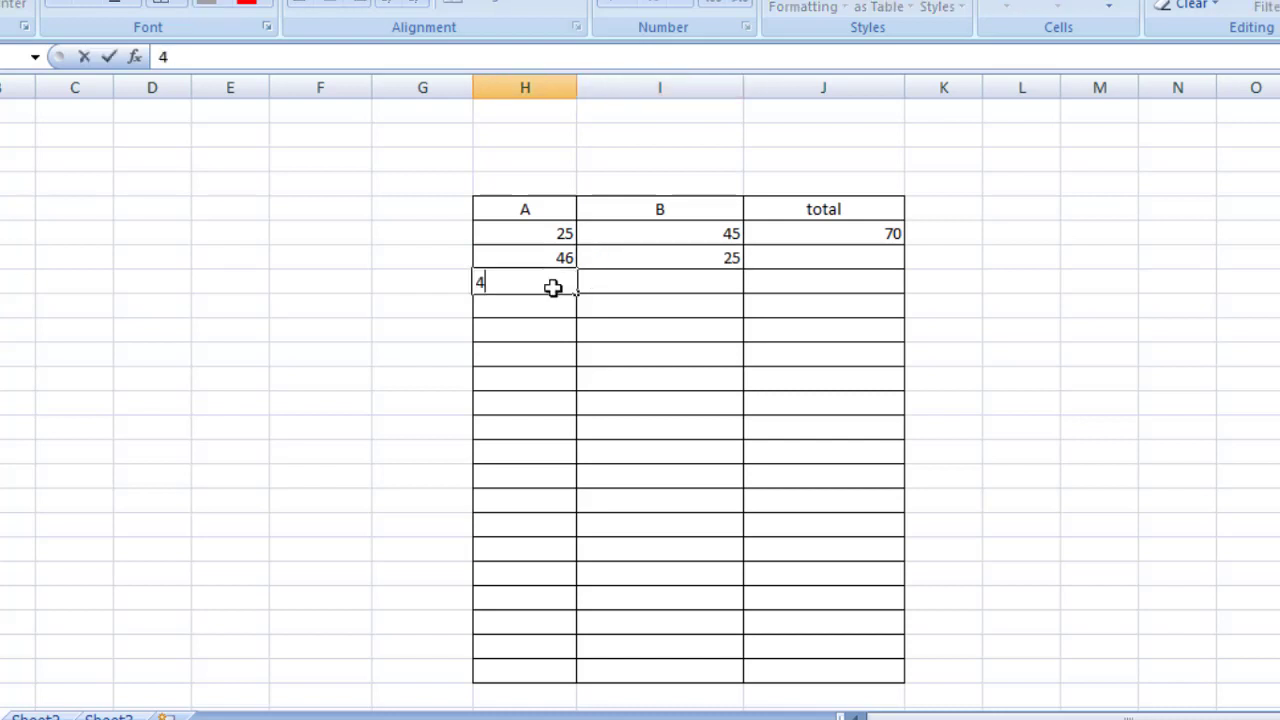
pyautogui.click(657, 280)
pyautogui.write('36')
pyautogui.click(531, 300)
pyautogui.write('75')
pyautogui.click(624, 308)
pyautogui.write('13')
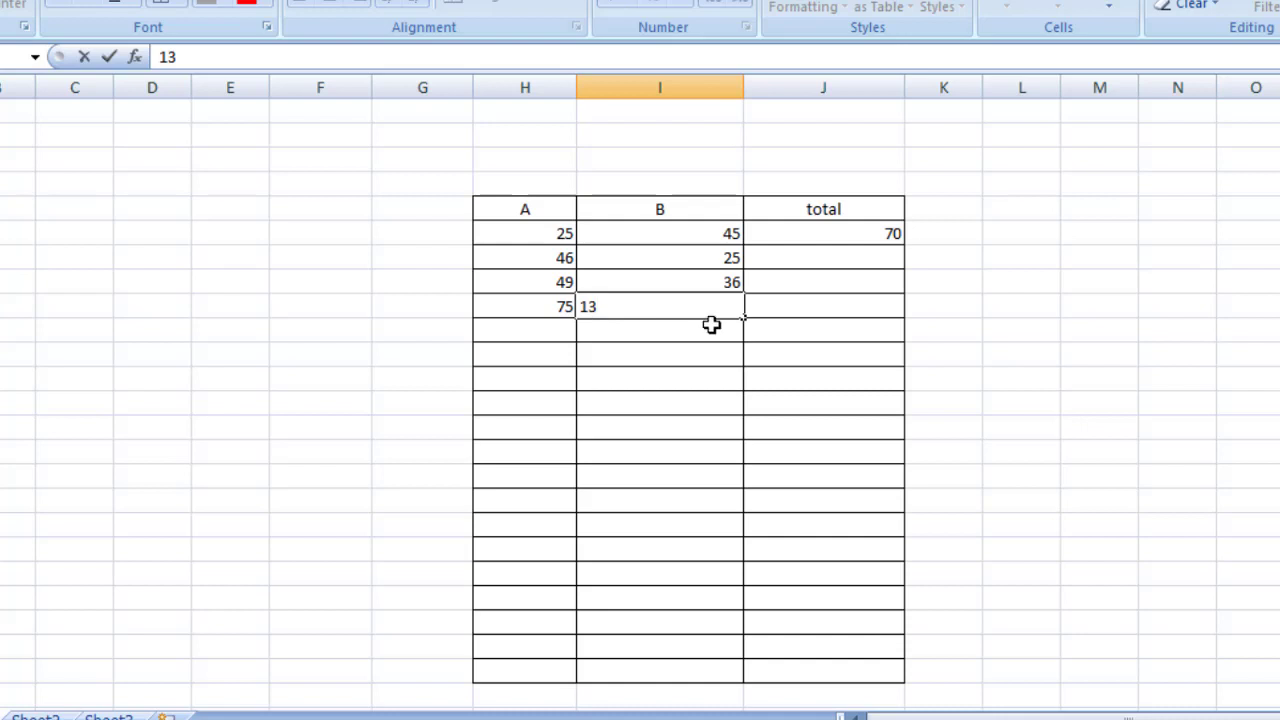
pyautogui.click(786, 307)
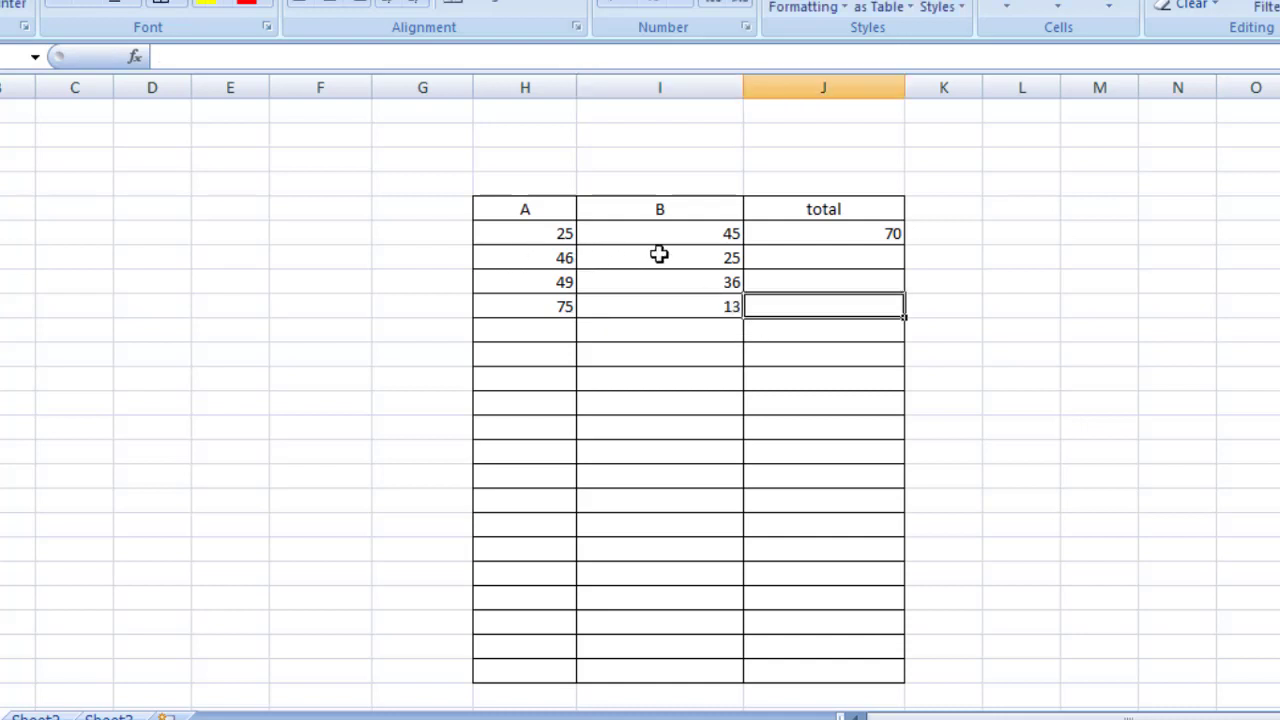
# Copy J6's addition formula down to J9, producing totals 71, 85 and 88.
pyautogui.click(789, 235)
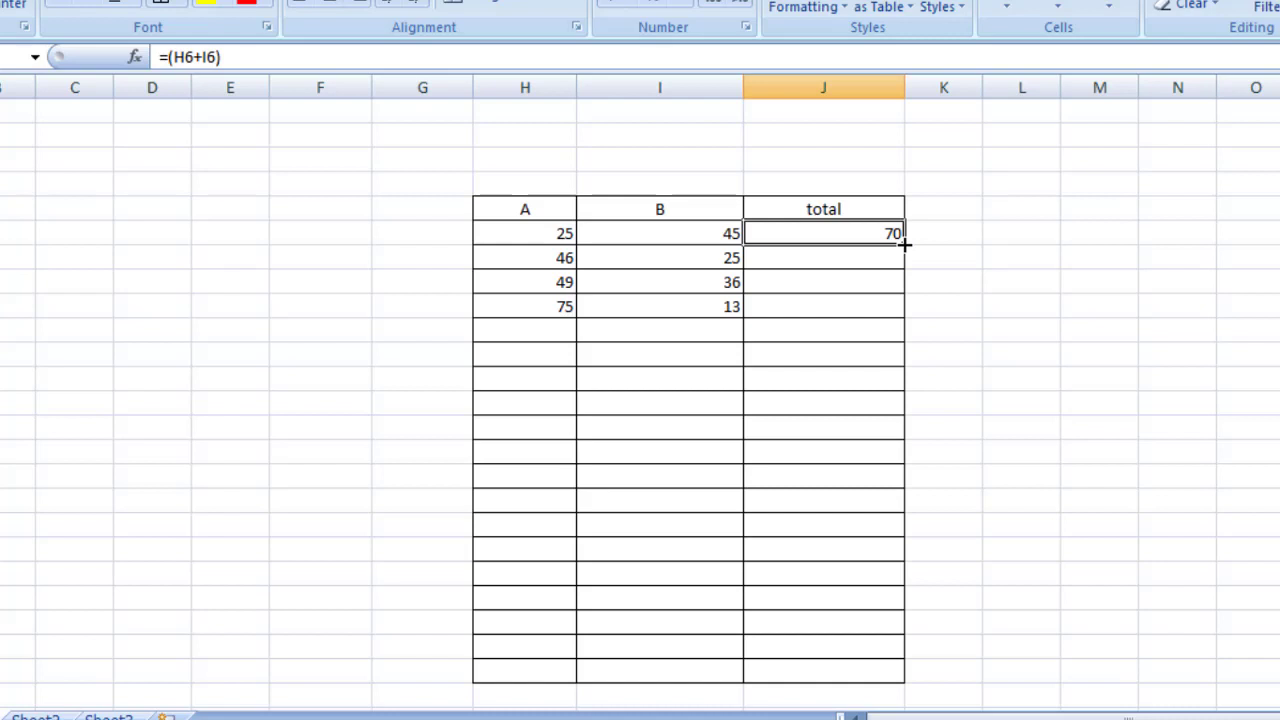
pyautogui.moveTo(904, 244); pyautogui.dragTo(903, 319)
pyautogui.click(948, 330)
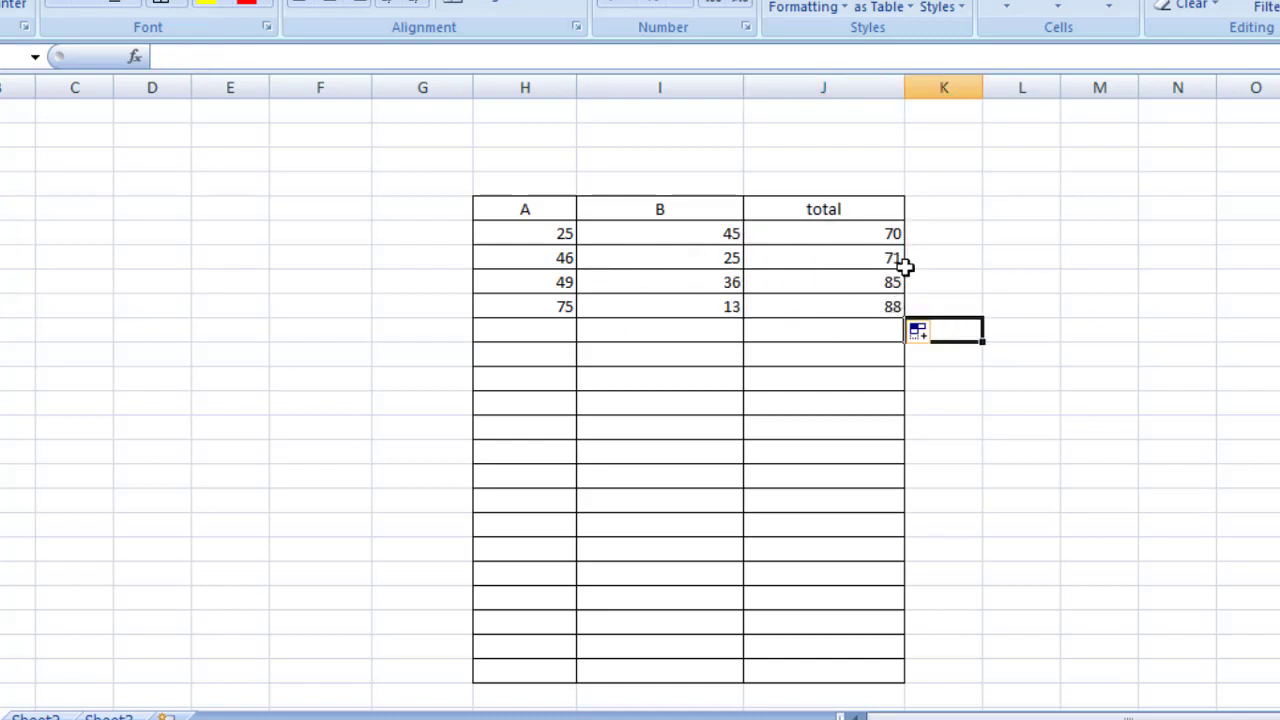
pyautogui.click(939, 296)
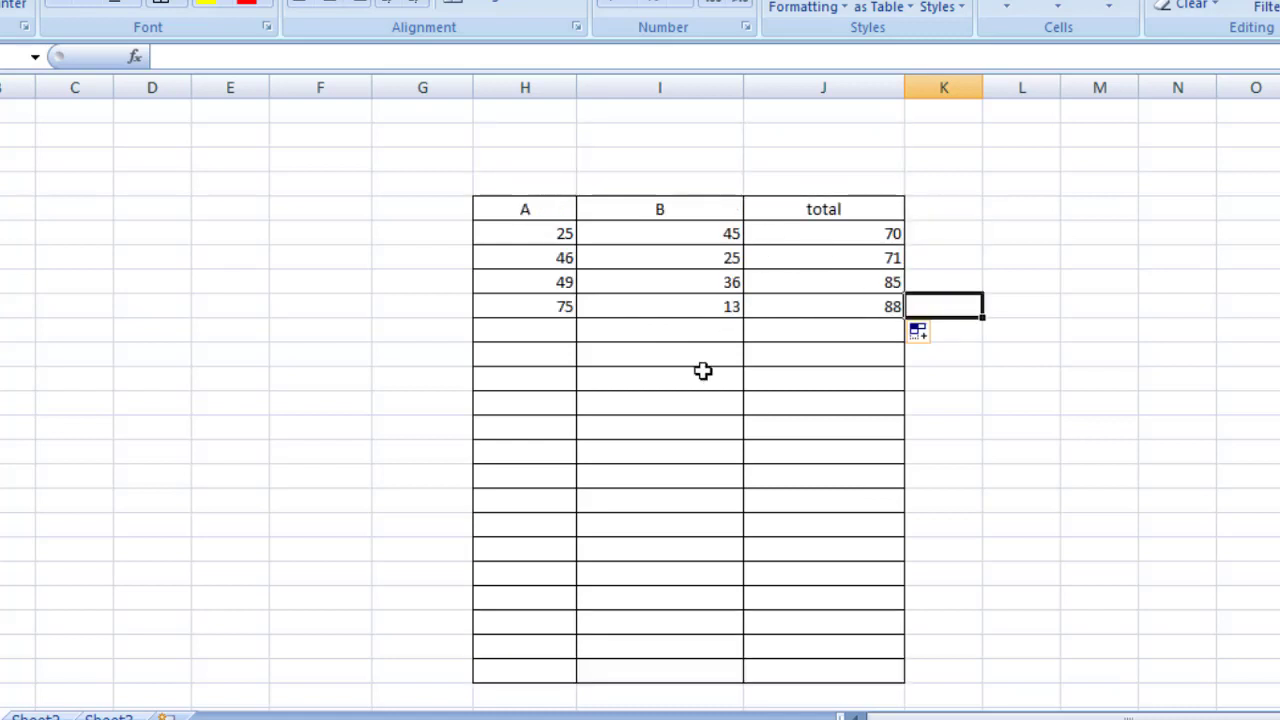
# Label I11 'subtract' and enter the first pair 100 and 55 in H12:I12.
pyautogui.click(670, 348)
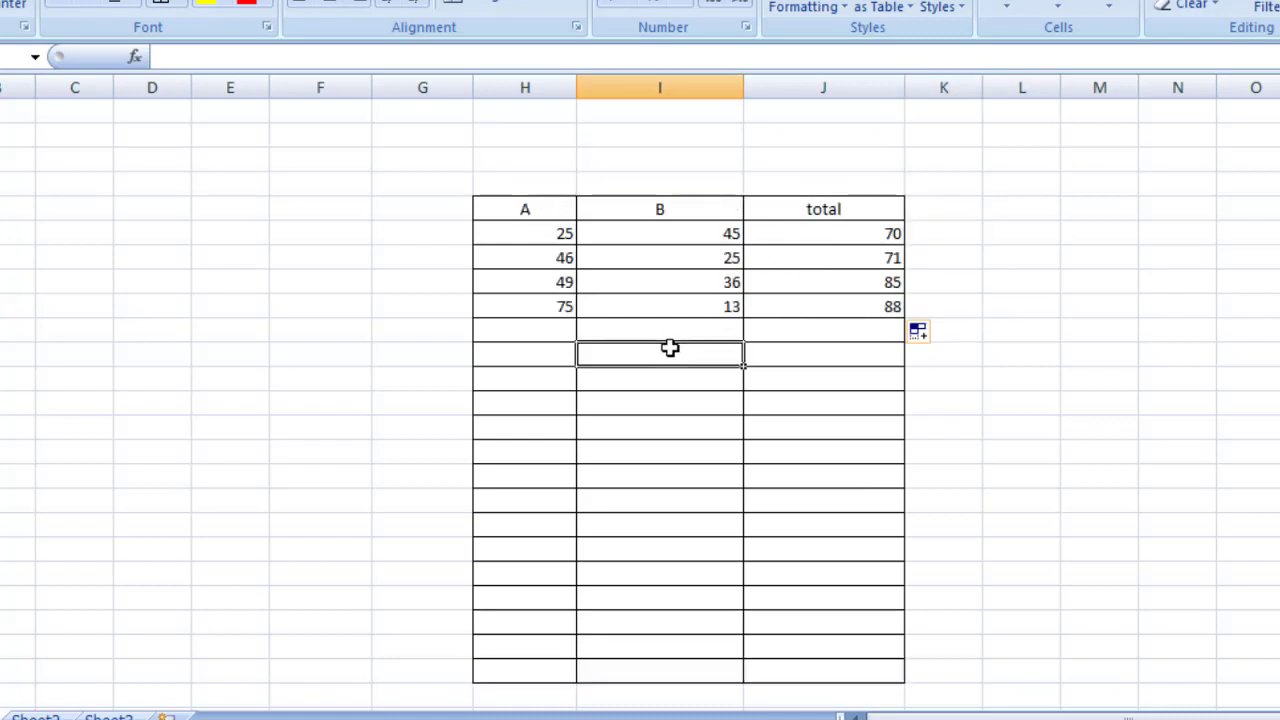
pyautogui.write('subtract')
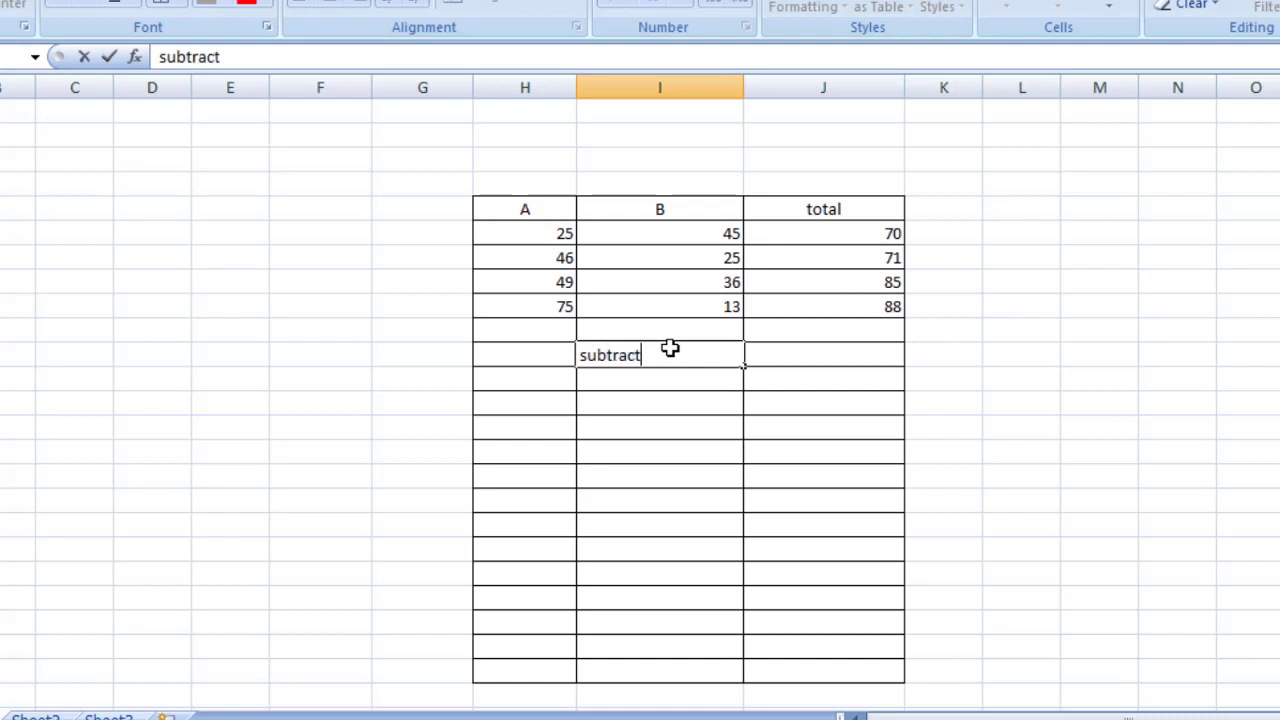
pyautogui.click(551, 386)
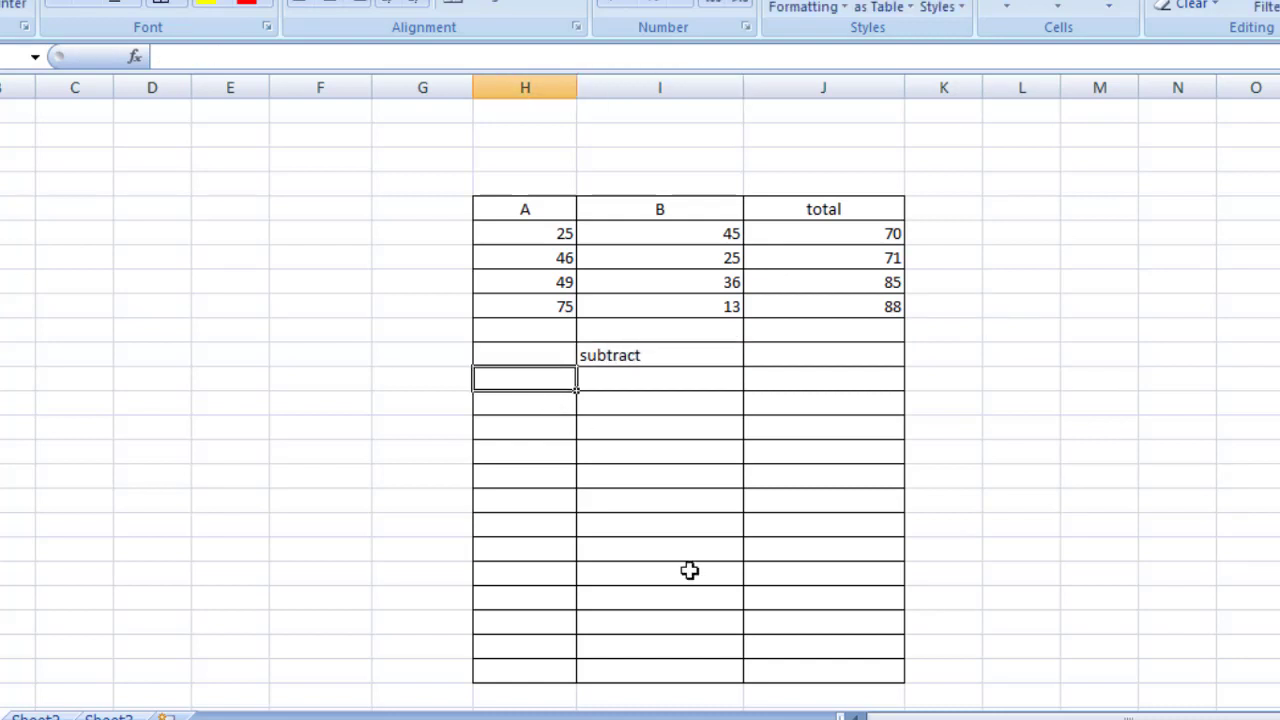
pyautogui.write('100')
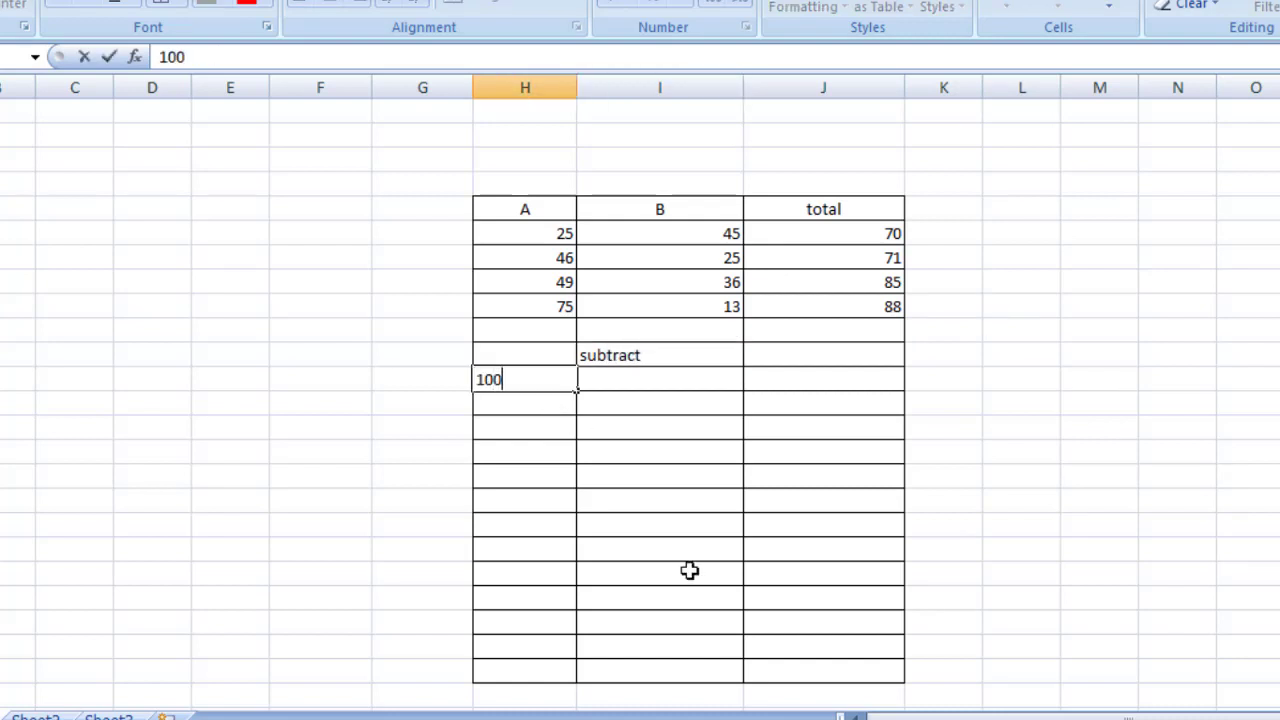
pyautogui.click(693, 379)
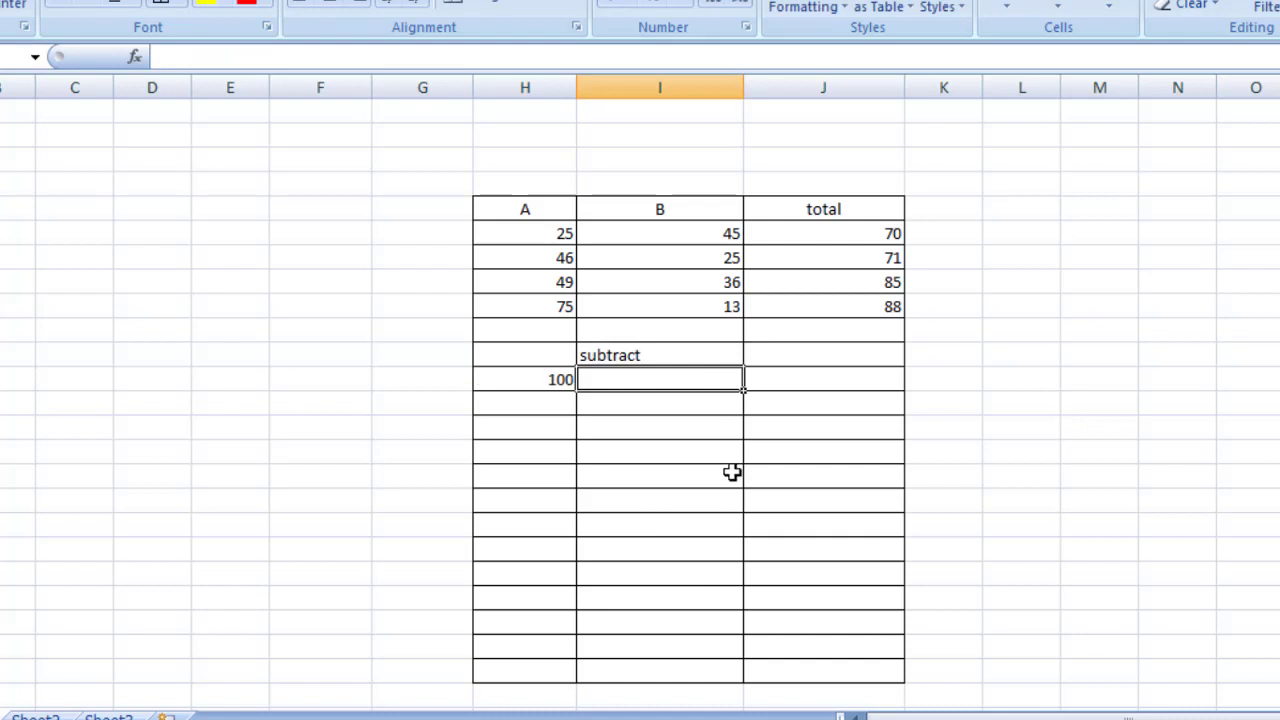
pyautogui.write('55')
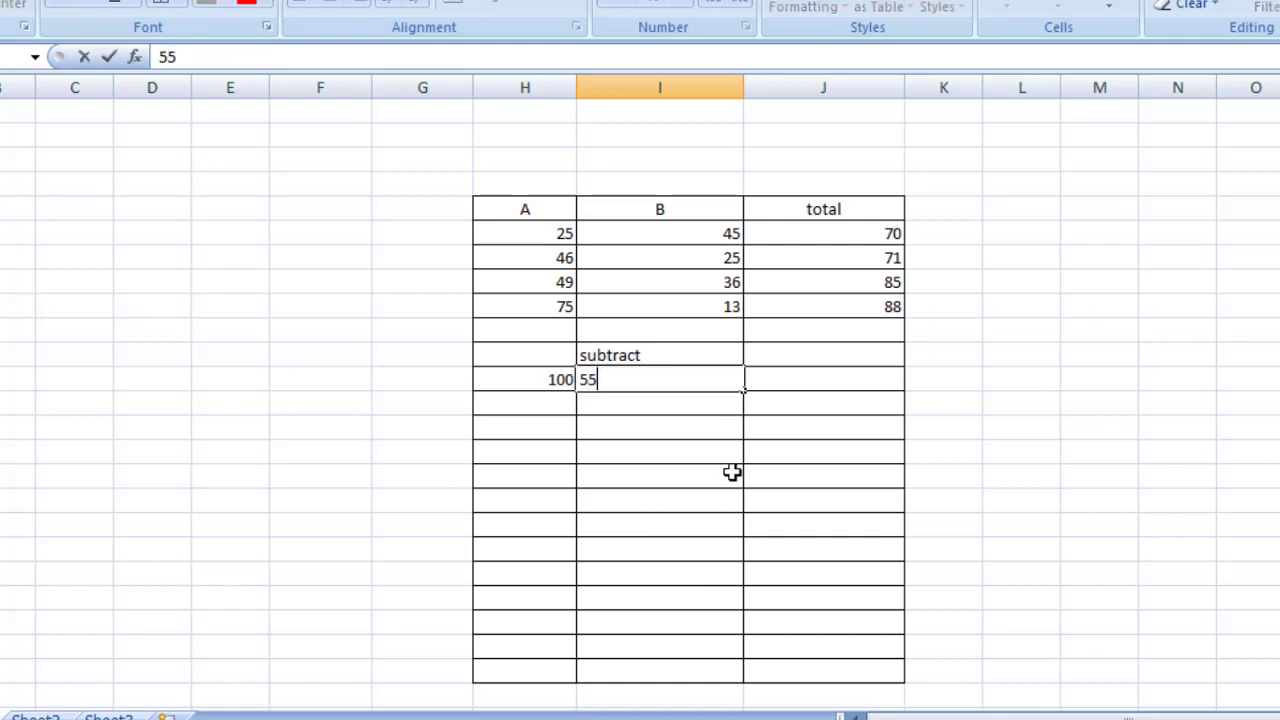
pyautogui.click(784, 382)
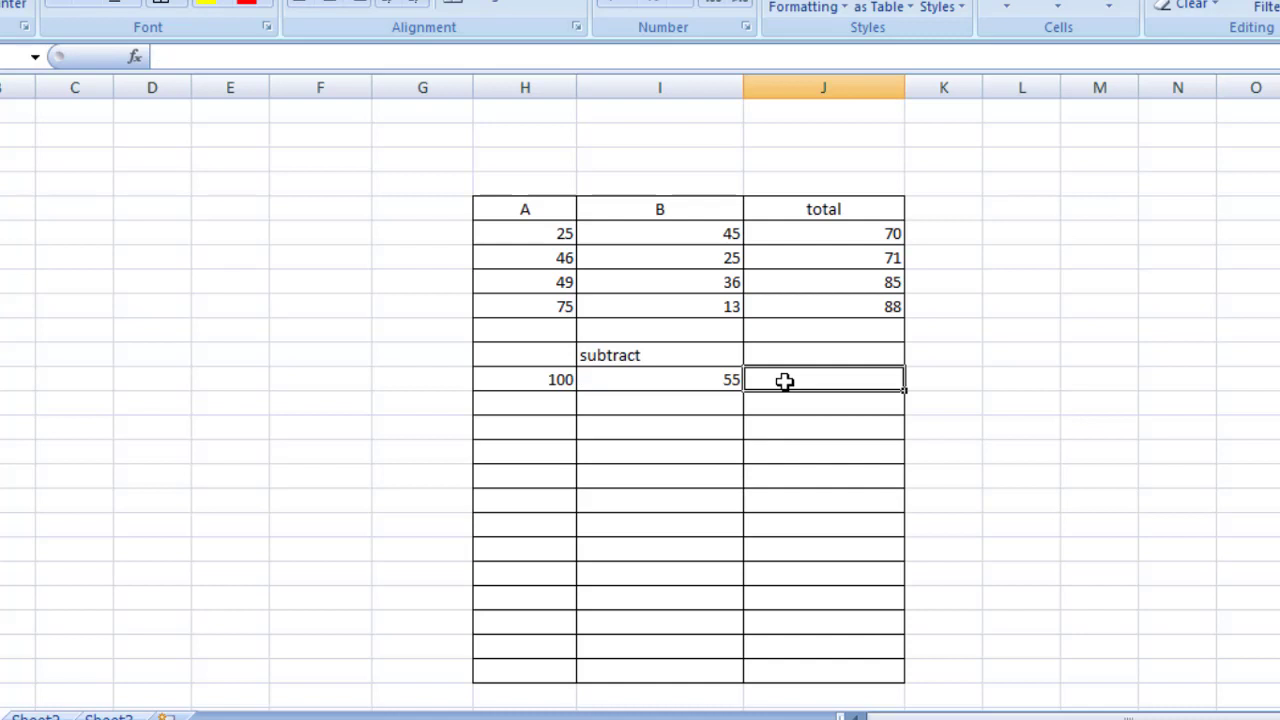
# Enter =(H12-I12) in J12 to show the difference 45.
pyautogui.write('=')
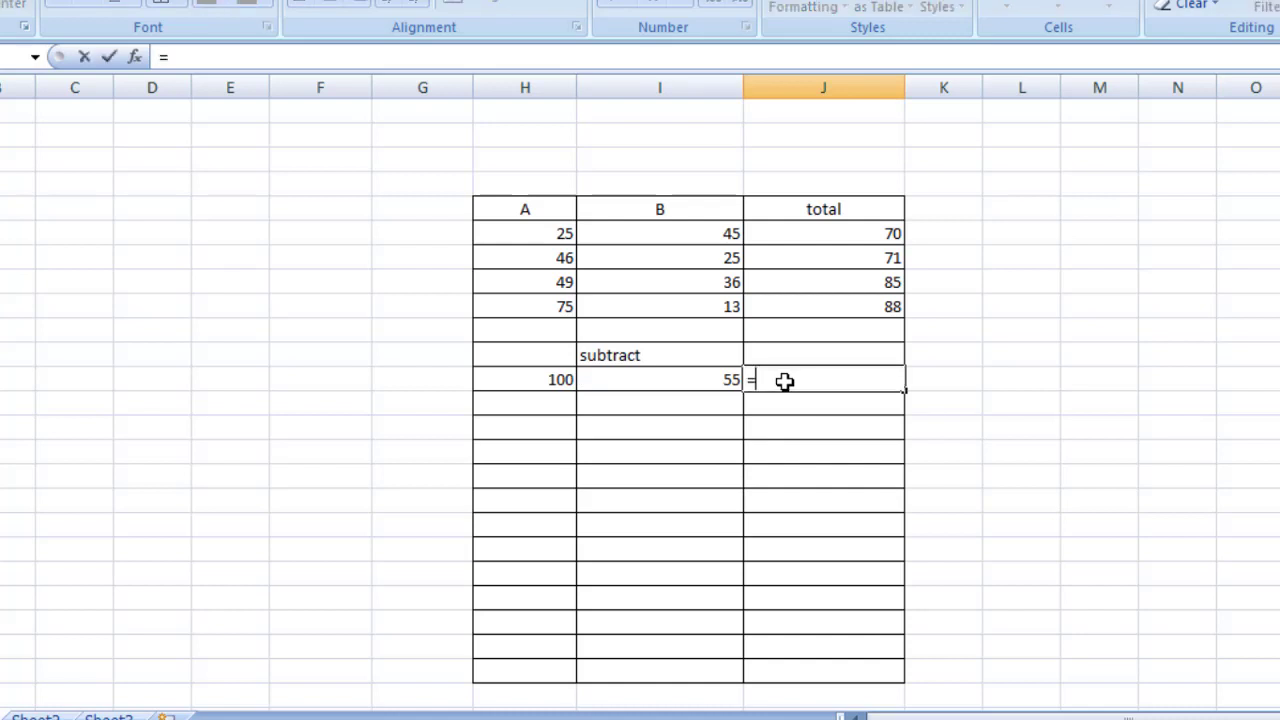
pyautogui.write('(')
pyautogui.click(540, 379)
pyautogui.write('-')
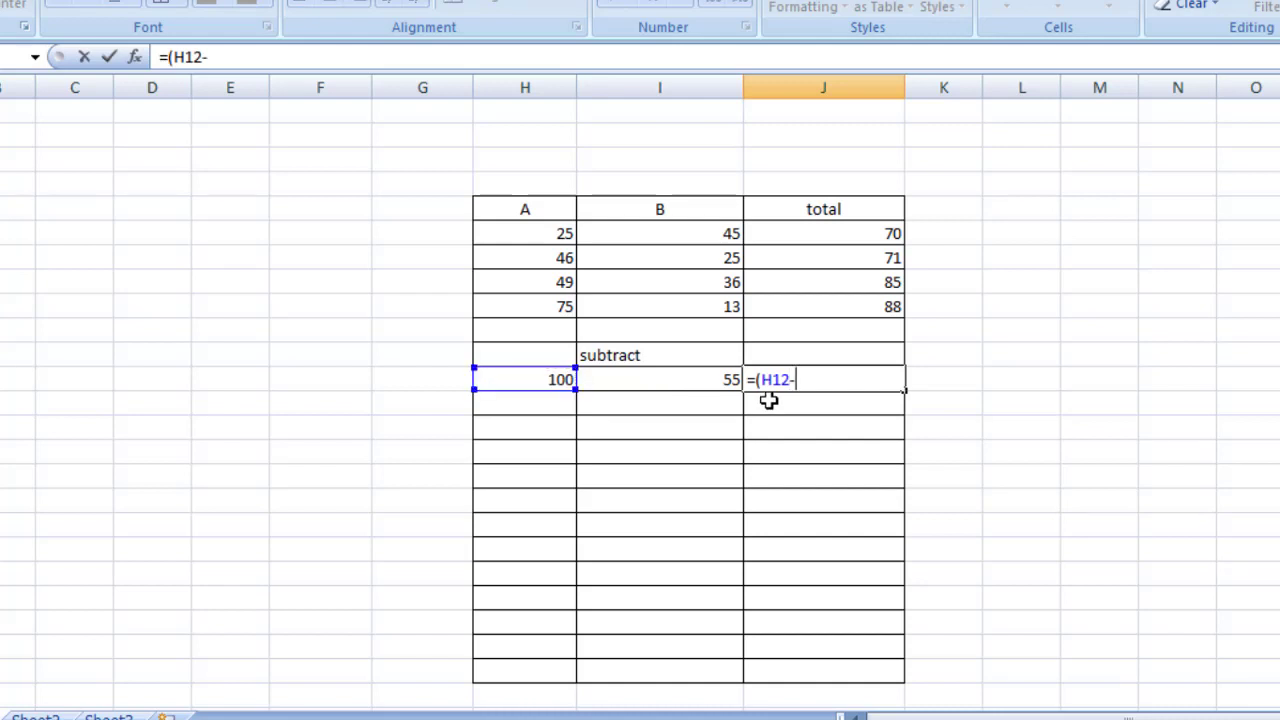
pyautogui.click(670, 379)
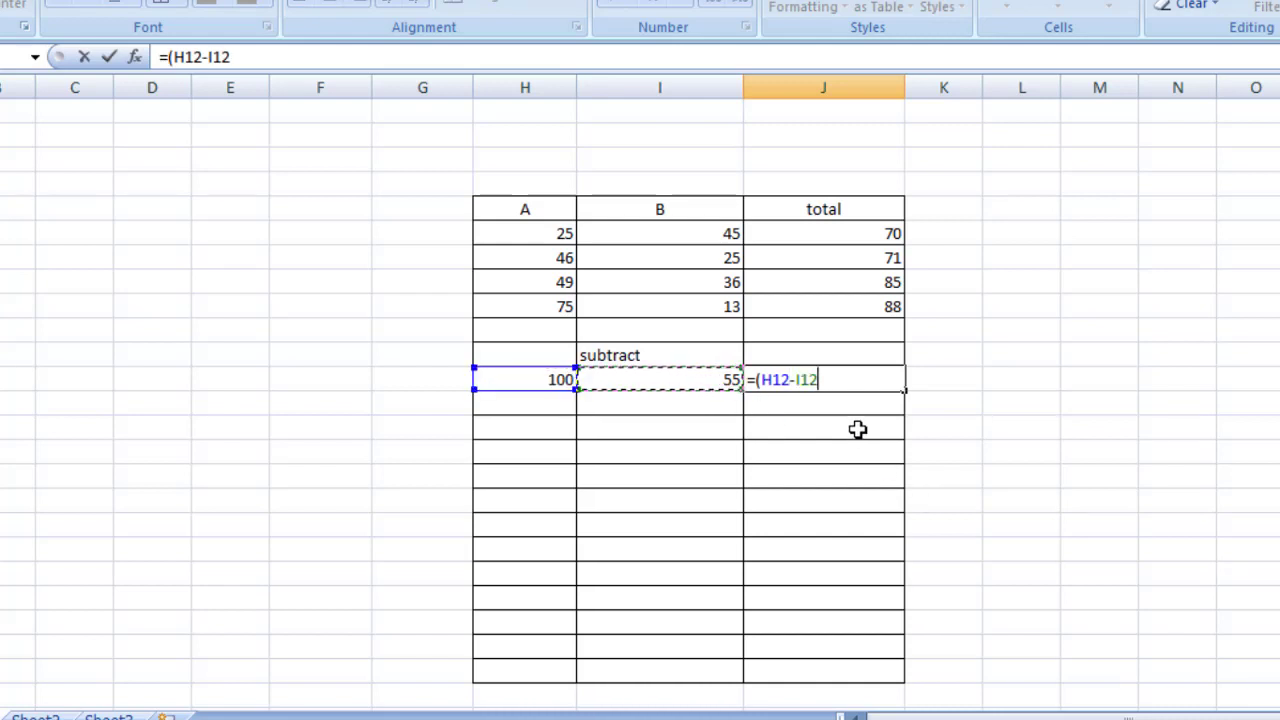
pyautogui.write(')')
pyautogui.press('Return')
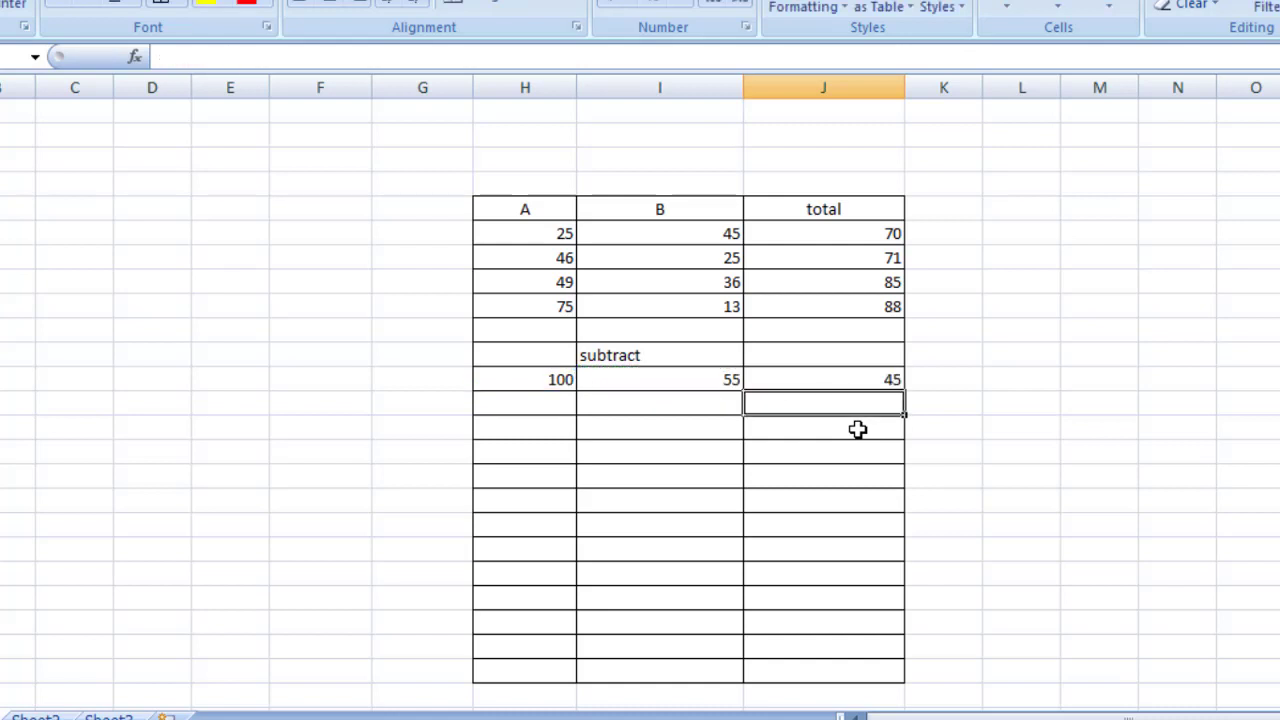
# Enter the remaining subtract pairs 205/63, 320/269 and 452/321 in H13:I15.
pyautogui.click(525, 405)
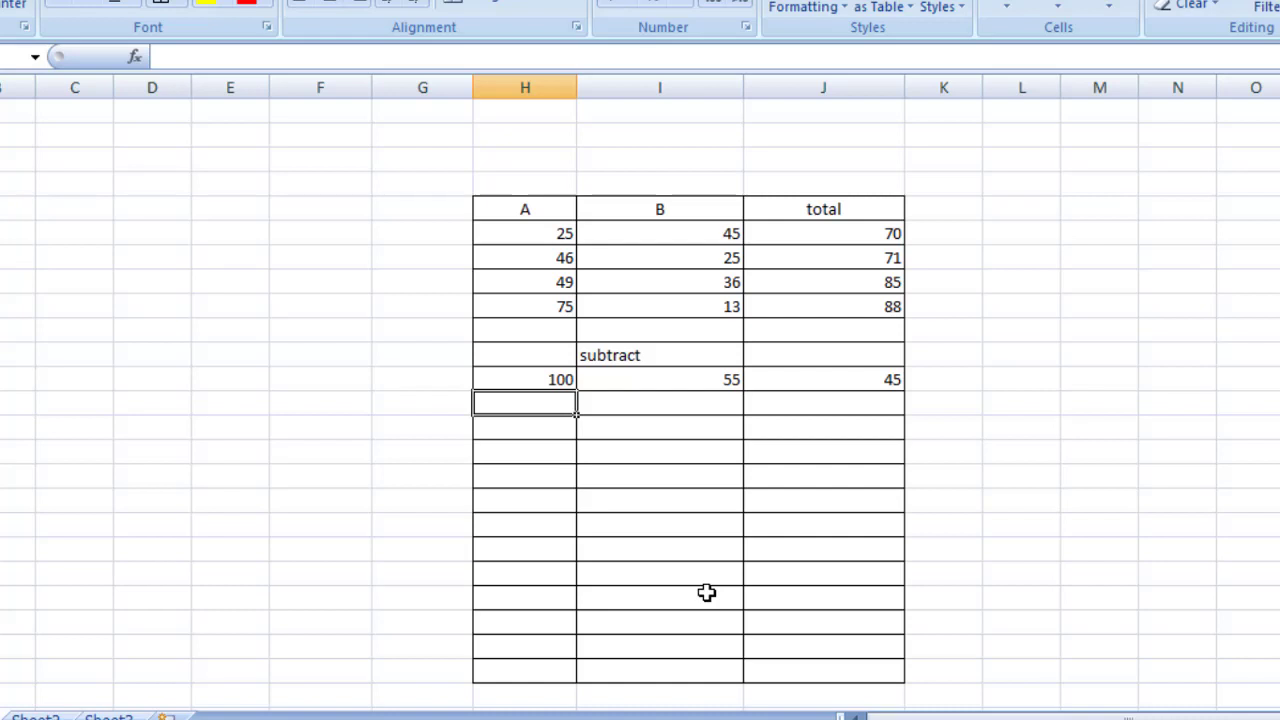
pyautogui.write('205')
pyautogui.press('Tab')
pyautogui.write('6')
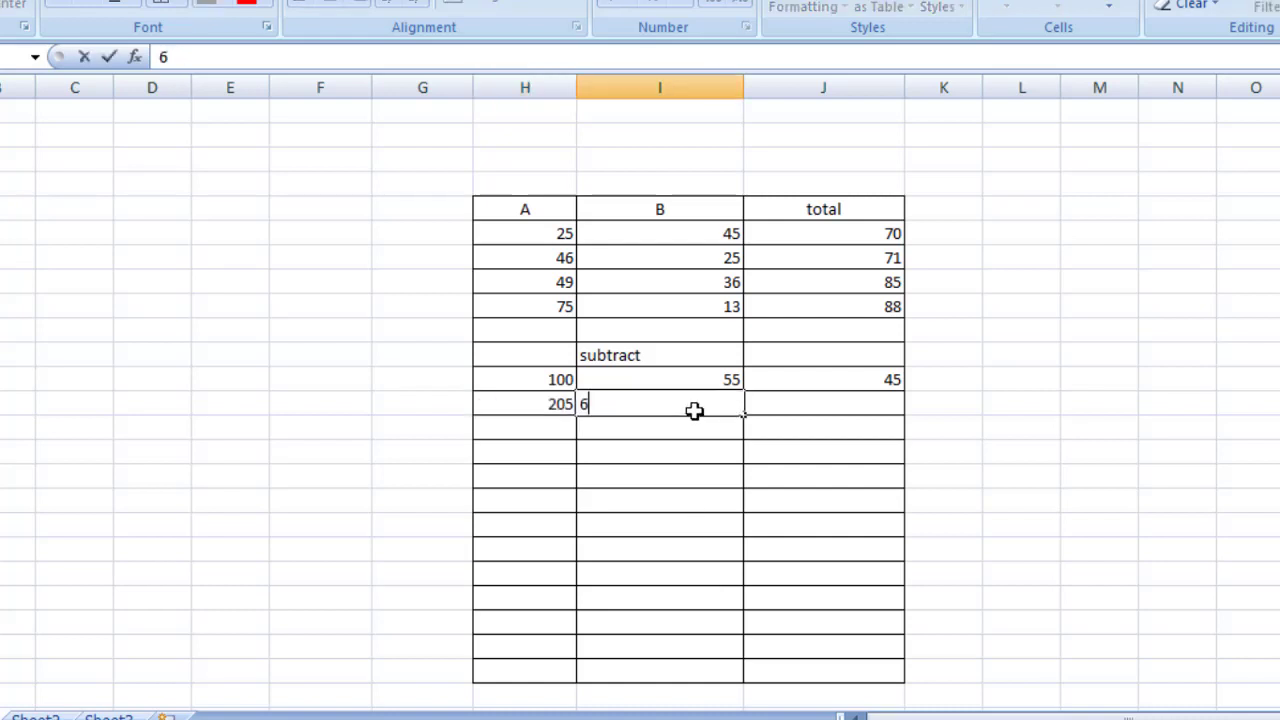
pyautogui.write('3')
pyautogui.click(549, 426)
pyautogui.write('320')
pyautogui.click(694, 426)
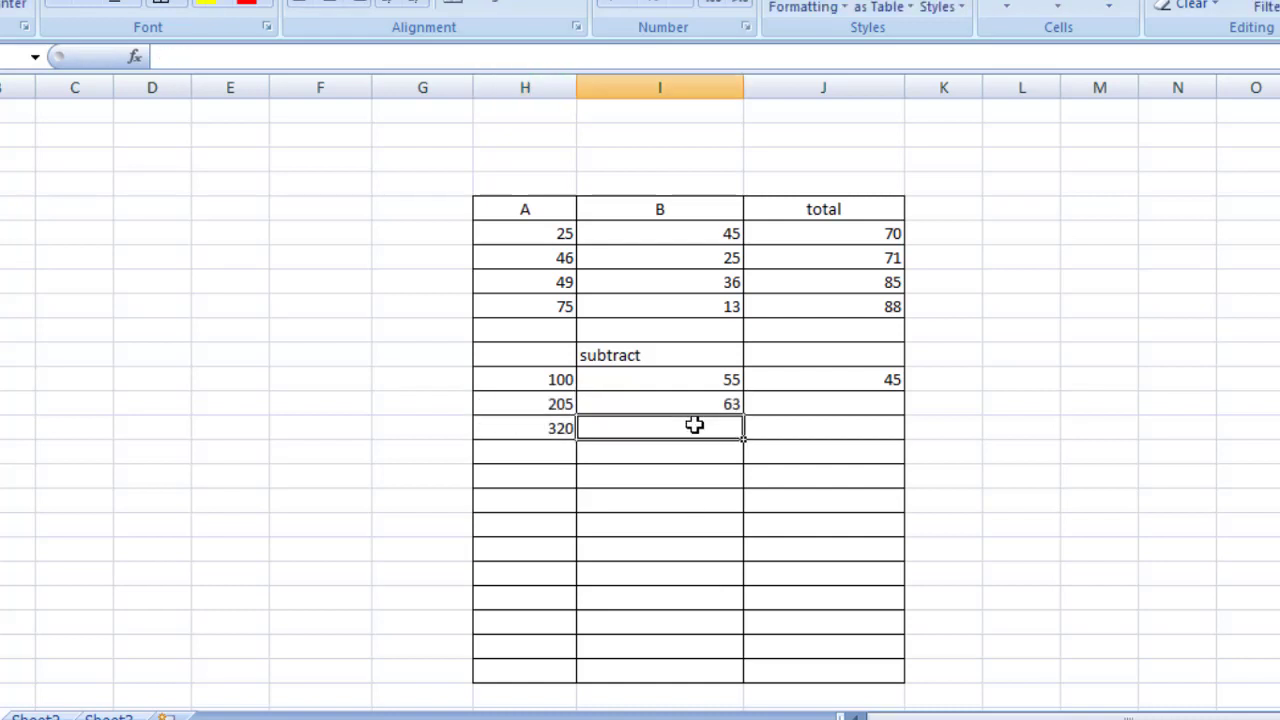
pyautogui.write('269')
pyautogui.click(523, 451)
pyautogui.write('452')
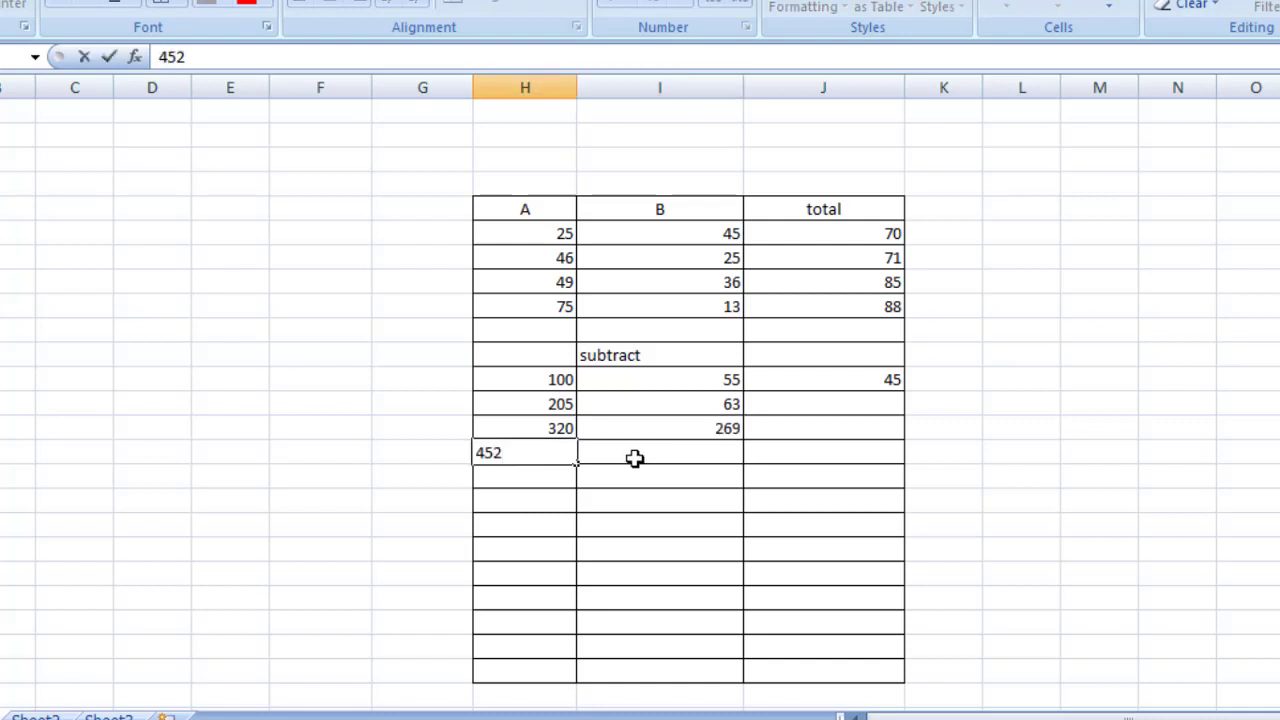
pyautogui.click(634, 458)
pyautogui.write('321')
pyautogui.click(786, 450)
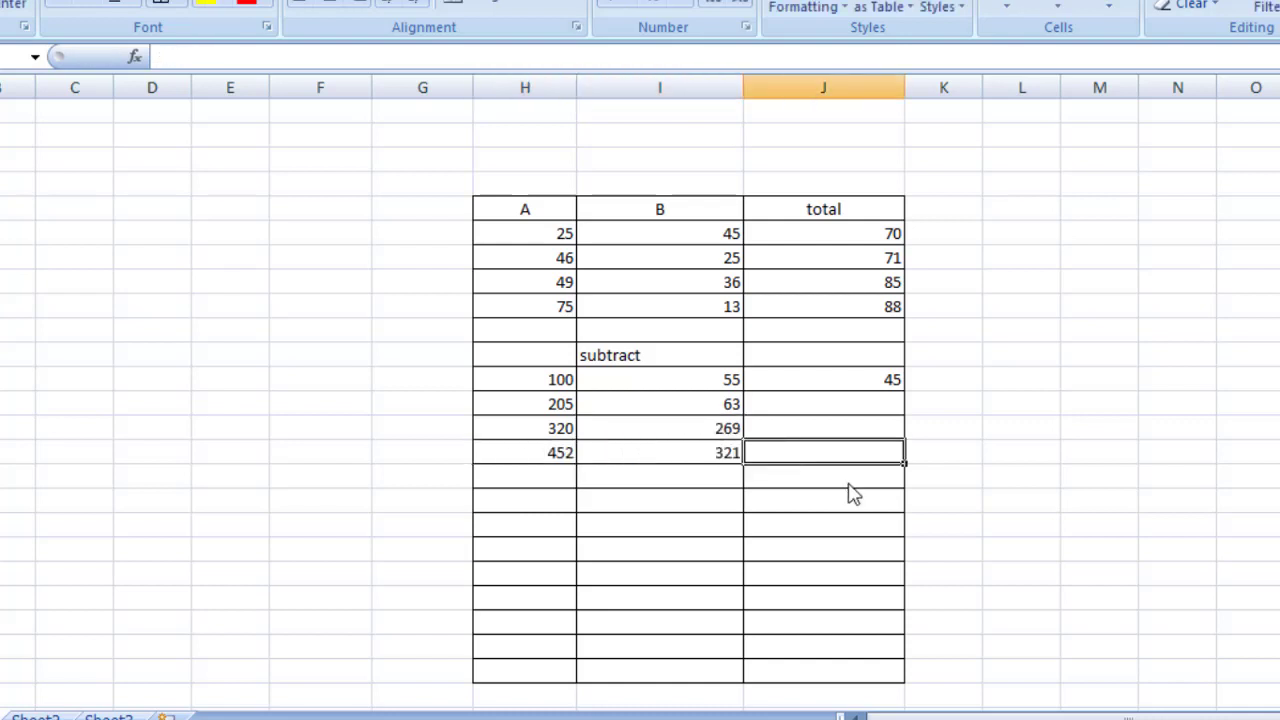
pyautogui.click(850, 403)
pyautogui.click(868, 381)
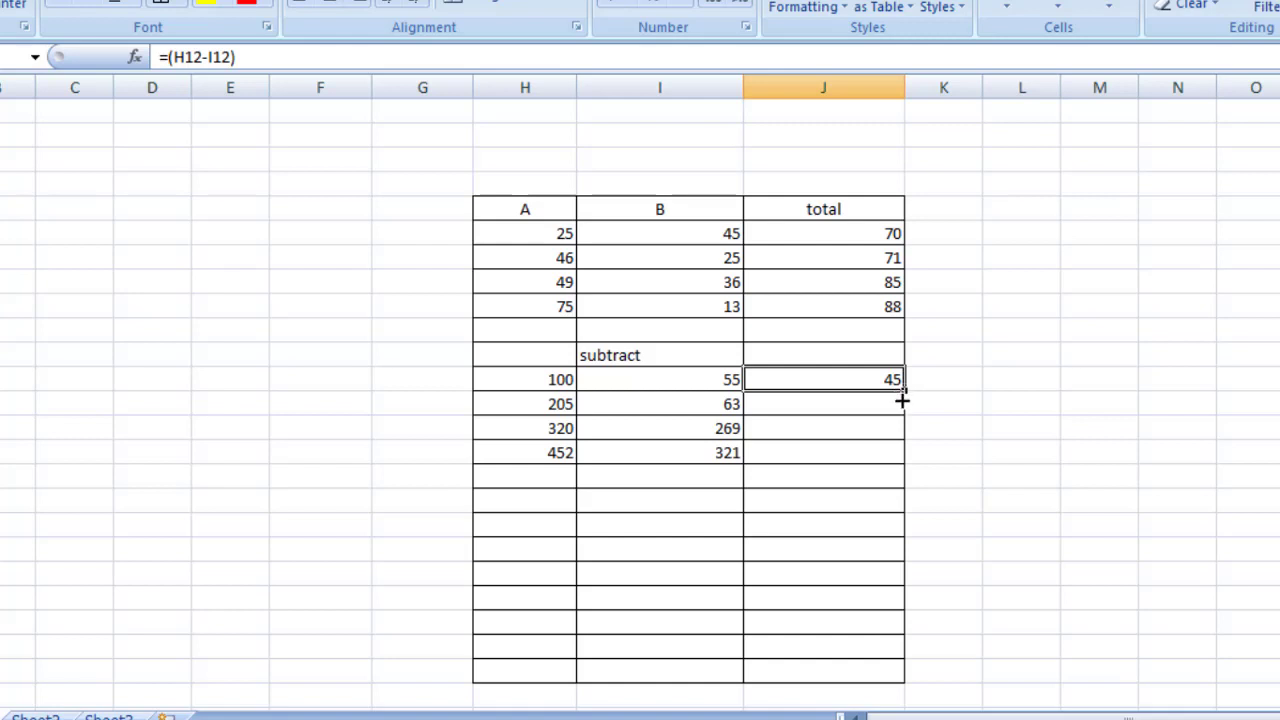
# Copy J12's subtraction formula down to J15, giving 142, 51 and 131.
pyautogui.moveTo(902, 400); pyautogui.dragTo(903, 457)
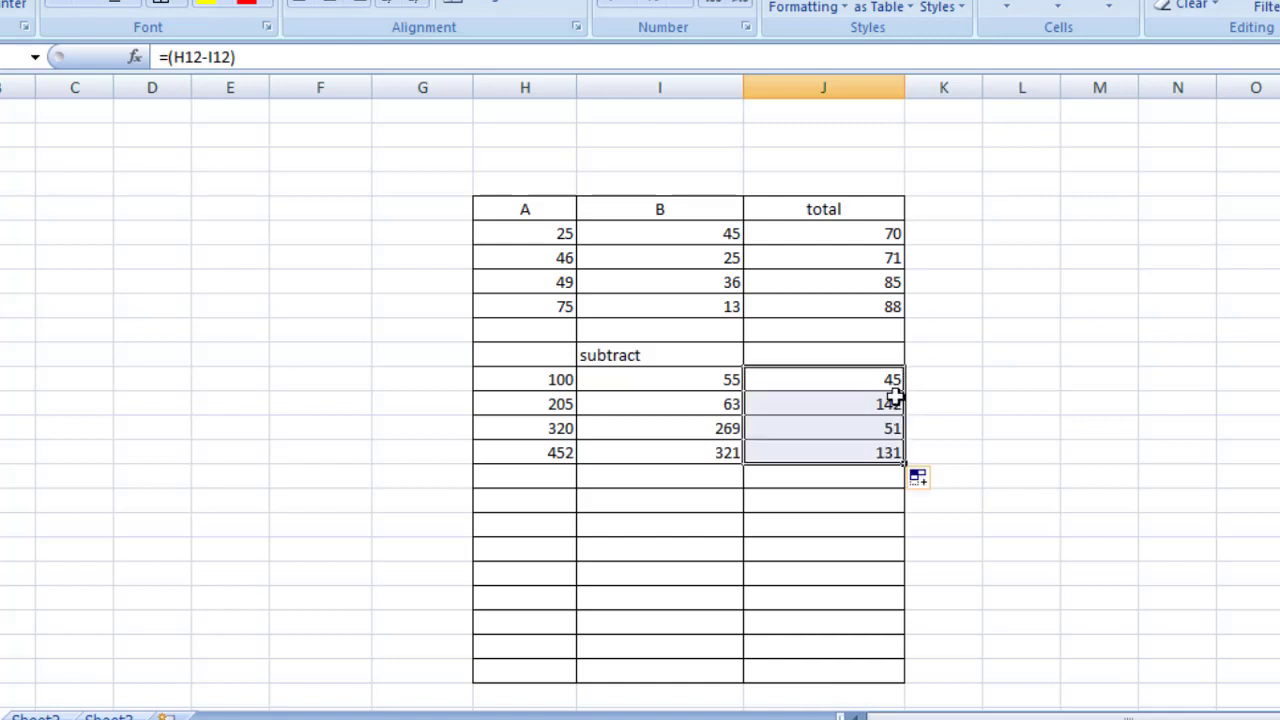
pyautogui.click(941, 446)
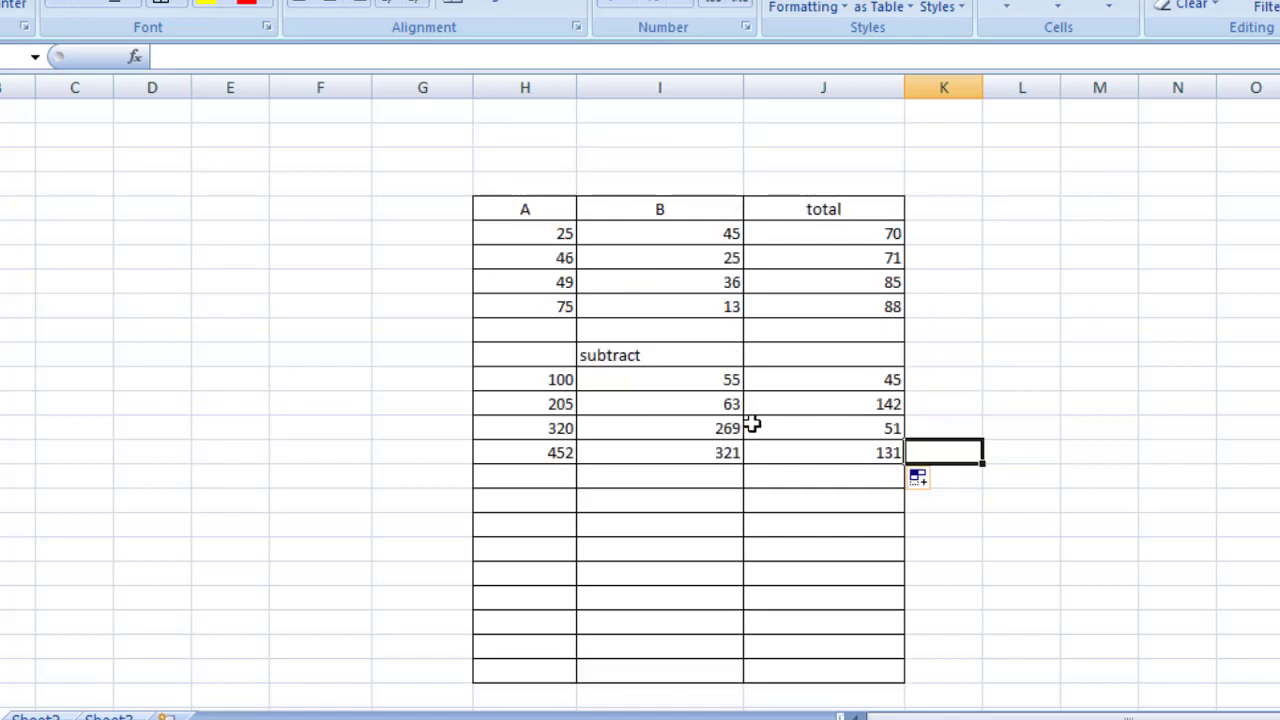
pyautogui.click(730, 254)
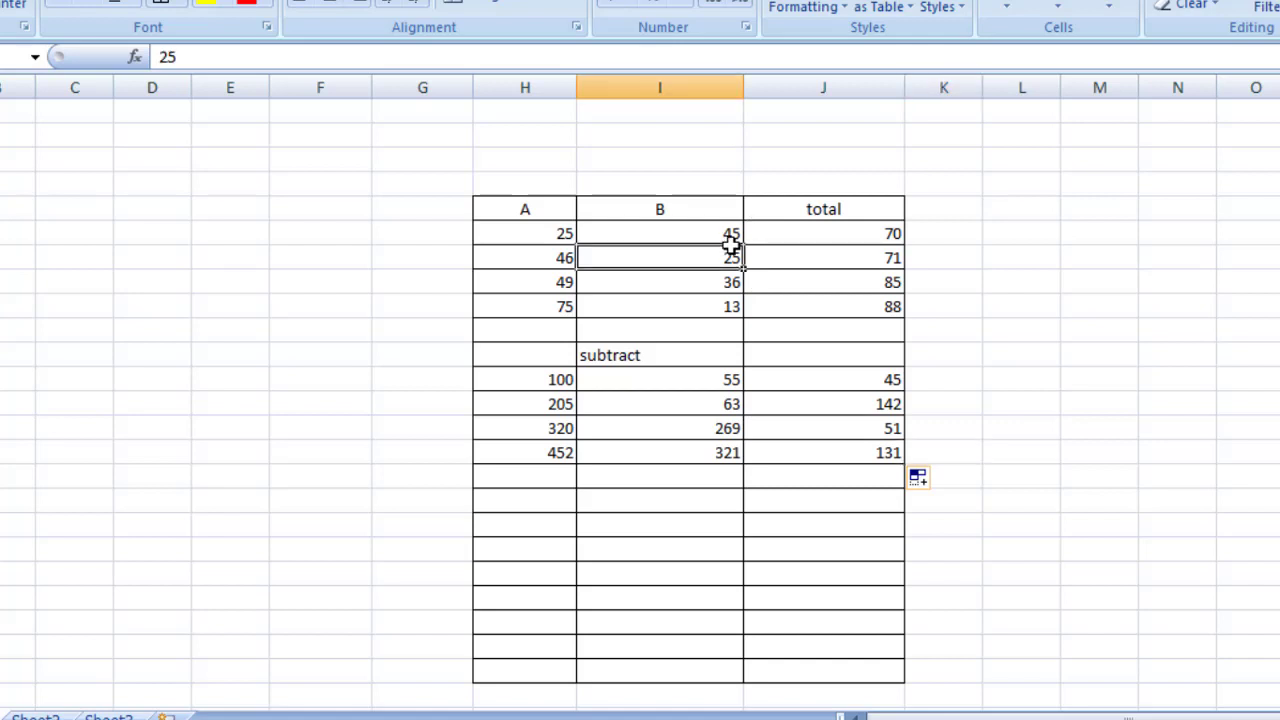
pyautogui.click(705, 400)
pyautogui.scroll(-1, 723, 417)
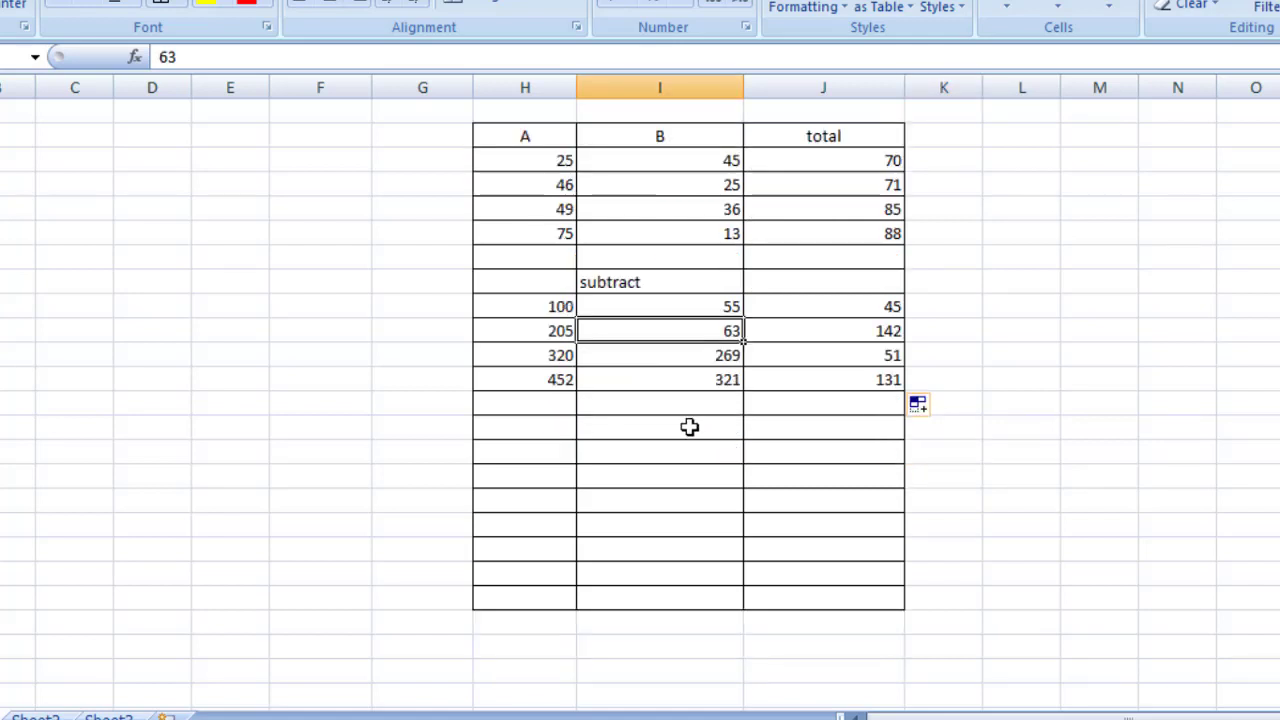
pyautogui.click(687, 428)
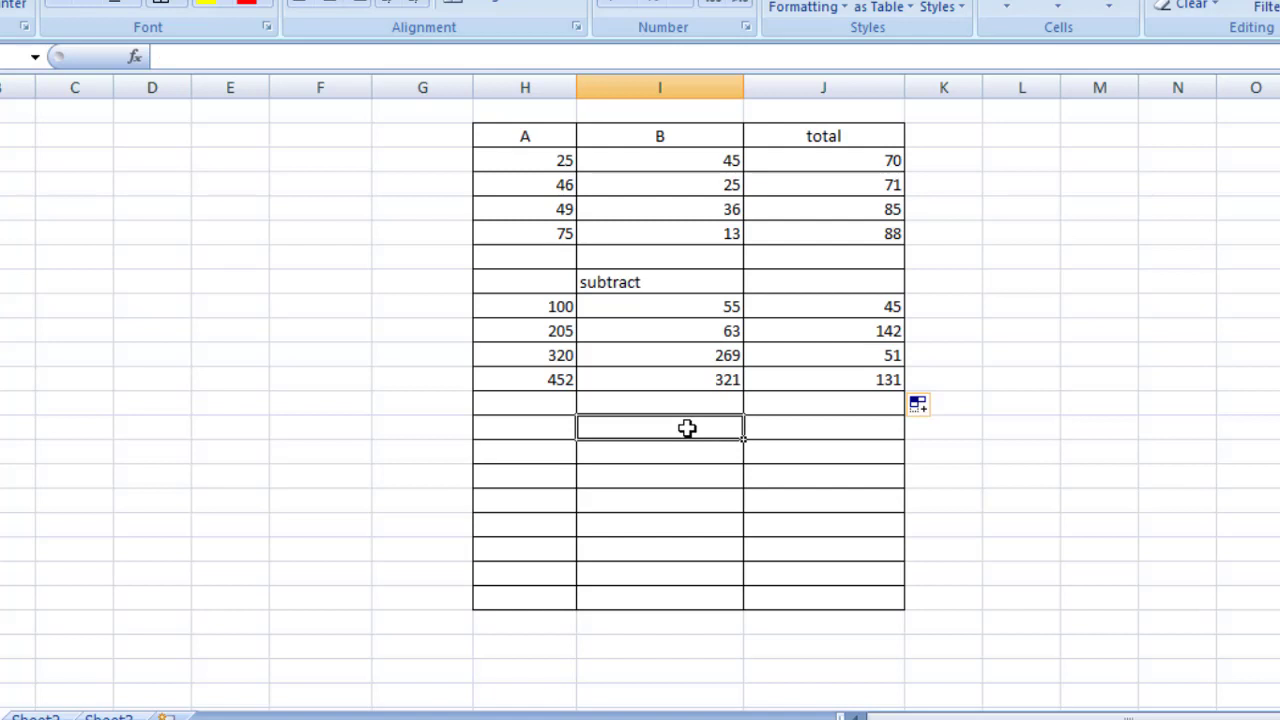
# Type the label 'multiply' in I17 and enter 26 and 12 in H18:I18.
pyautogui.write('mul')
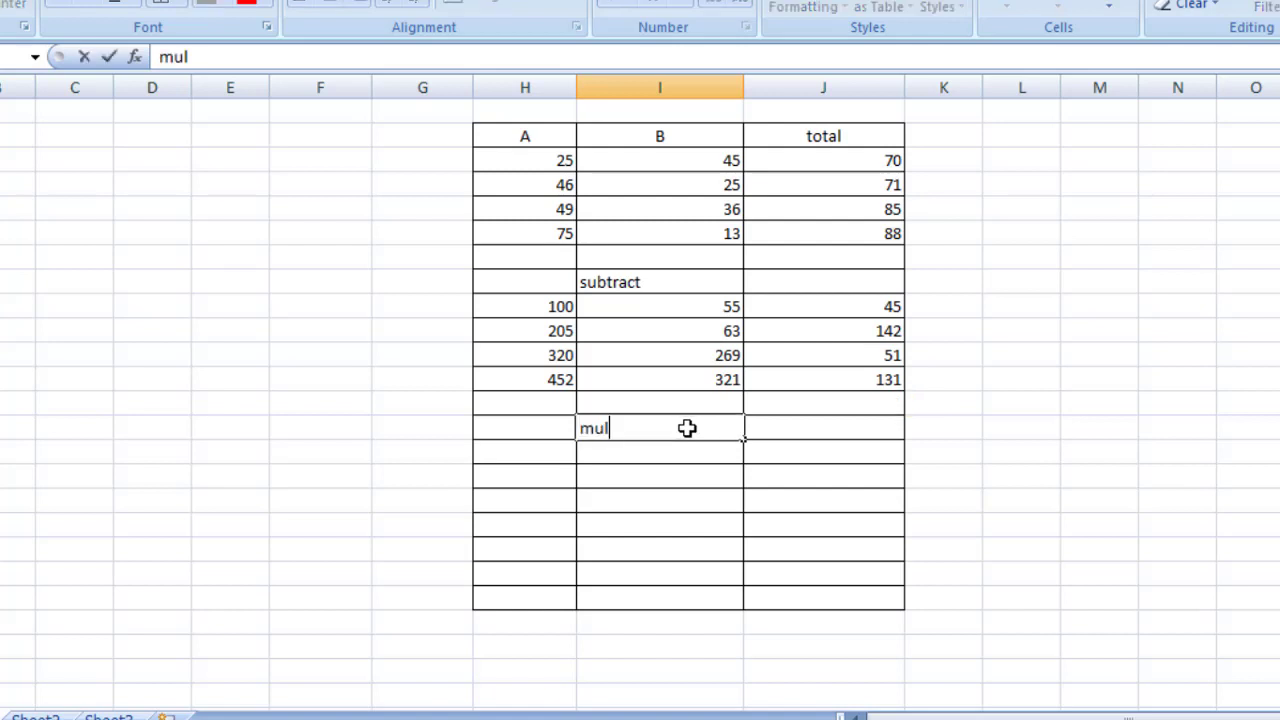
pyautogui.write('tiply')
pyautogui.click(557, 450)
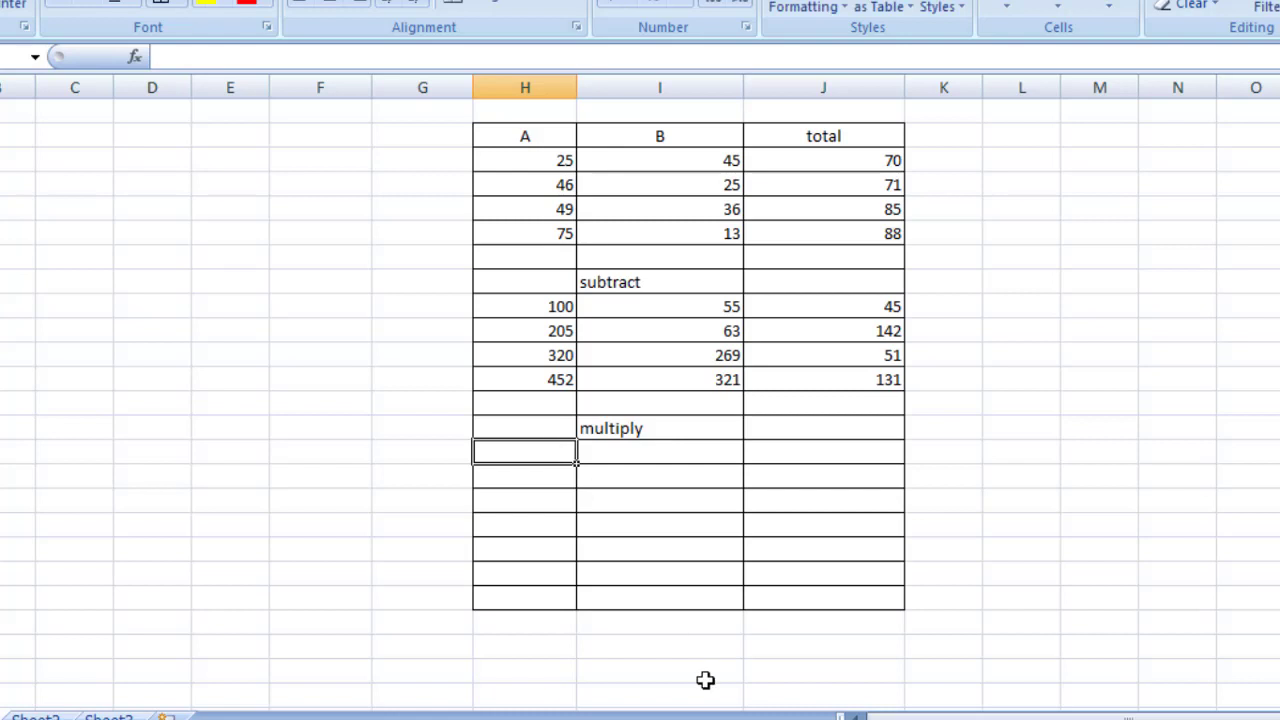
pyautogui.write('26')
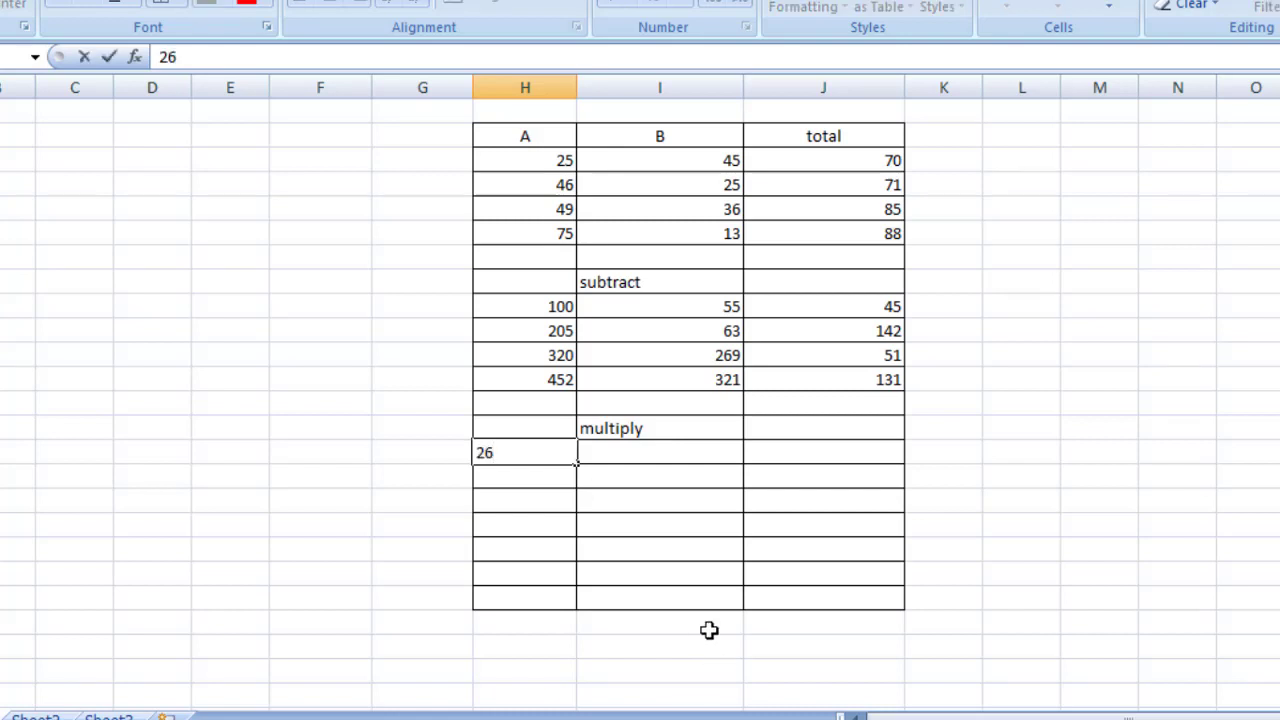
pyautogui.click(666, 454)
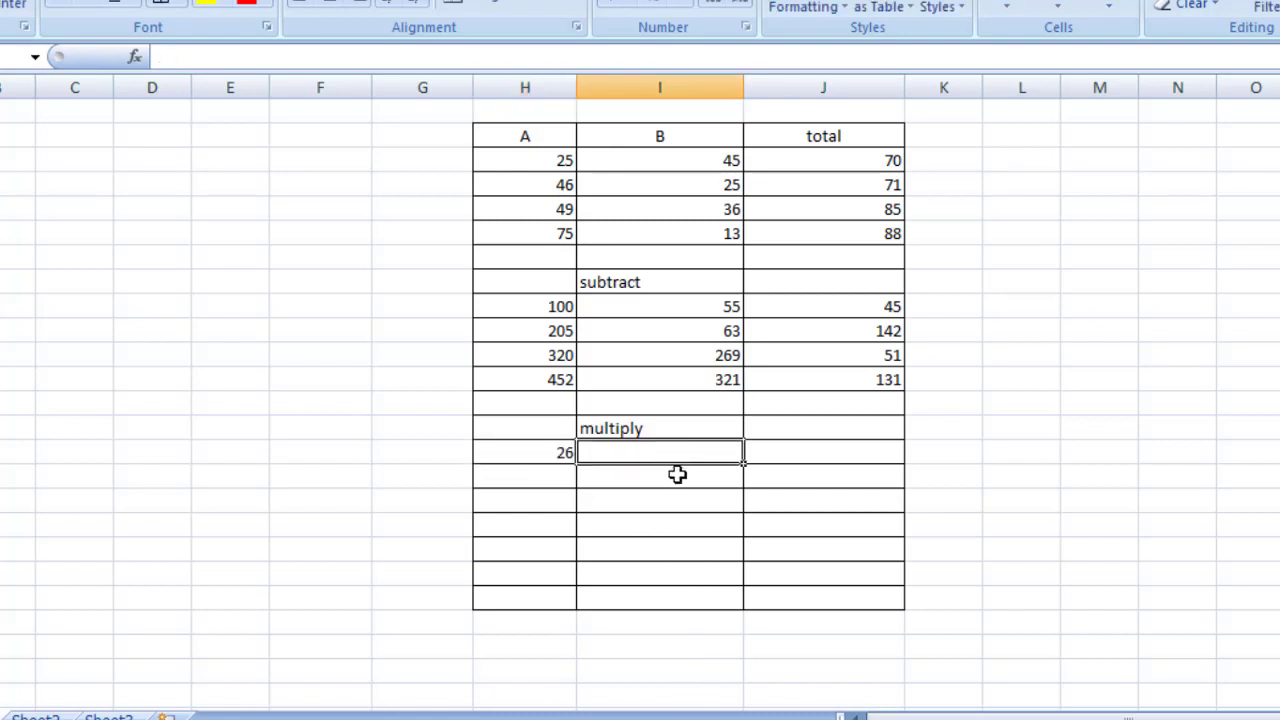
pyautogui.write('12')
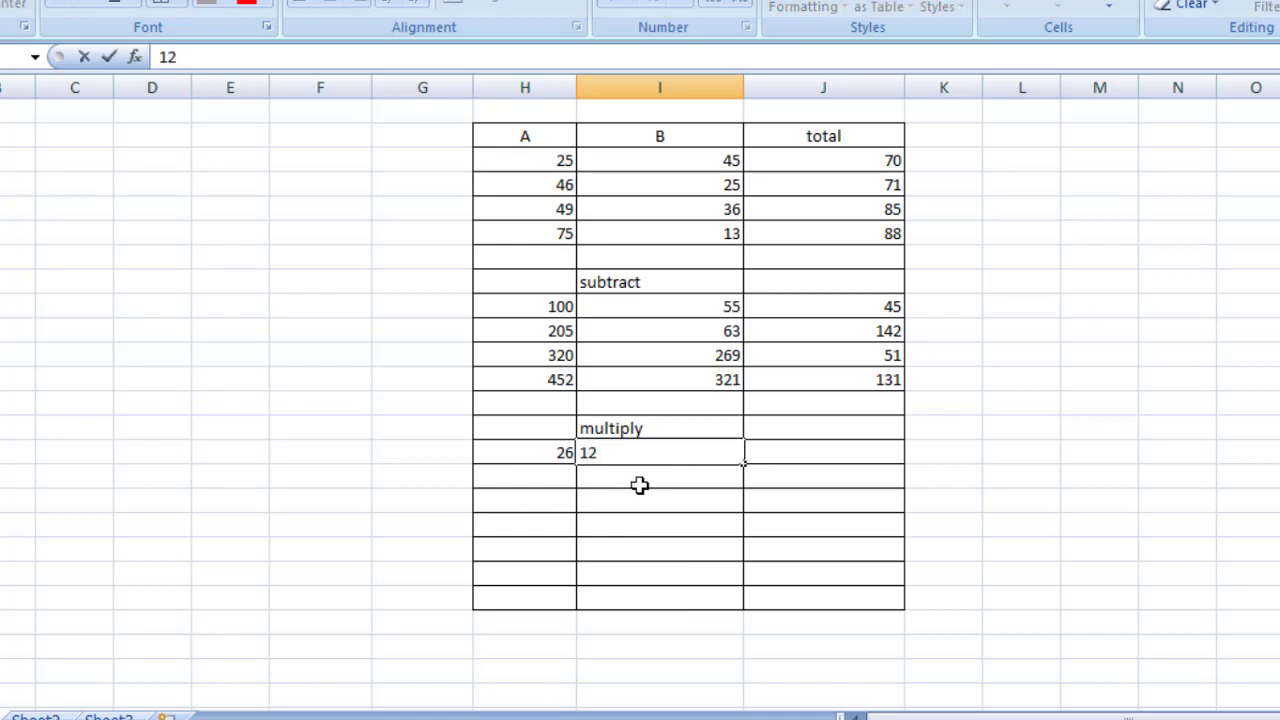
pyautogui.click(806, 451)
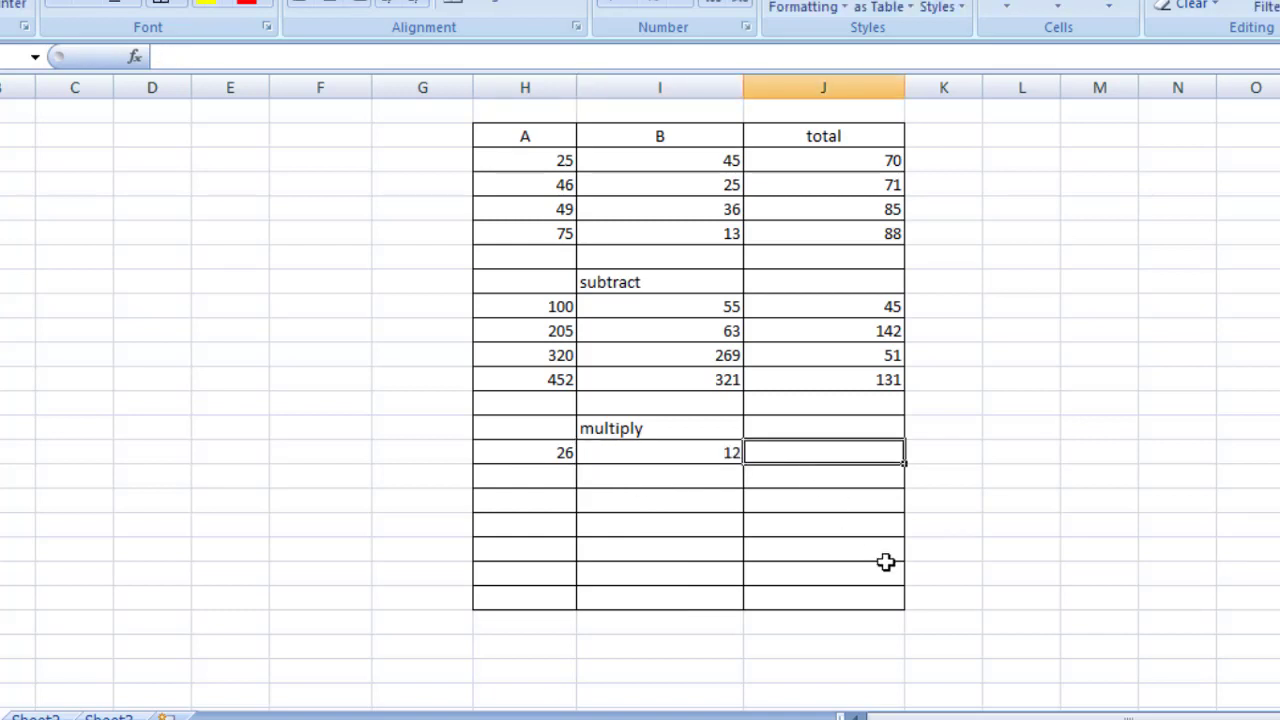
# Enter =(H18*I18) in J18 to get the product 312.
pyautogui.write('=(')
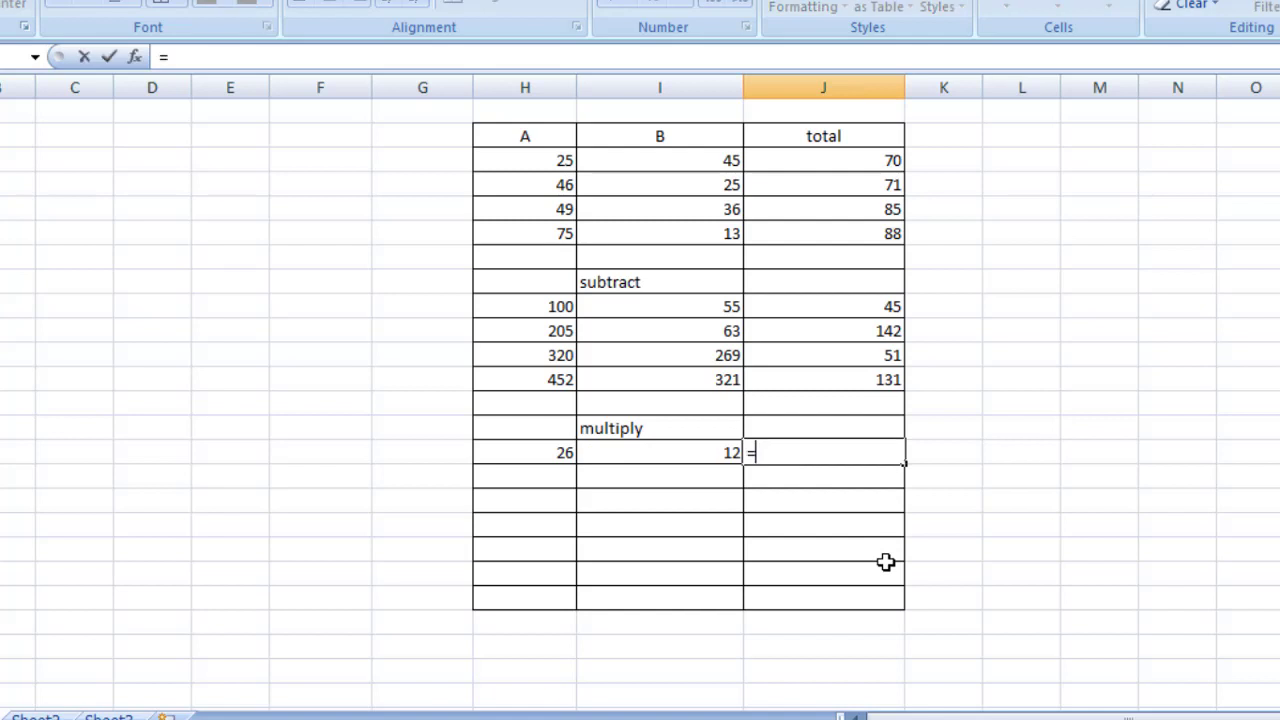
pyautogui.click(546, 453)
pyautogui.write('*')
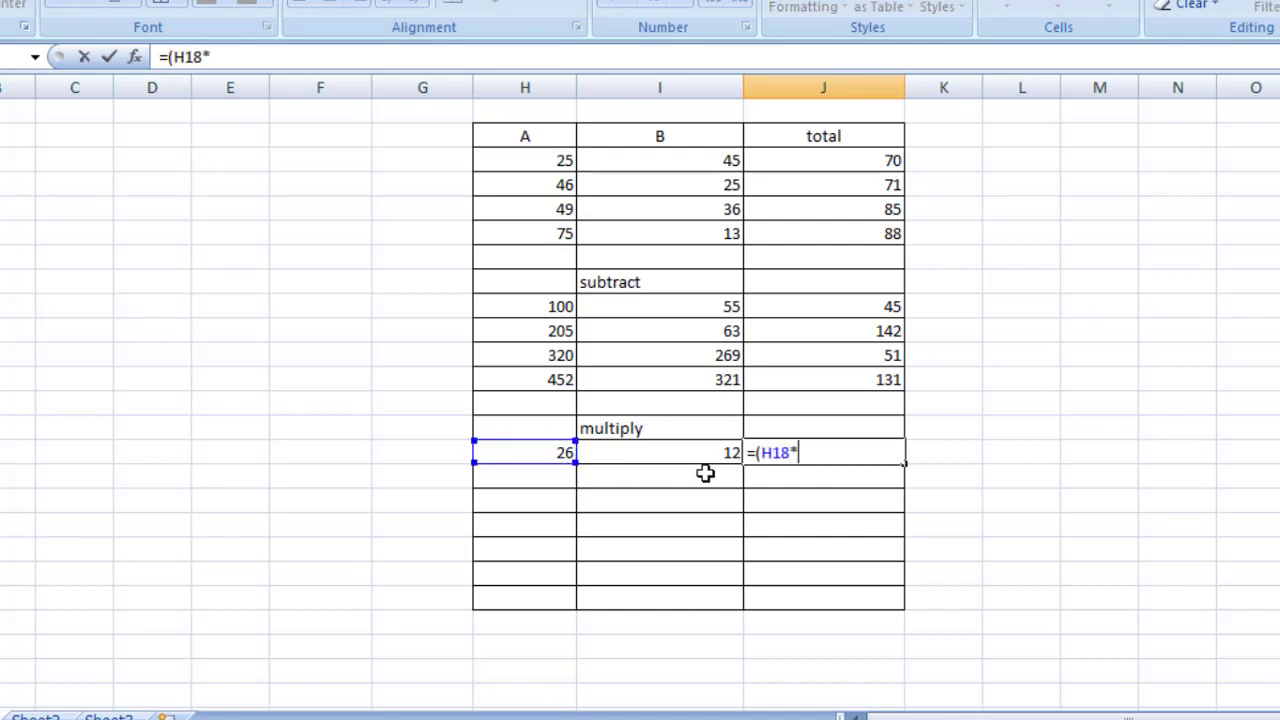
pyautogui.click(705, 458)
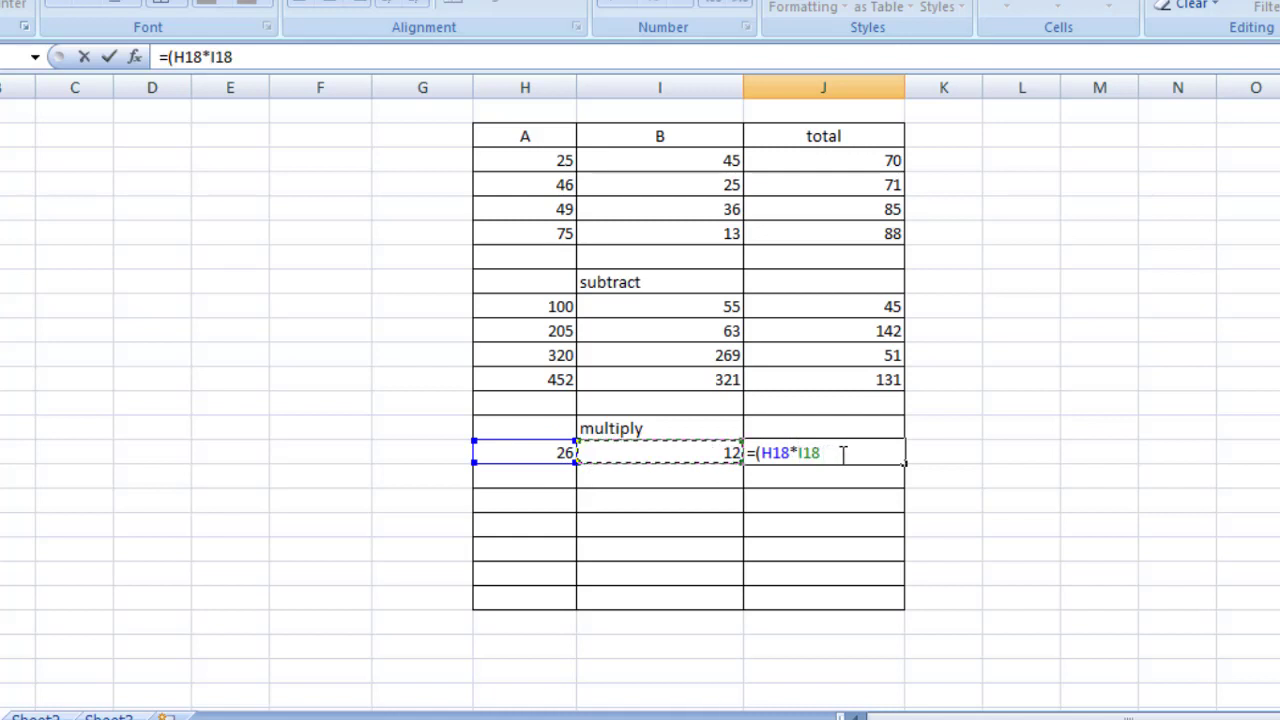
pyautogui.write(')')
pyautogui.press('Return')
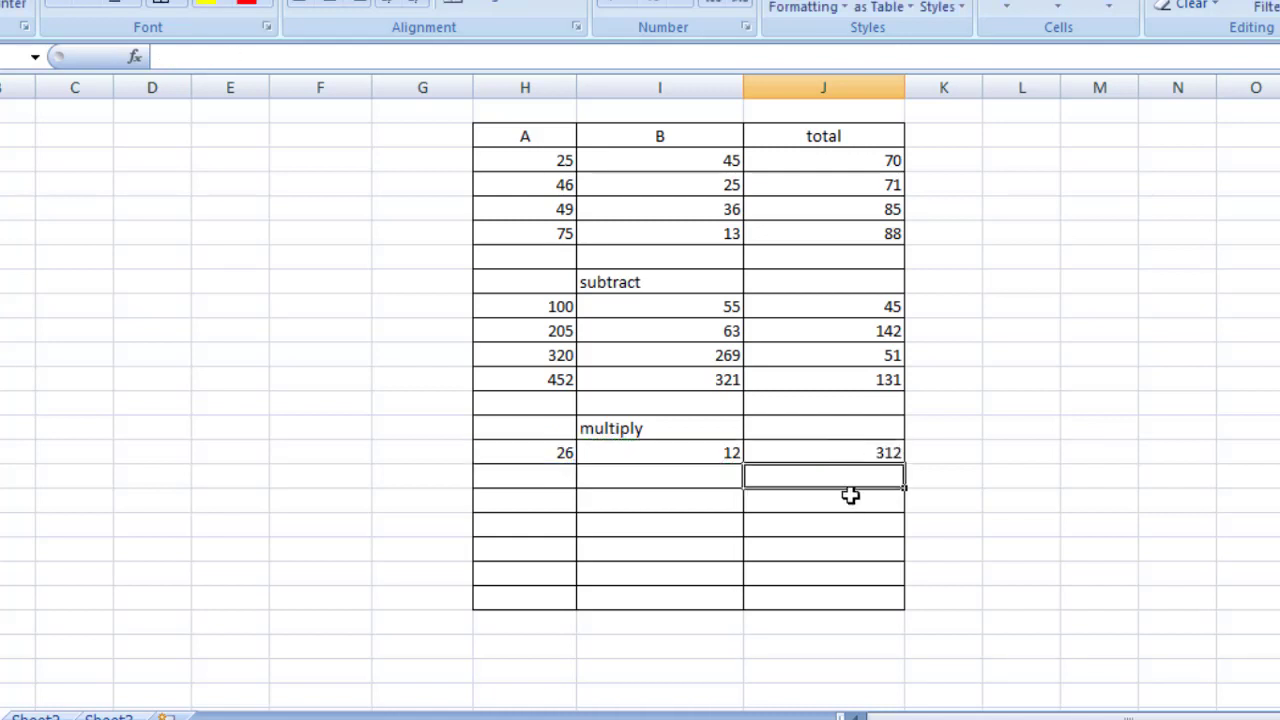
pyautogui.click(515, 482)
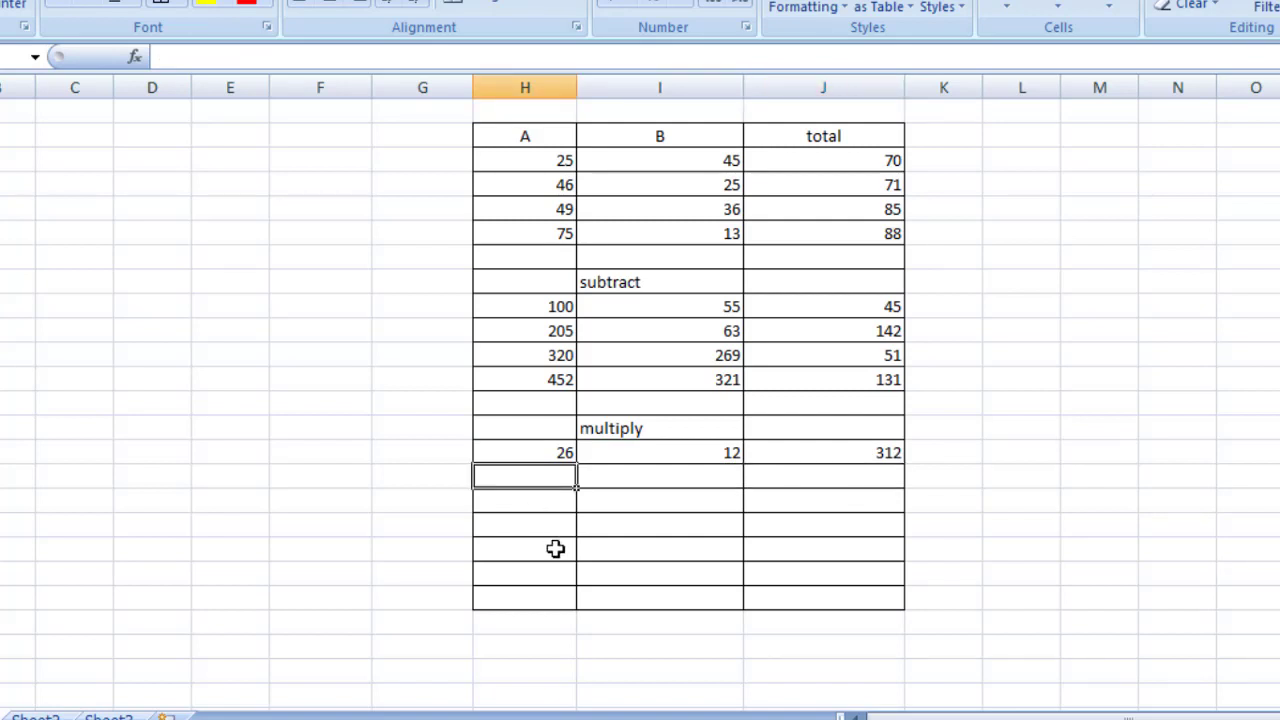
# Enter the multiply pairs 12 and 8, 36 and 15, and 19 and 75 in H19:I21.
pyautogui.write('12')
pyautogui.click(683, 479)
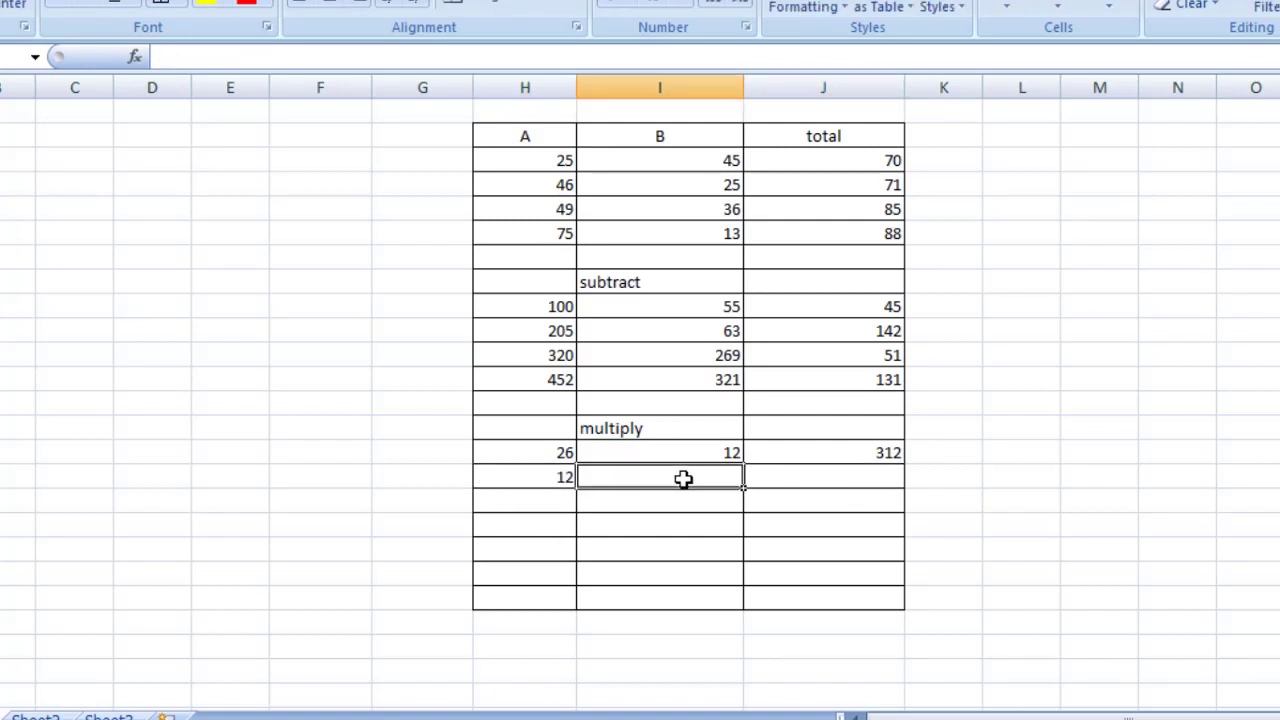
pyautogui.write('8')
pyautogui.click(560, 502)
pyautogui.write('36')
pyautogui.click(654, 502)
pyautogui.write('15')
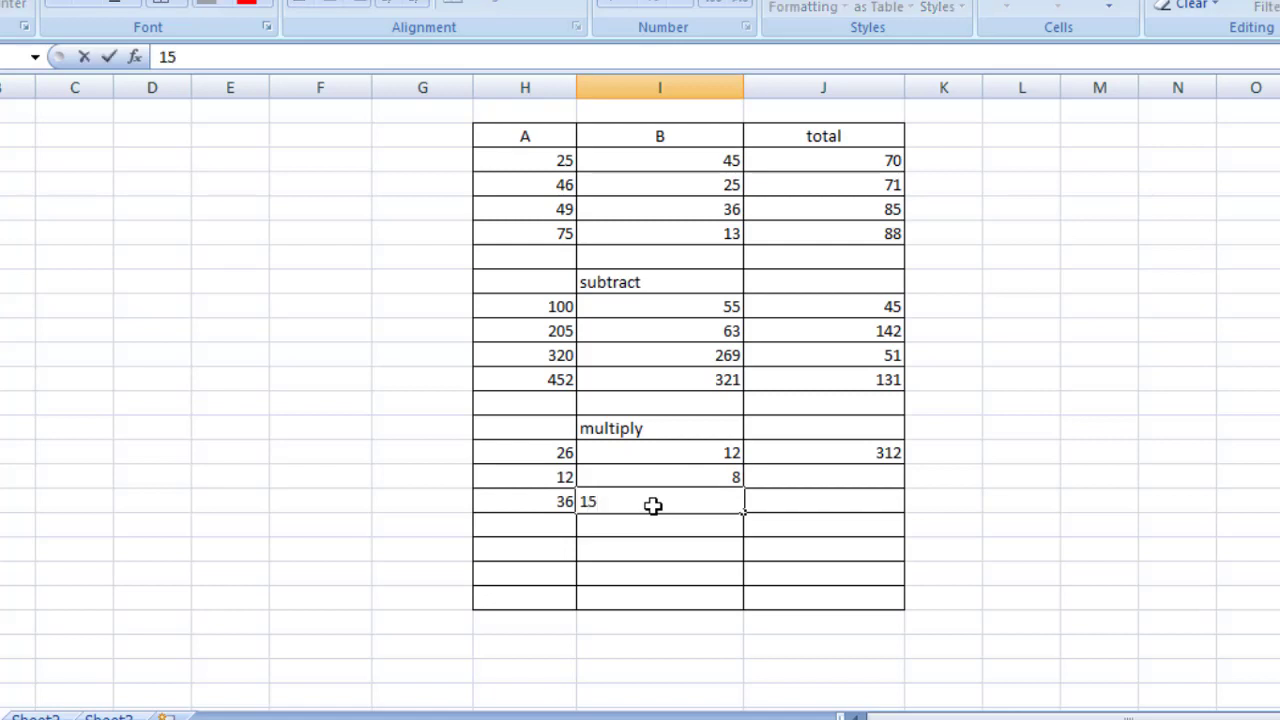
pyautogui.click(531, 527)
pyautogui.write('19')
pyautogui.click(631, 527)
pyautogui.write('75')
pyautogui.click(750, 522)
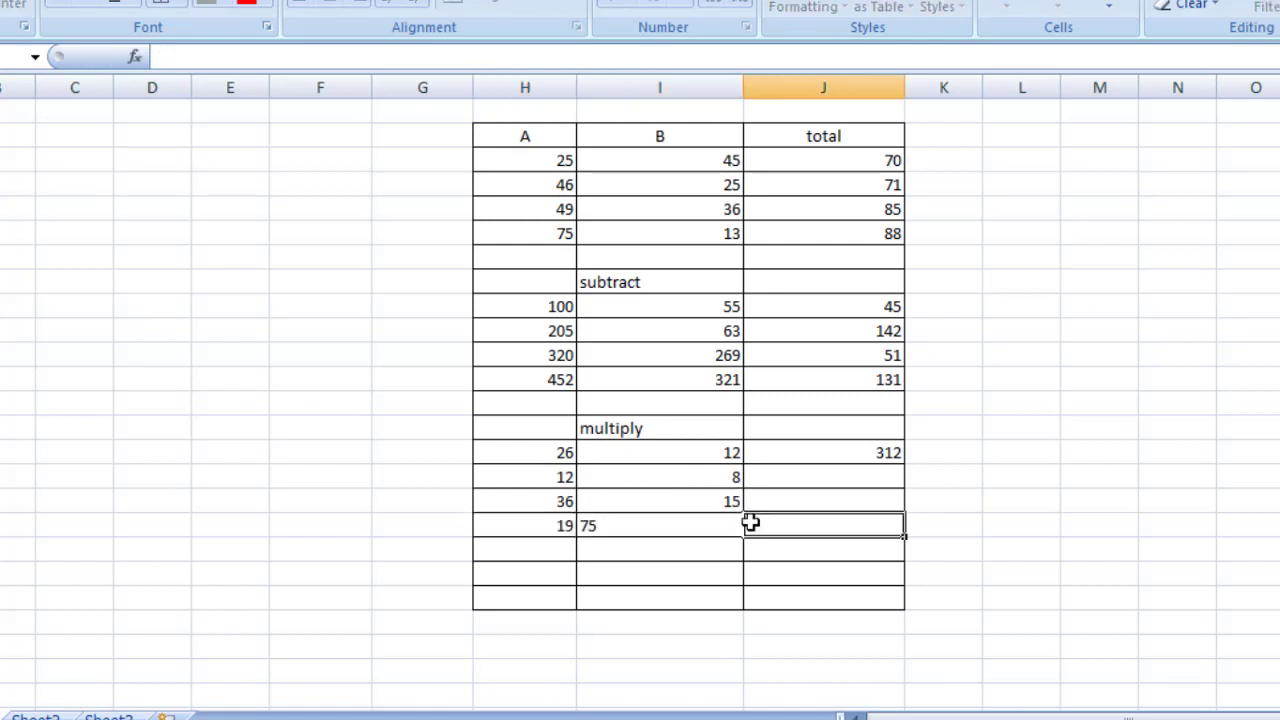
pyautogui.click(825, 474)
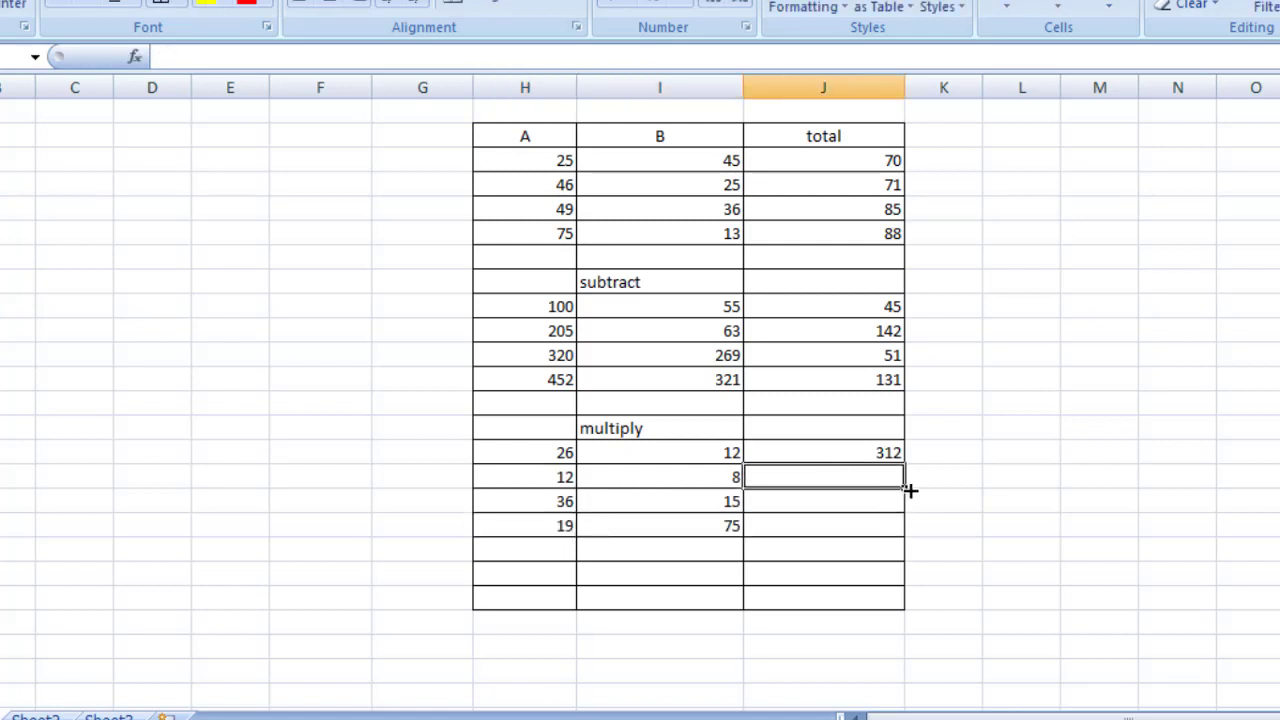
pyautogui.click(878, 452)
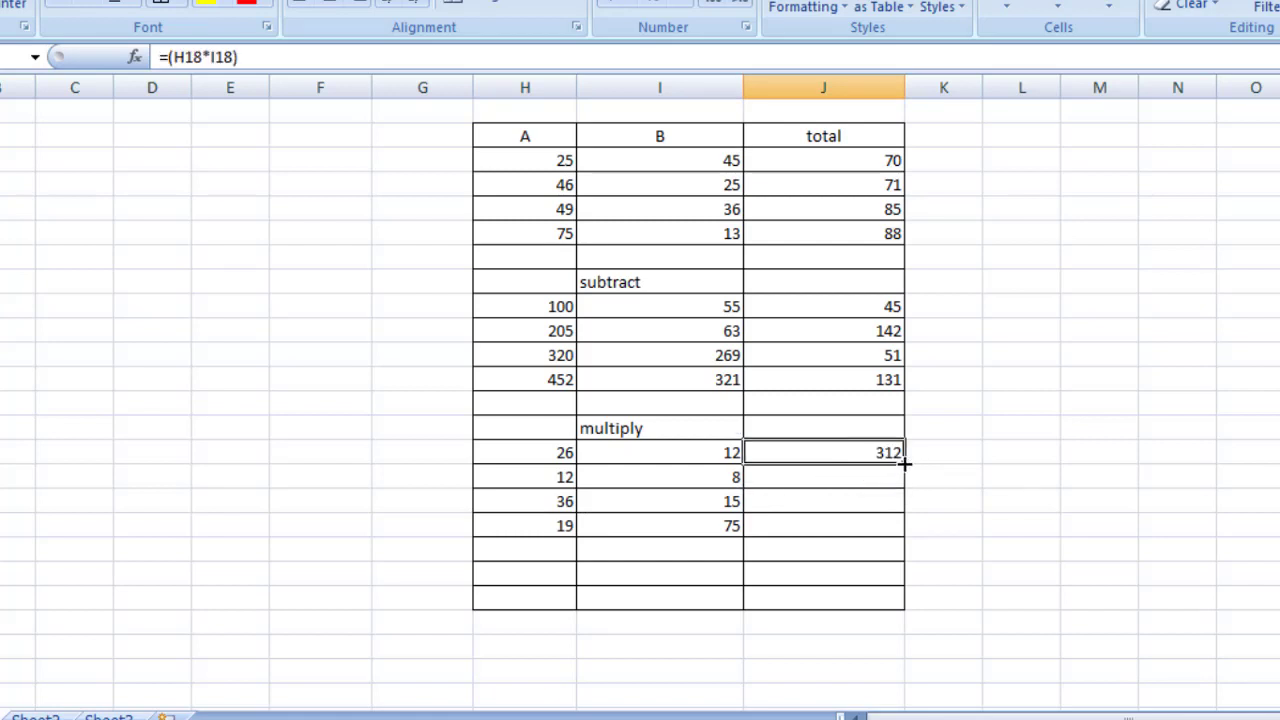
# Fill the multiply formula down from J18 to J21, giving 96, 540 and 1425.
pyautogui.moveTo(903, 480); pyautogui.dragTo(904, 535)
pyautogui.click(966, 530)
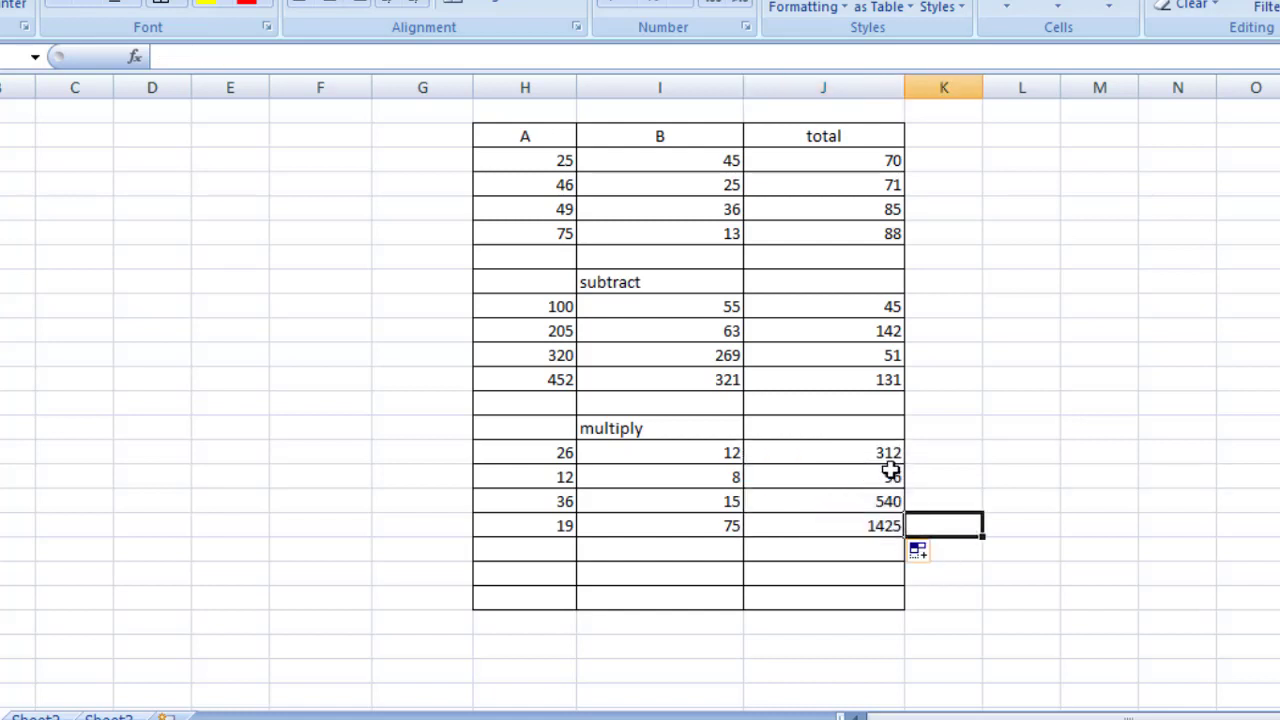
pyautogui.scroll(-2, 867, 514)
pyautogui.scroll(-2, 865, 510)
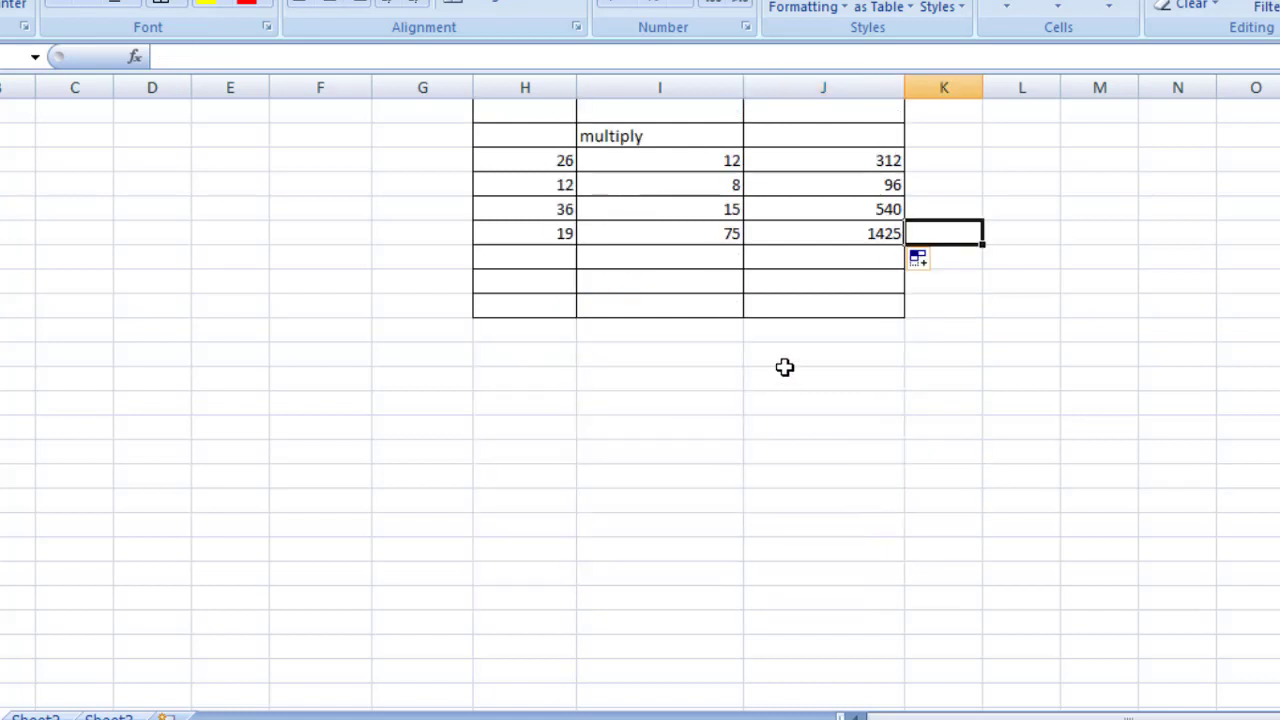
# Apply All Borders to the empty range H22:J37 below the multiply section.
pyautogui.click(729, 285)
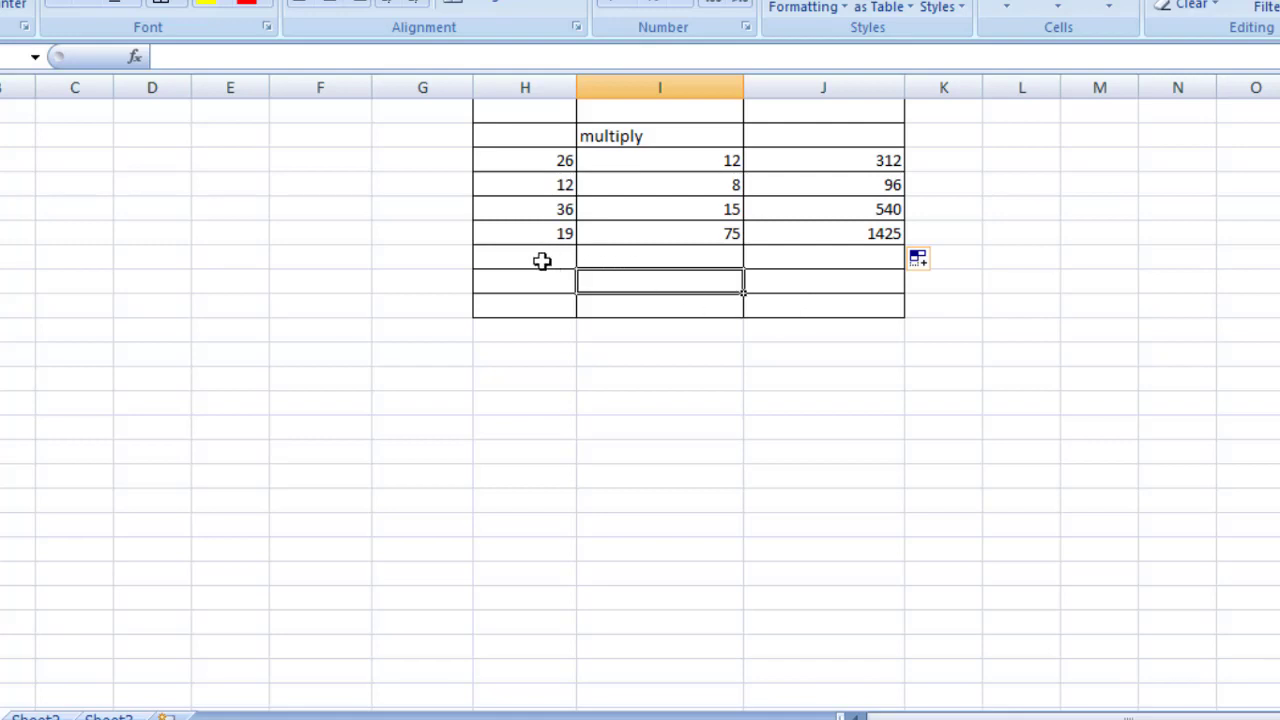
pyautogui.moveTo(540, 263)
pyautogui.mouseDown()
pyautogui.moveTo(854, 526)
pyautogui.moveTo(866, 617)
pyautogui.mouseUp()
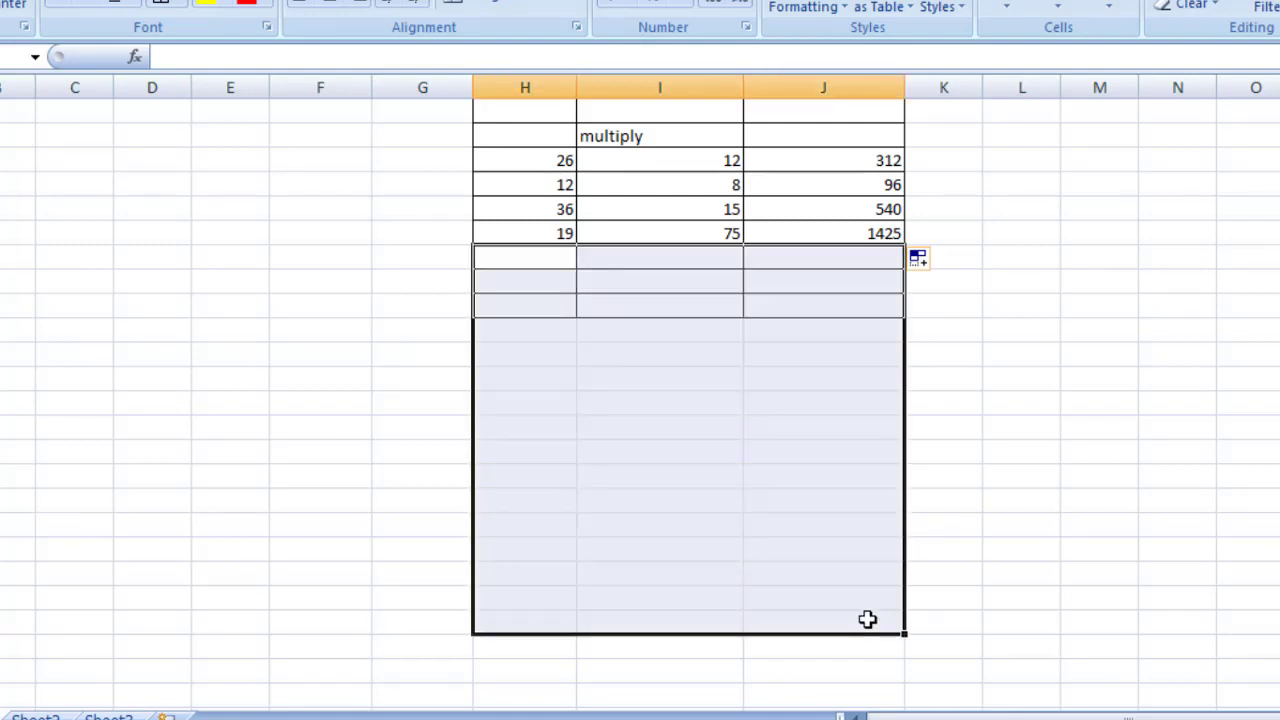
pyautogui.click(186, 5)
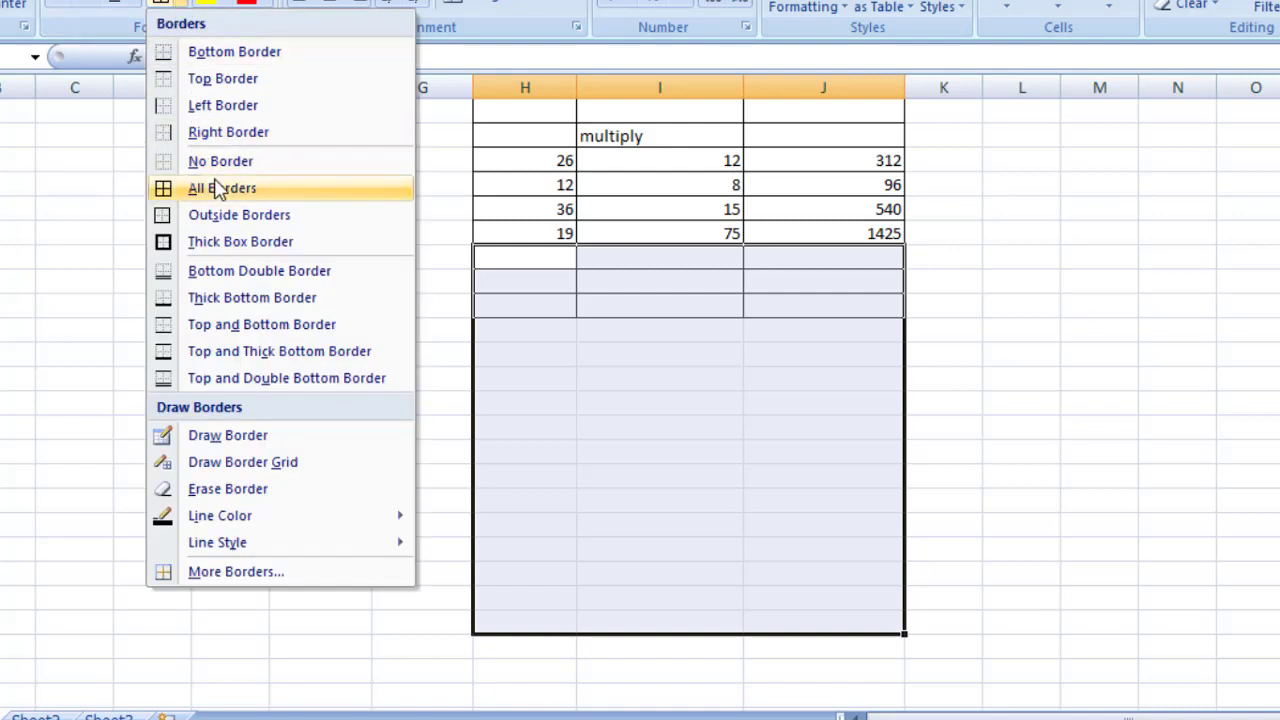
pyautogui.click(194, 183)
pyautogui.click(705, 452)
pyautogui.click(641, 283)
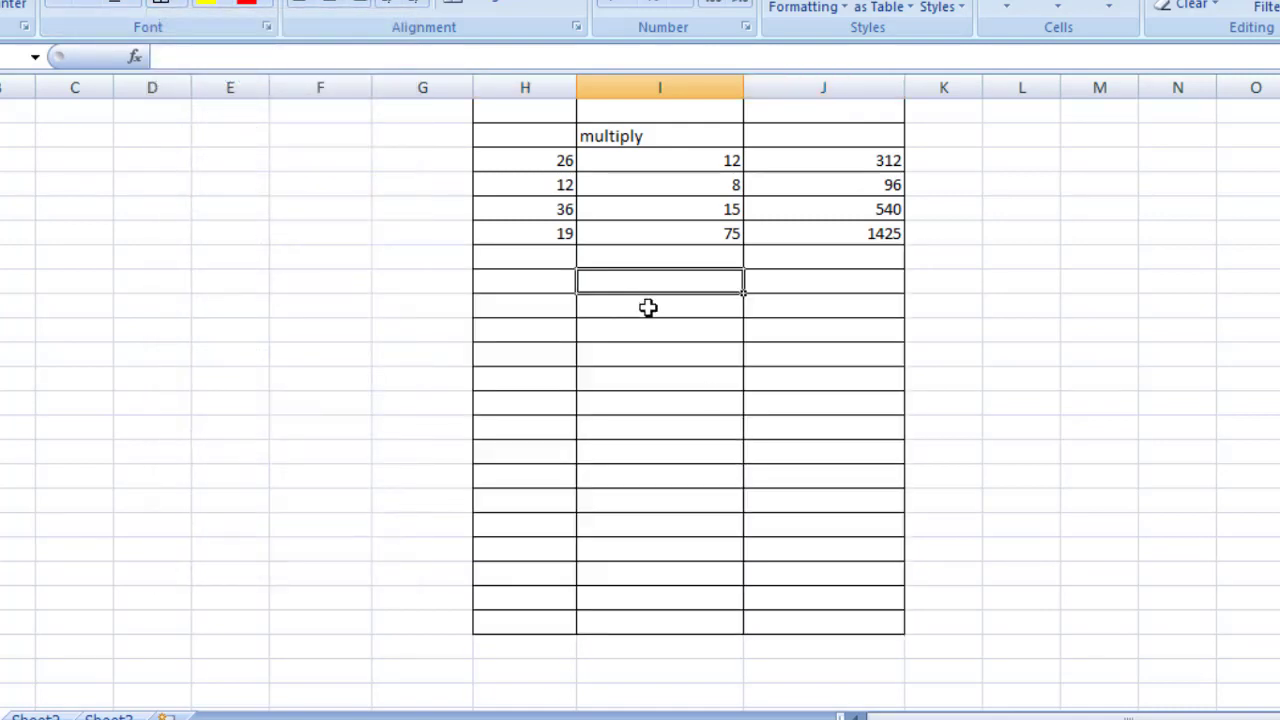
# Label a new 'divisions' section in I23 and enter 100 and 4 in H24:I24.
pyautogui.write('di')
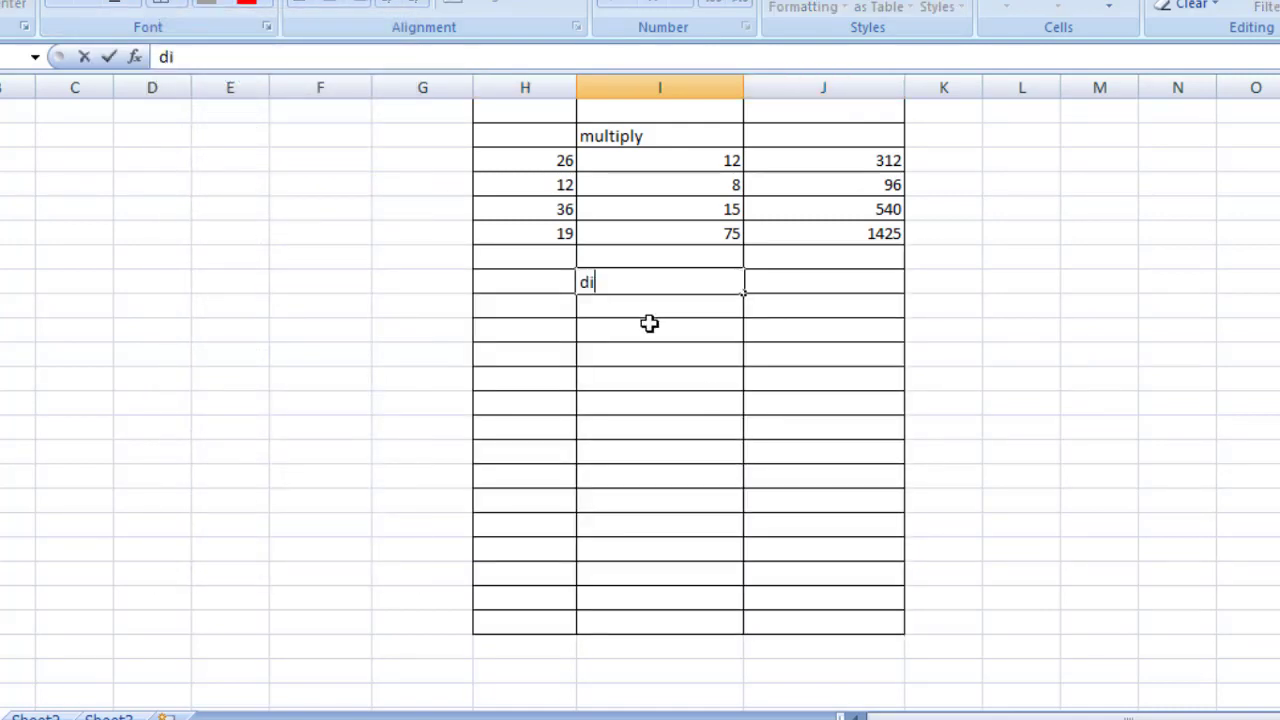
pyautogui.write('visions')
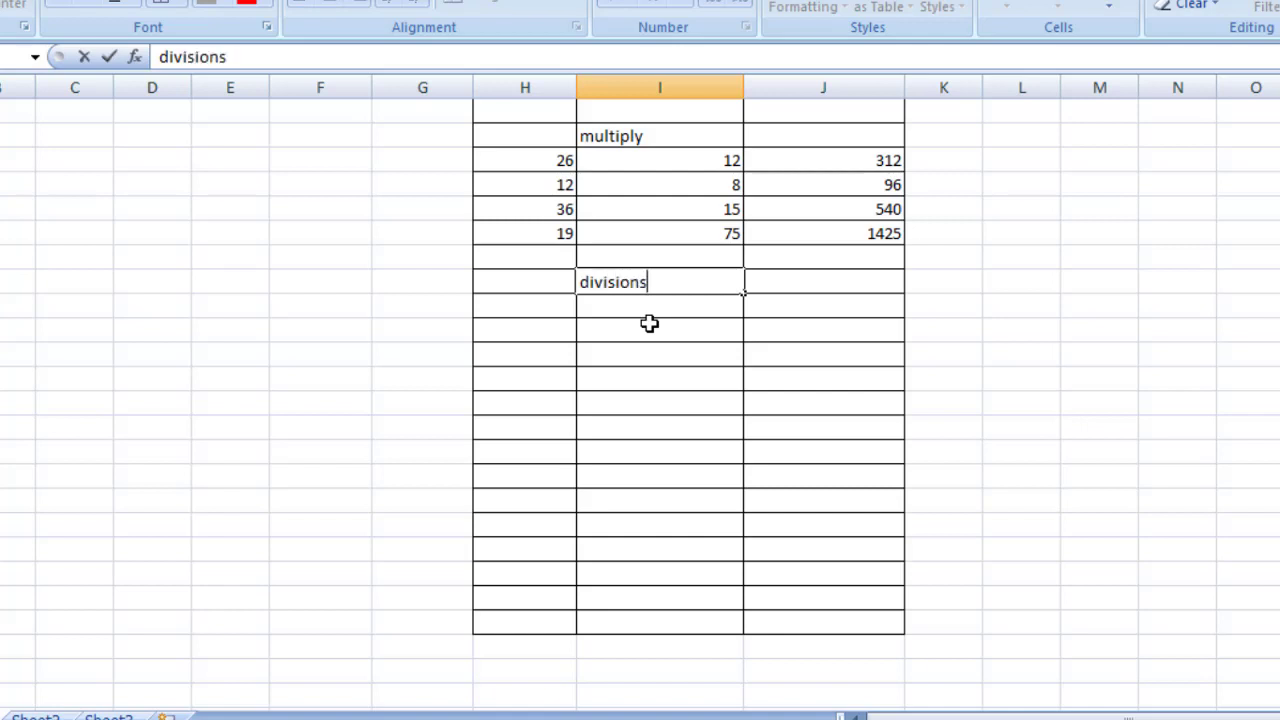
pyautogui.click(554, 310)
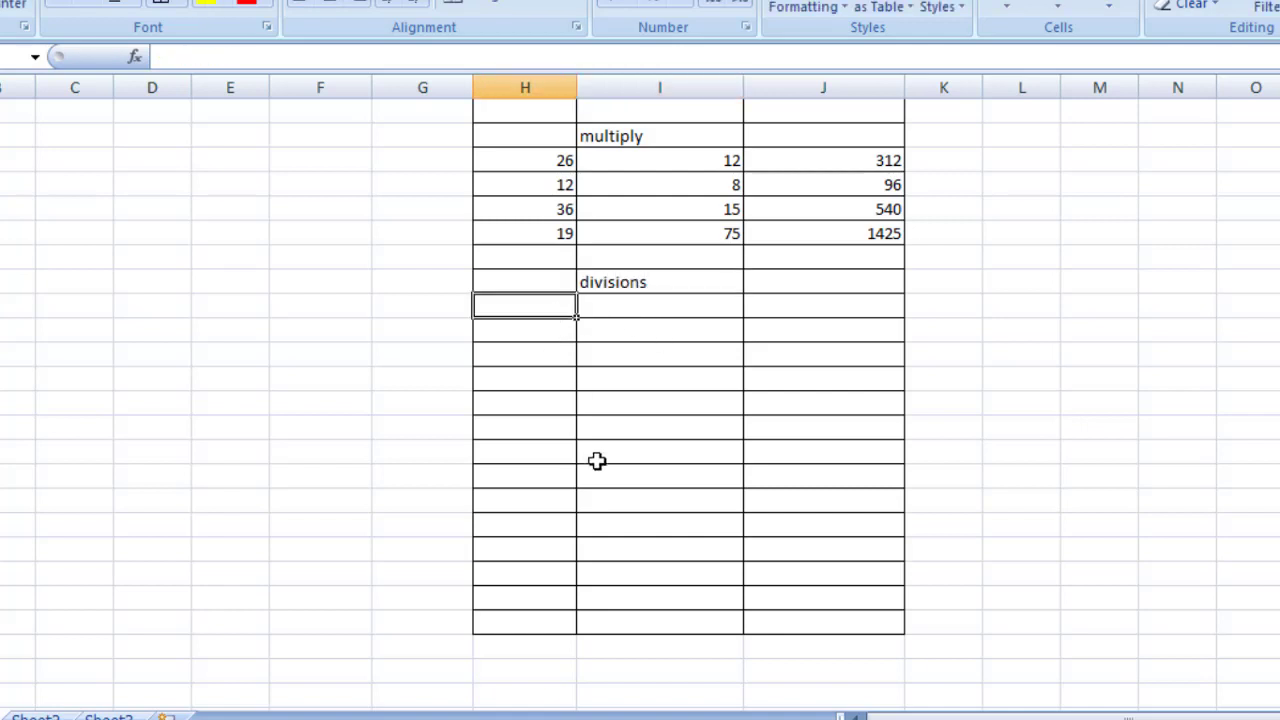
pyautogui.write('100')
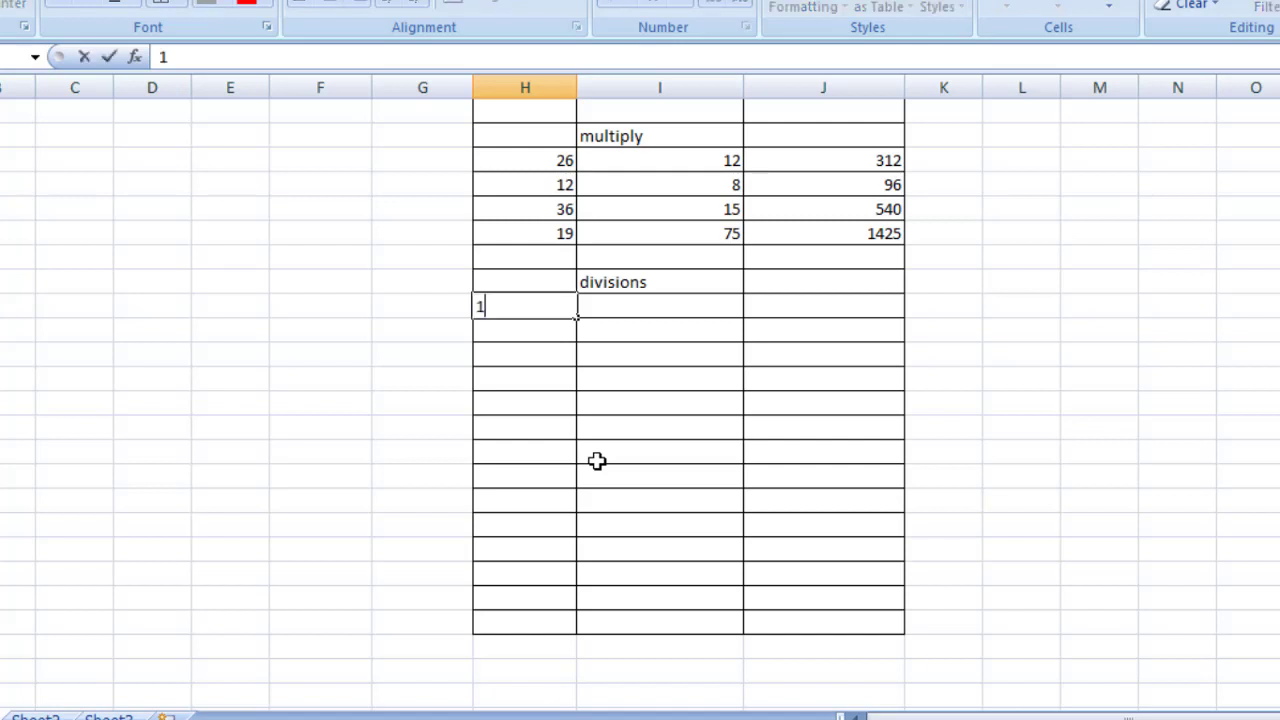
pyautogui.click(680, 310)
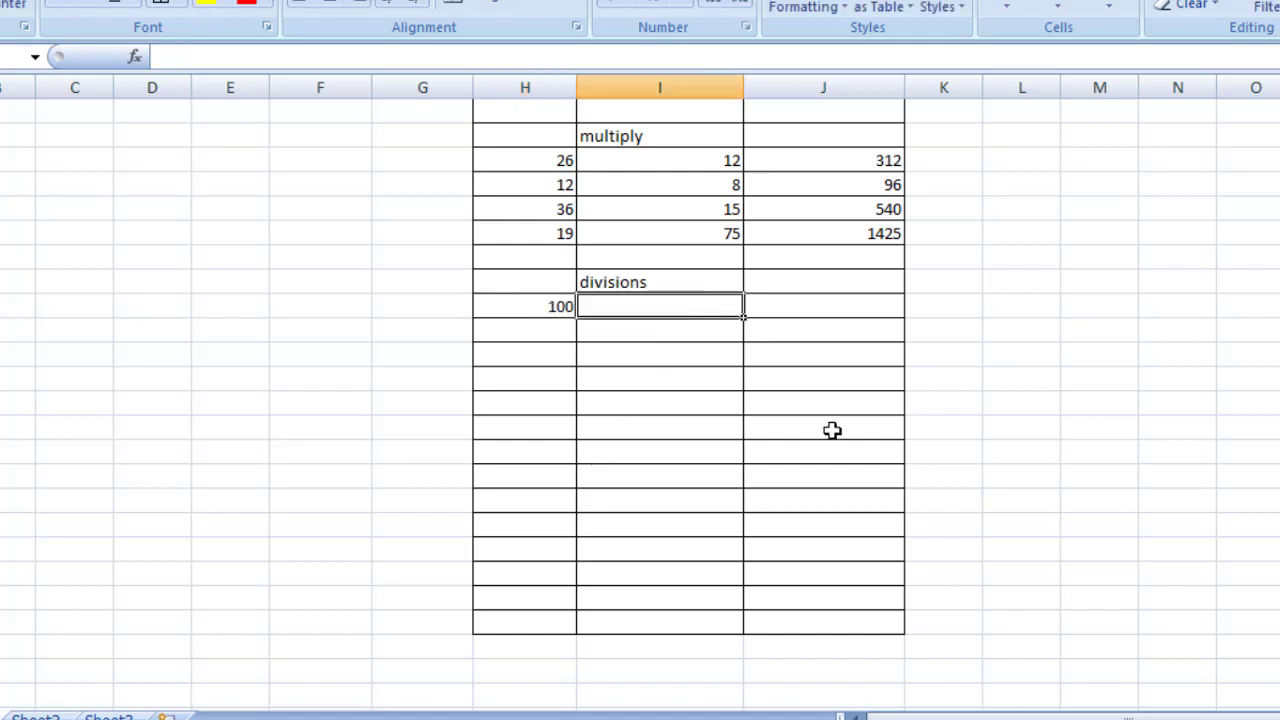
pyautogui.write('4')
pyautogui.click(794, 308)
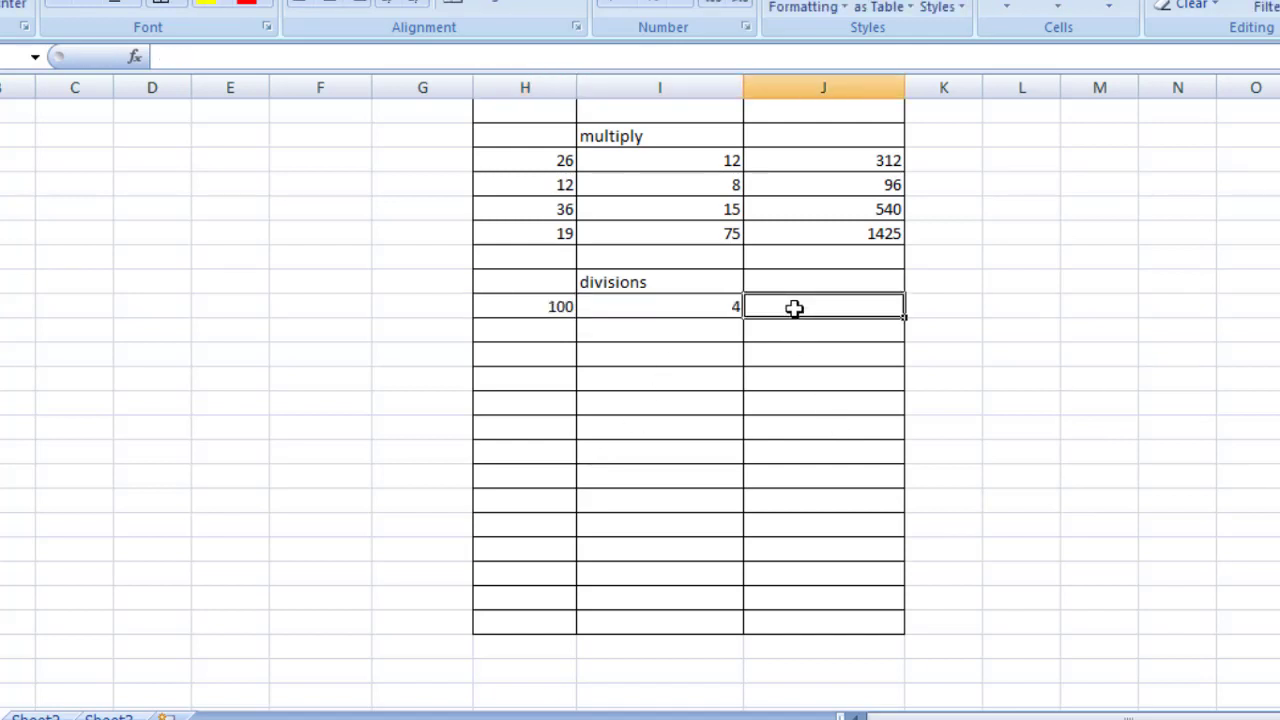
pyautogui.write('=')
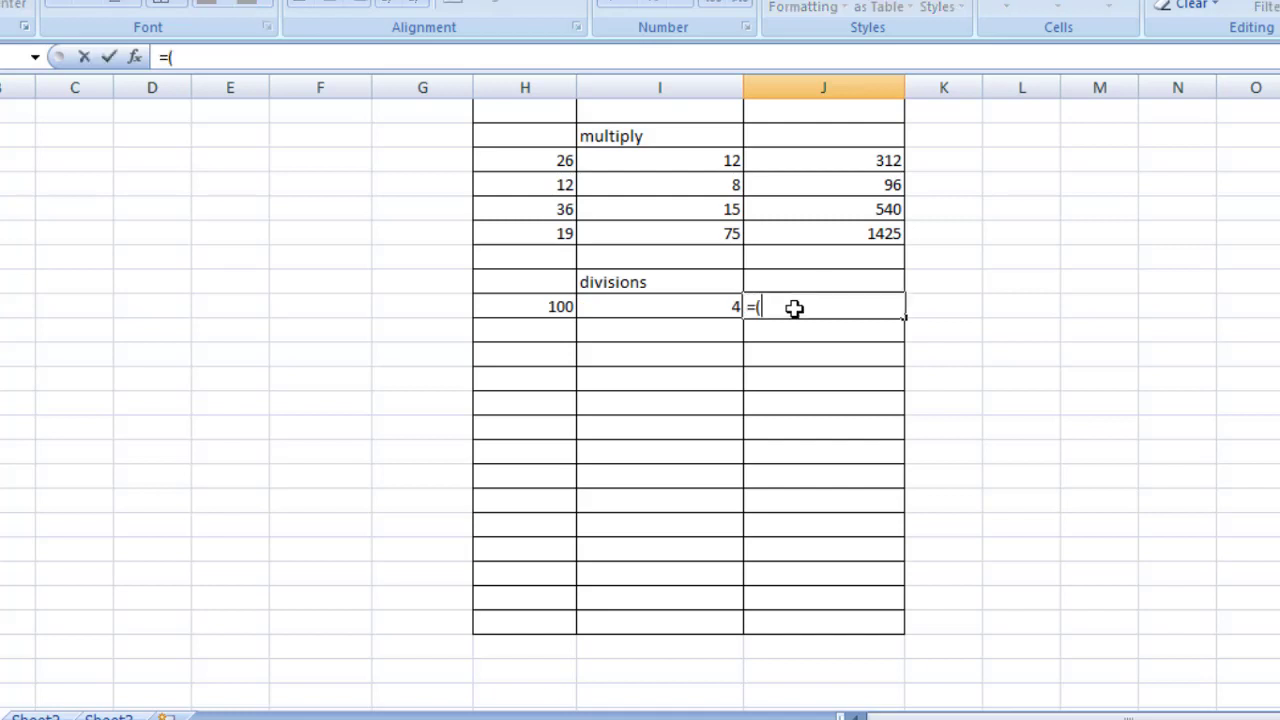
pyautogui.write('(')
# Complete the formula =(H24/I24) in J24, giving 25.
pyautogui.click(515, 309)
pyautogui.write('/')
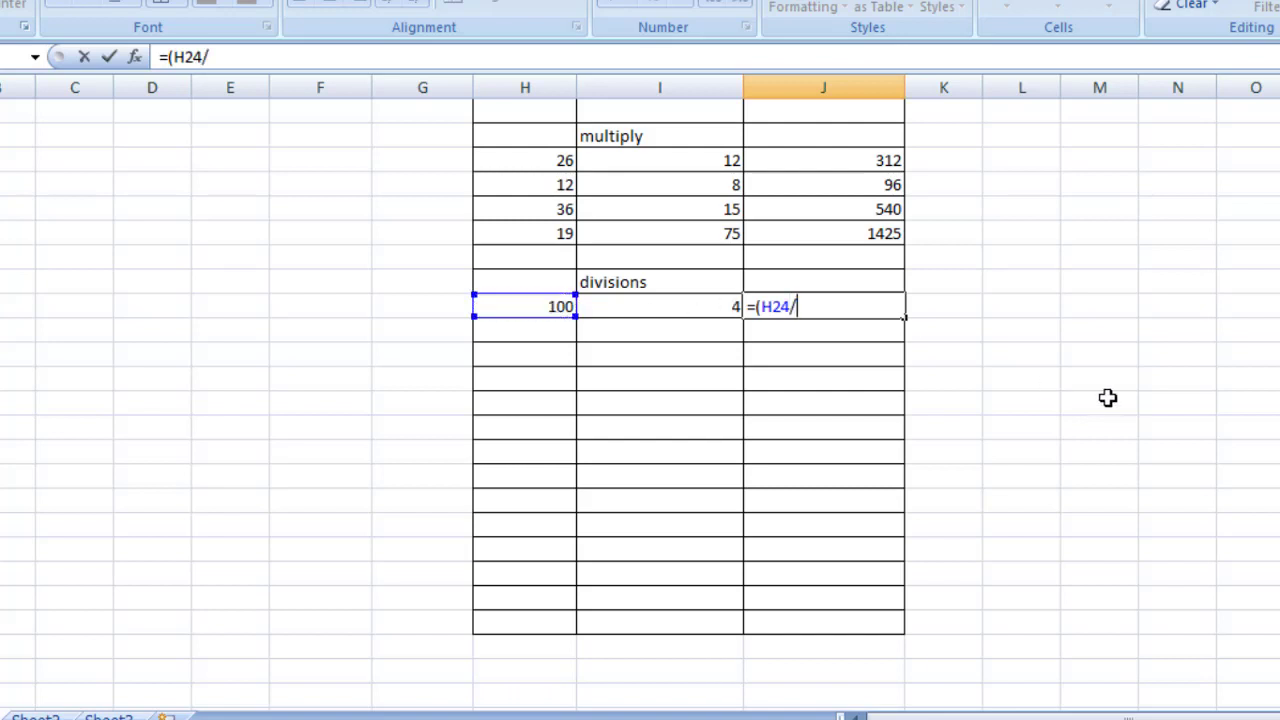
pyautogui.click(717, 314)
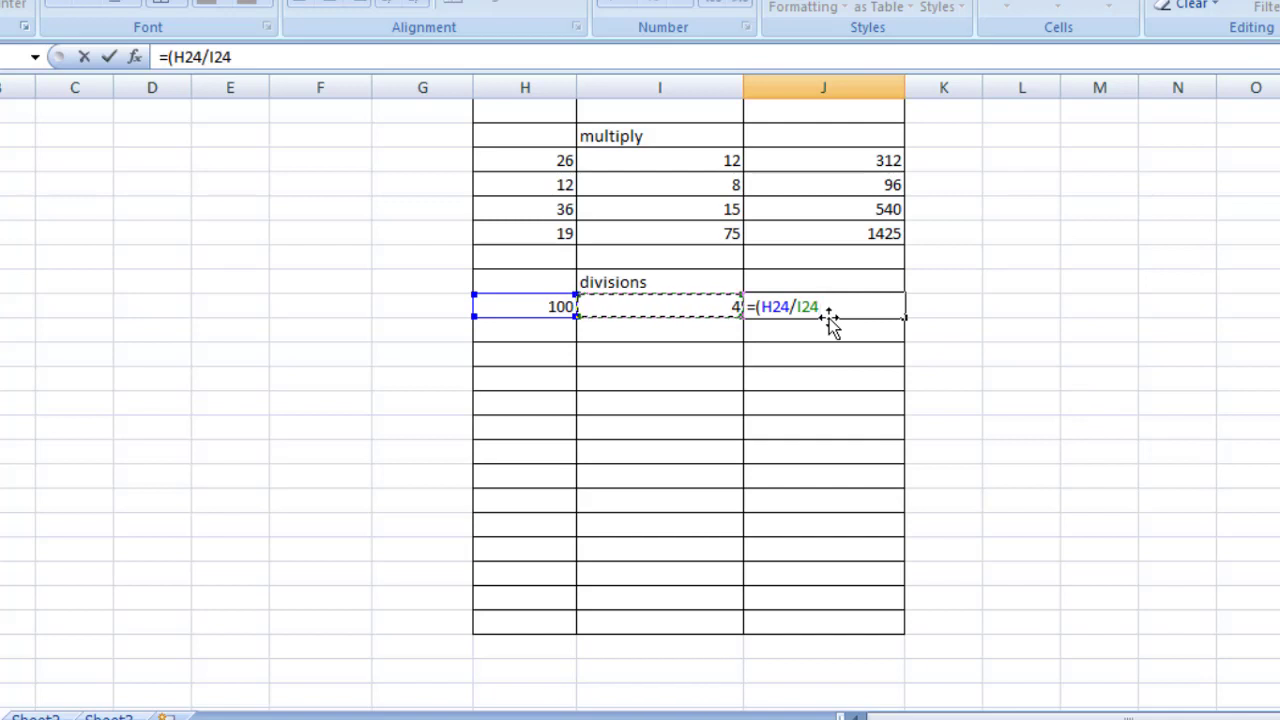
pyautogui.write(')')
pyautogui.press('Return')
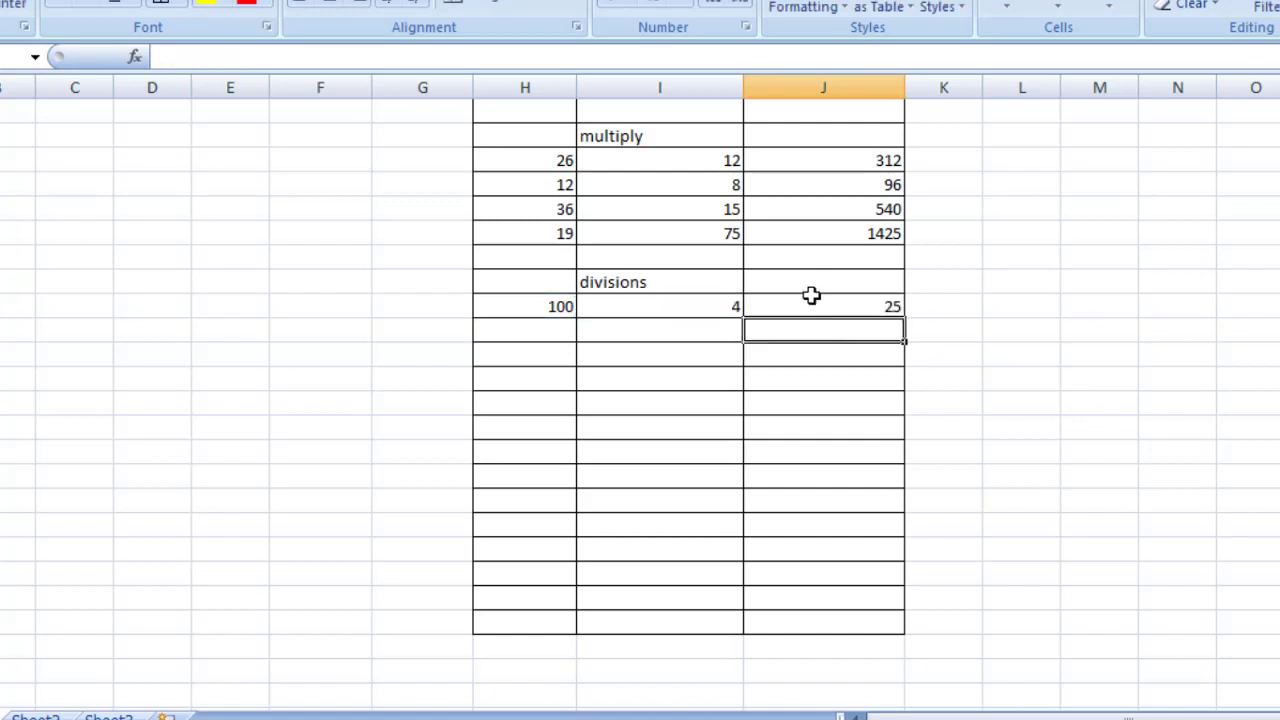
# Enter the division pairs 450 and 6, 500 and 25, 300 and 6 in H25:I27.
pyautogui.click(541, 337)
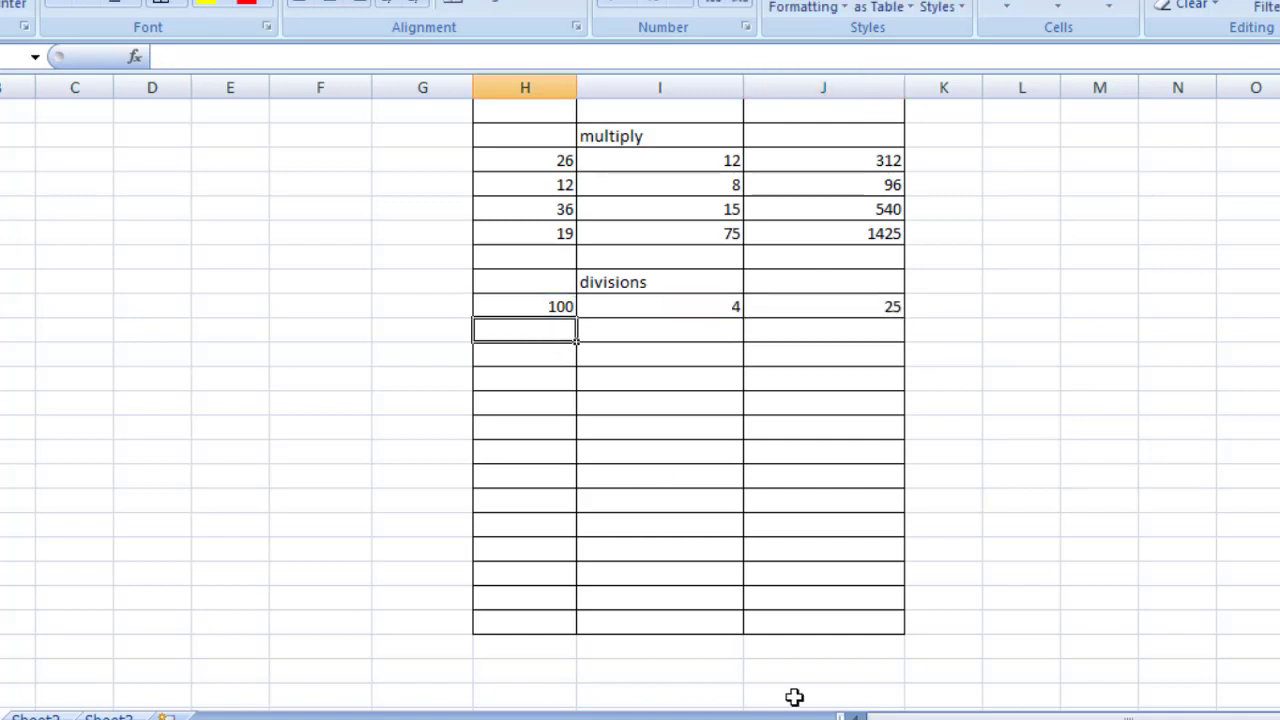
pyautogui.write('450')
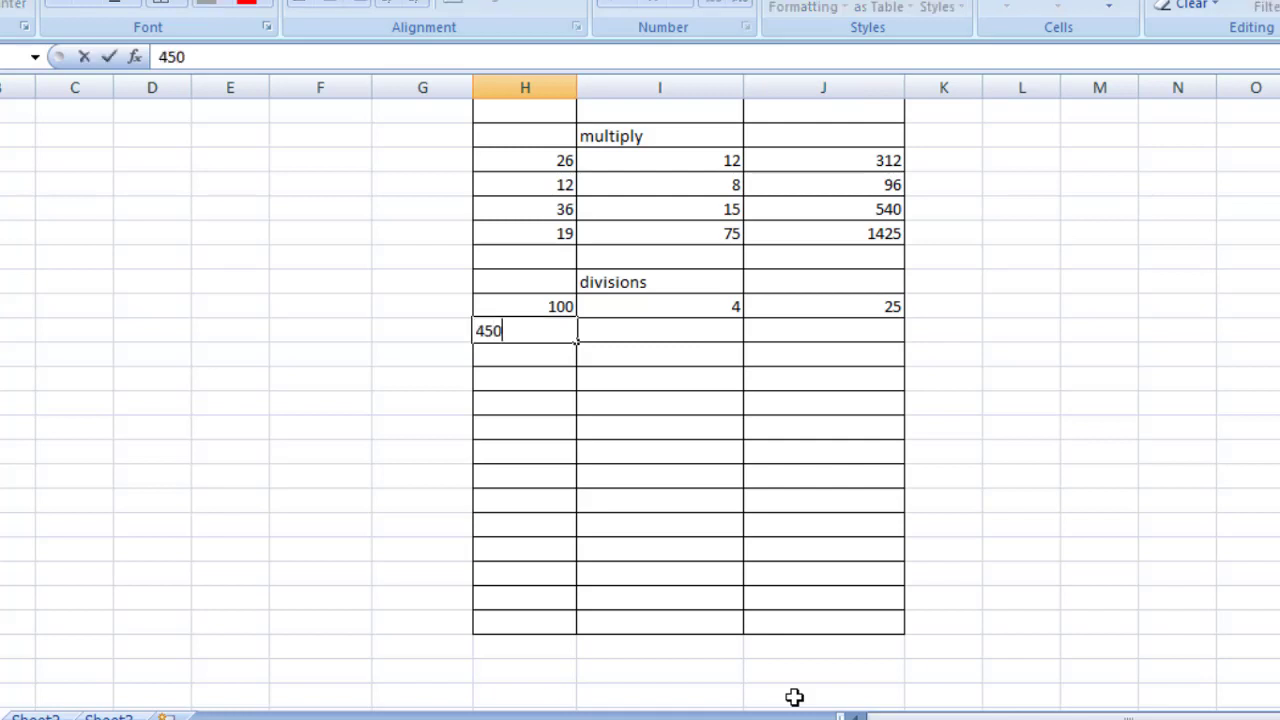
pyautogui.click(683, 330)
pyautogui.write('6')
pyautogui.click(555, 350)
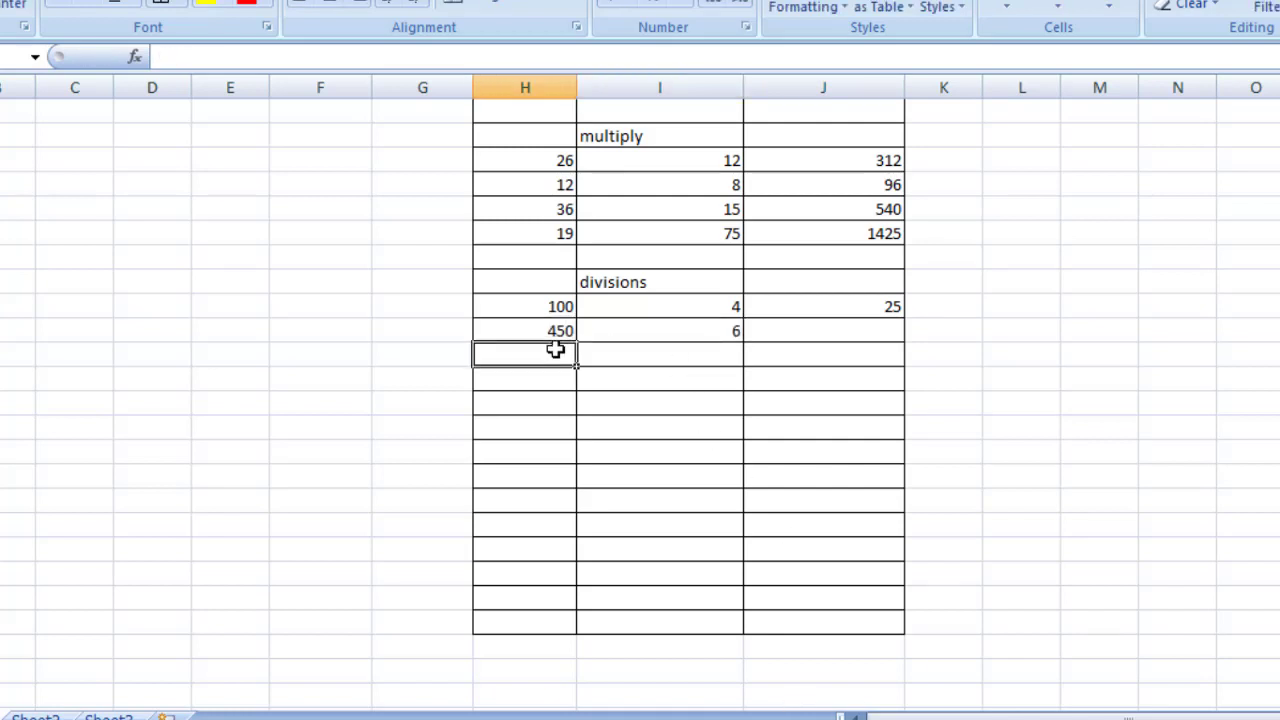
pyautogui.write('500')
pyautogui.click(603, 351)
pyautogui.write('25')
pyautogui.click(543, 380)
pyautogui.write('300')
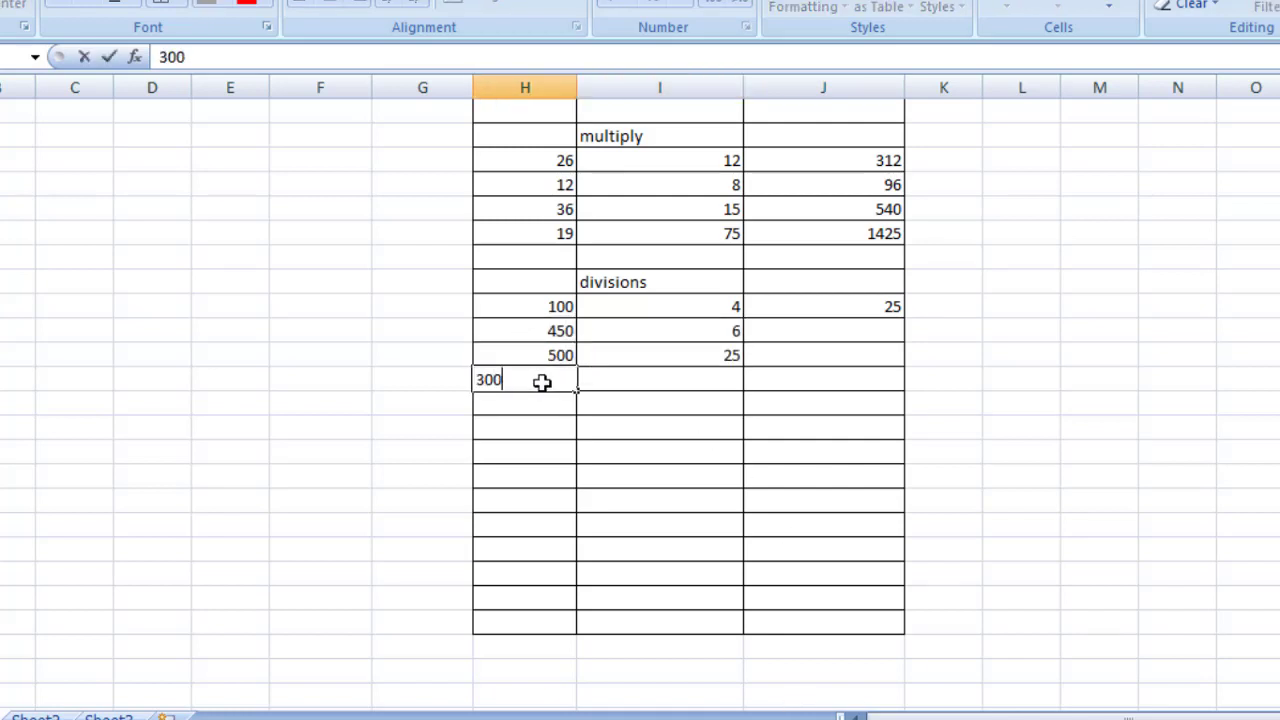
pyautogui.click(629, 382)
pyautogui.write('6')
# Fill the division formula down from J24 to J27, giving 75, 20 and 50.
pyautogui.click(874, 311)
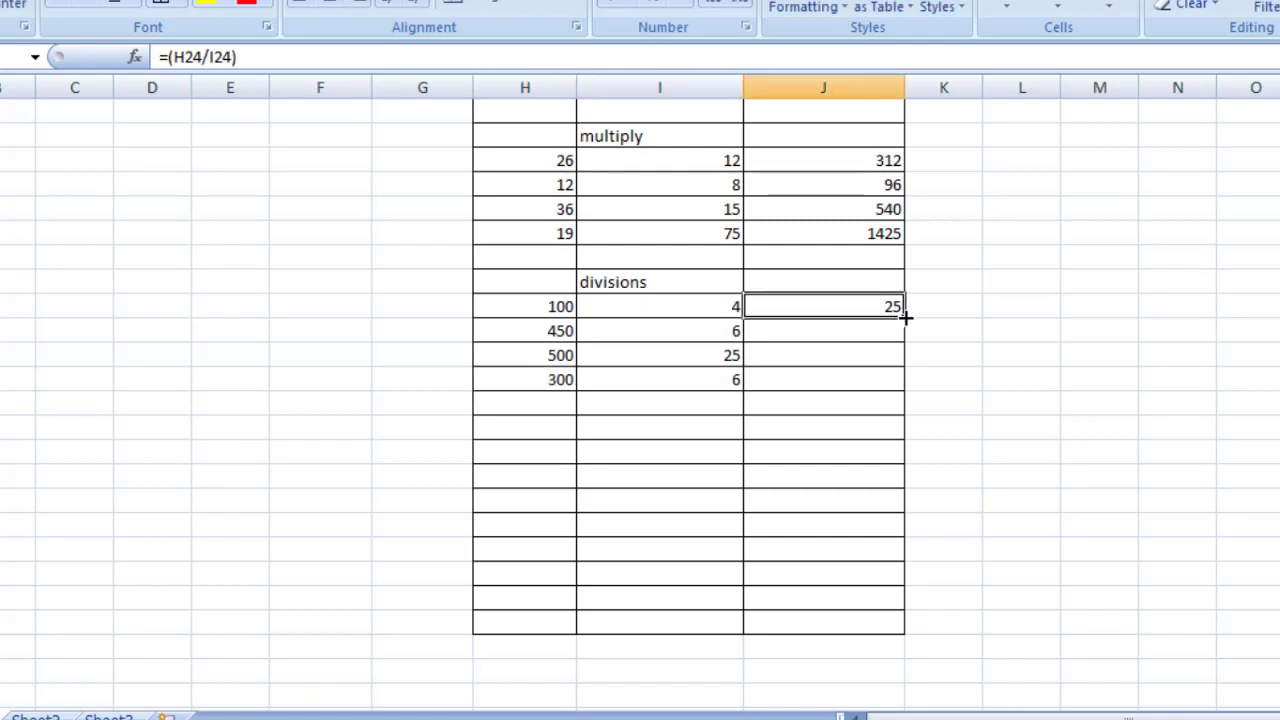
pyautogui.moveTo(904, 317); pyautogui.dragTo(904, 390)
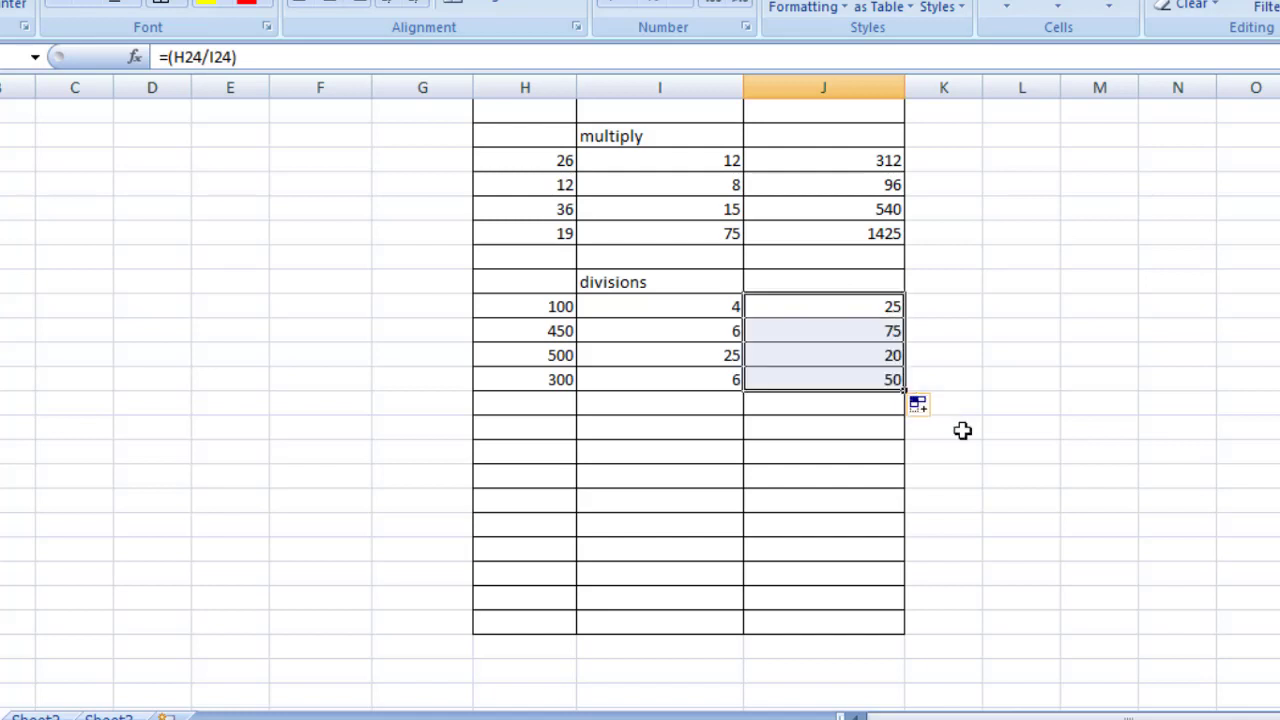
pyautogui.click(949, 375)
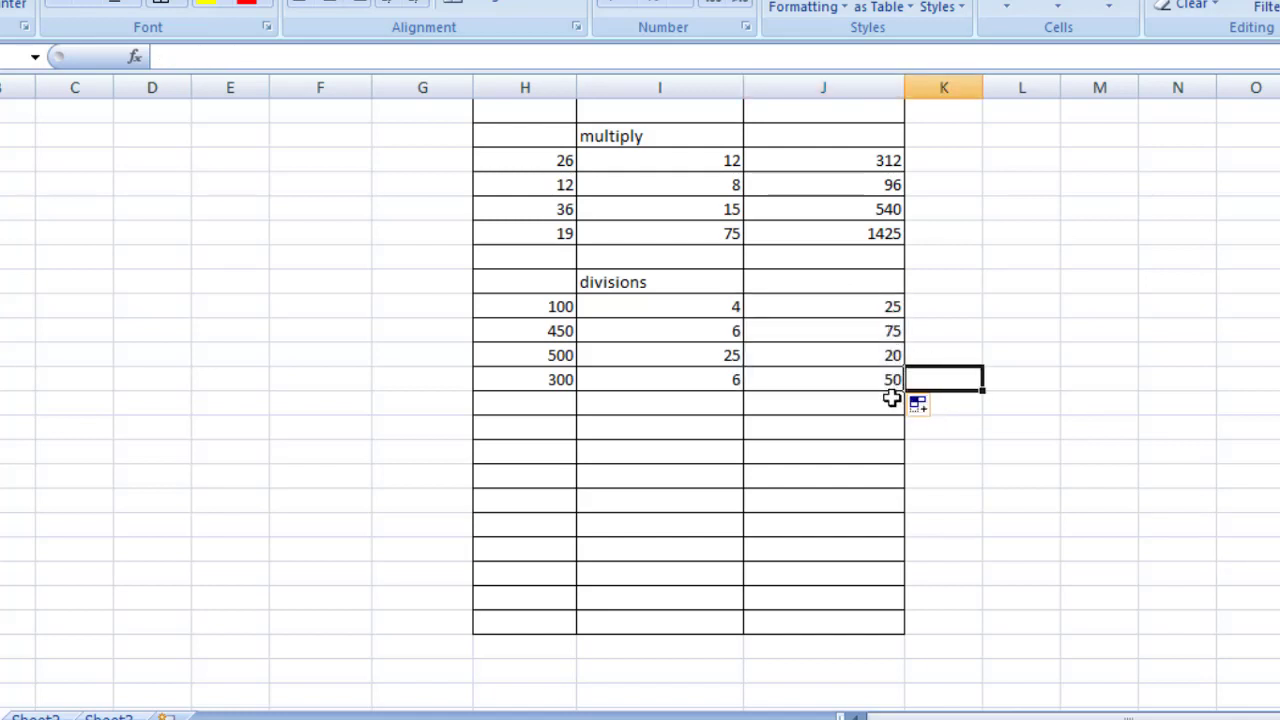
pyautogui.scroll(4, 891, 398)
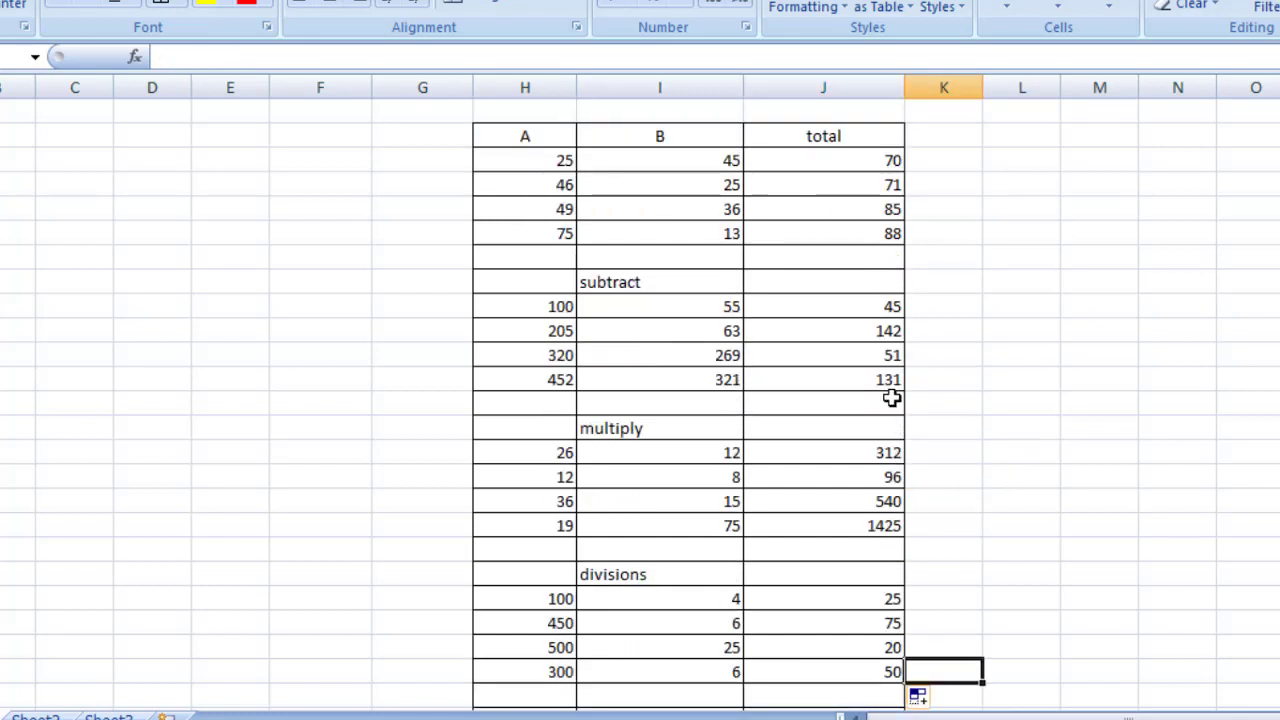
pyautogui.scroll(1, 734, 286)
pyautogui.scroll(-1, 711, 274)
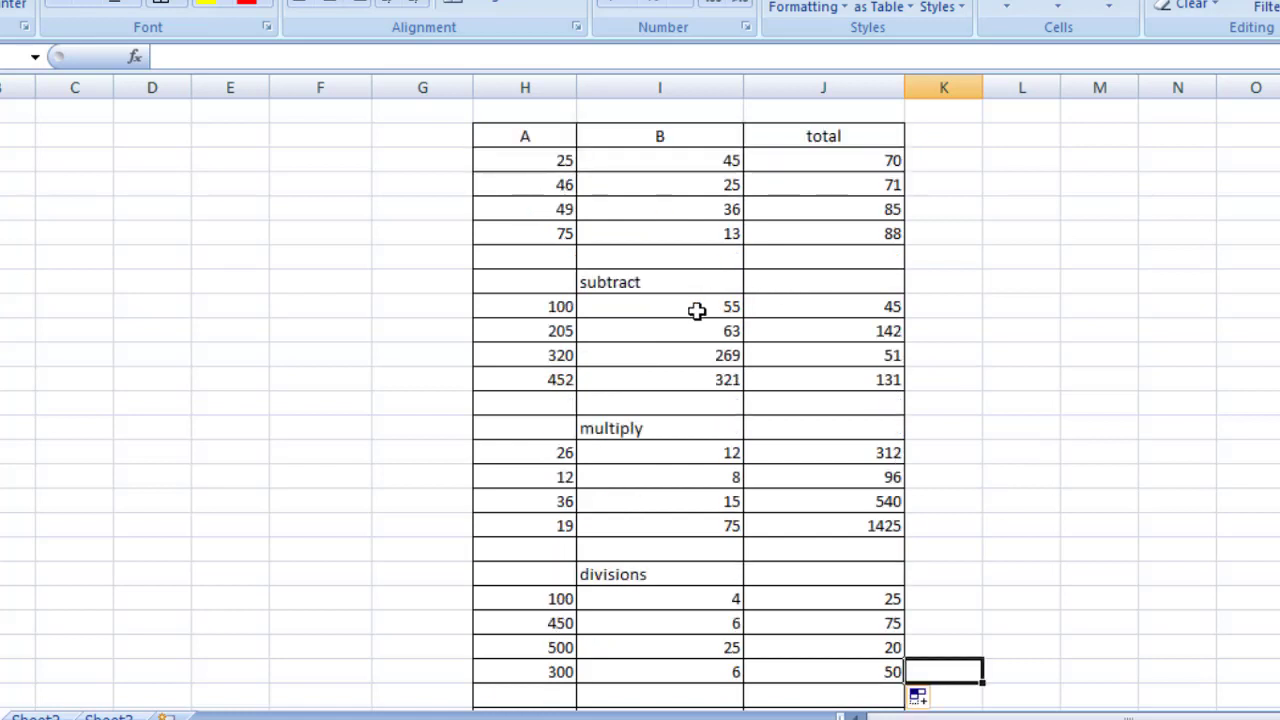
pyautogui.scroll(-1, 665, 343)
pyautogui.scroll(-1, 672, 530)
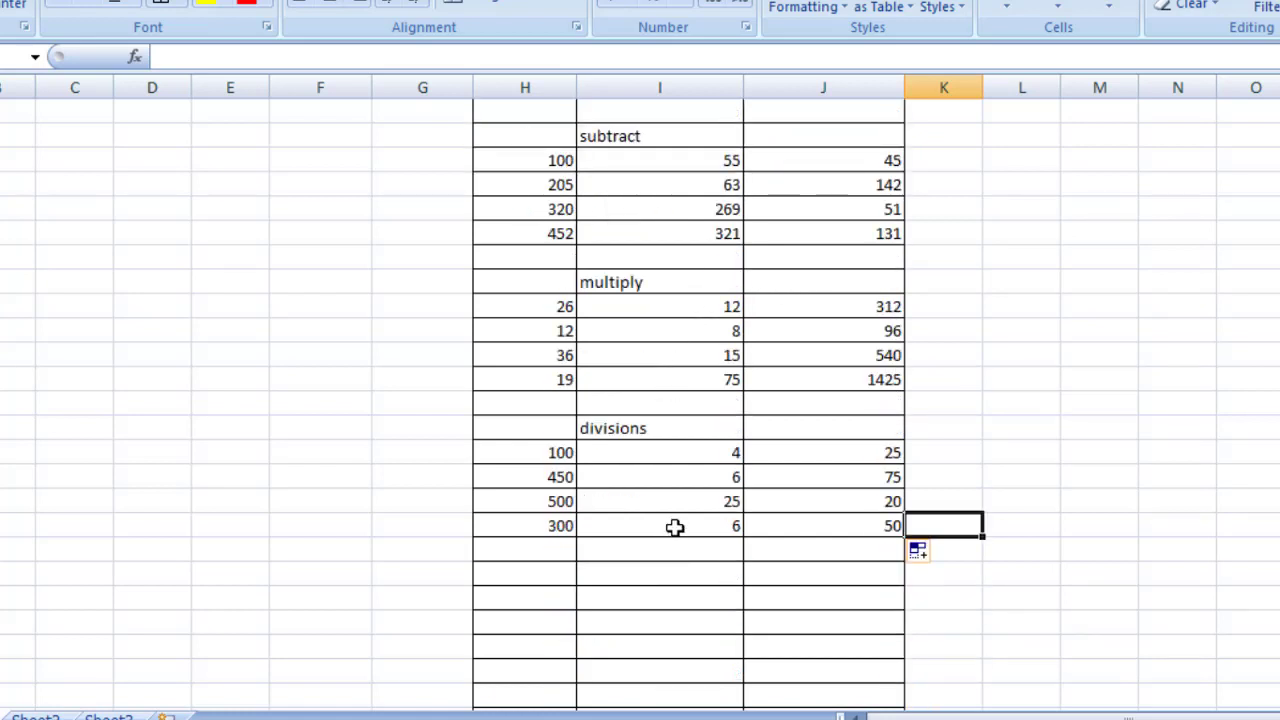
pyautogui.scroll(3, 675, 528)
pyautogui.scroll(-1, 675, 527)
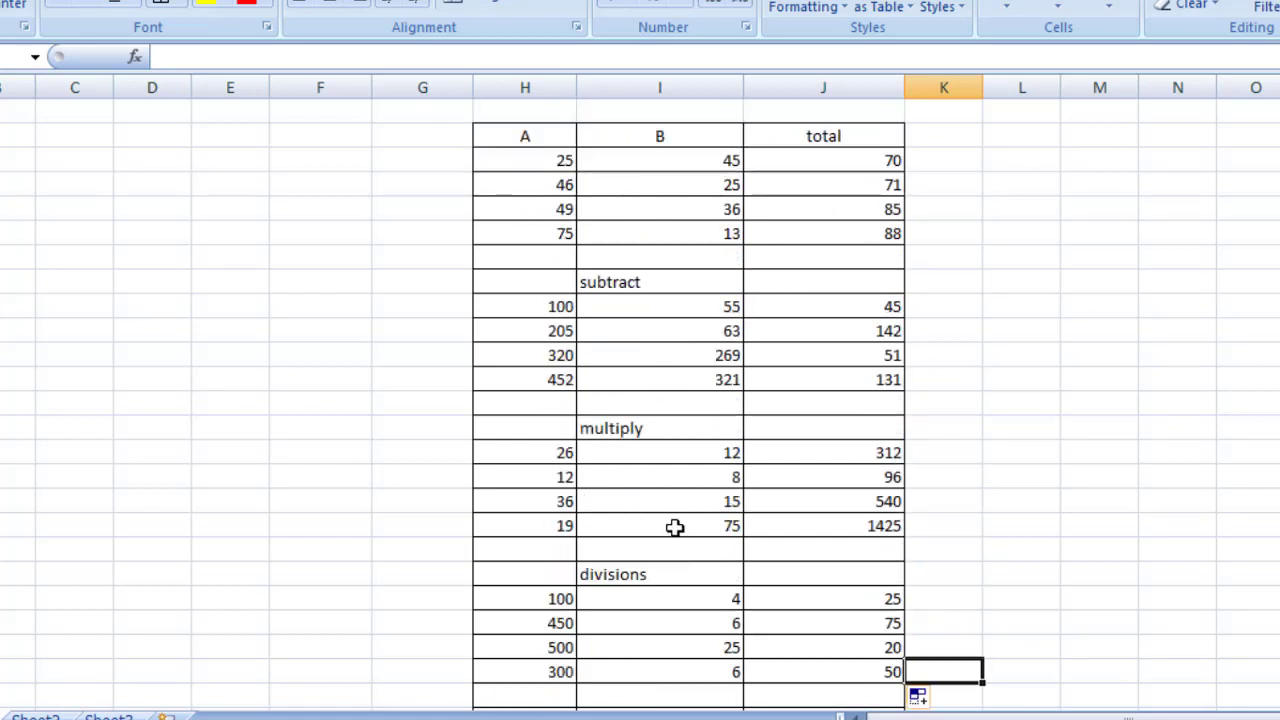
pyautogui.scroll(1, 675, 527)
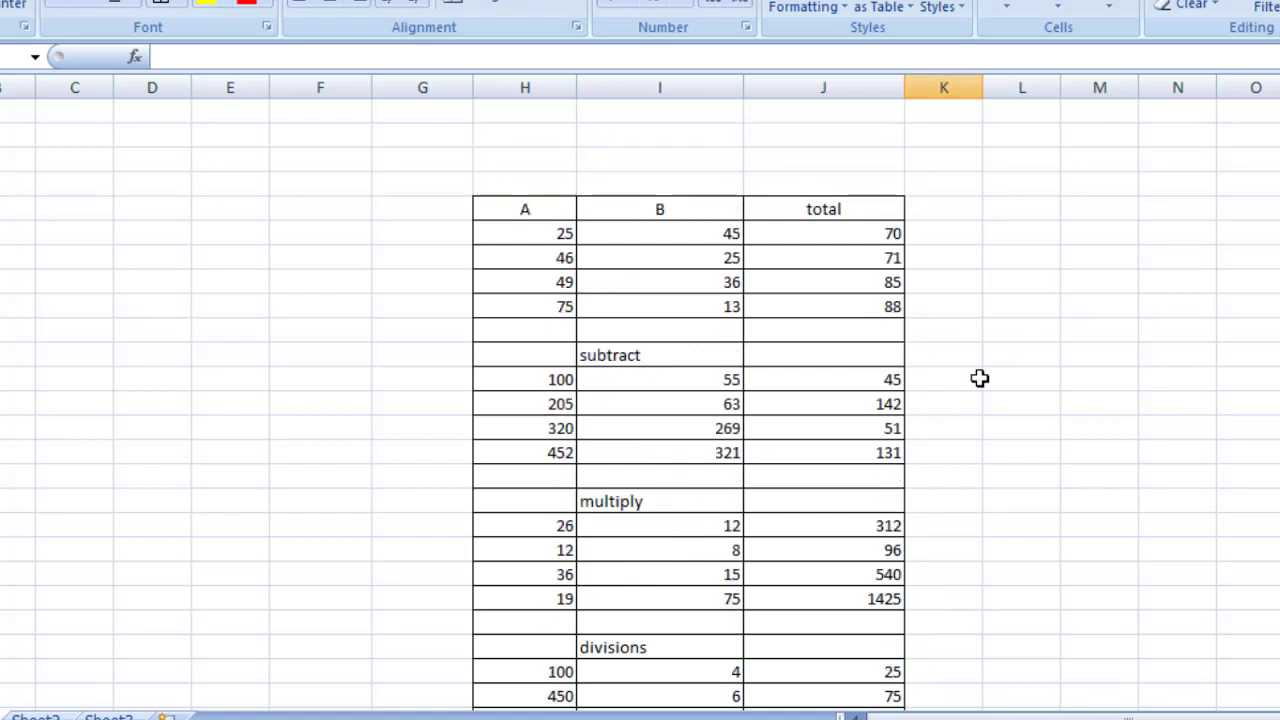
pyautogui.moveTo(870, 716); pyautogui.dragTo(1074, 694)
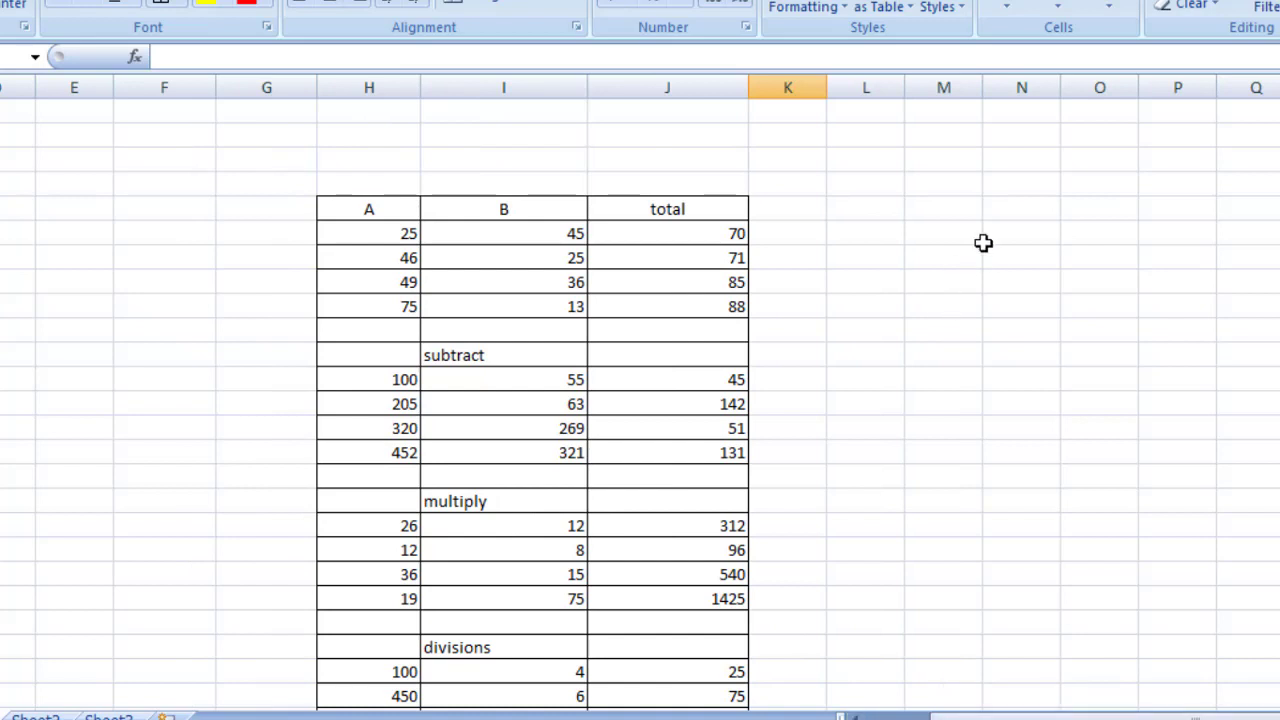
# Enter 25, 36, 58, 95, 41, 52 and 82 down column N starting at N5.
pyautogui.click(998, 213)
pyautogui.click(1021, 230)
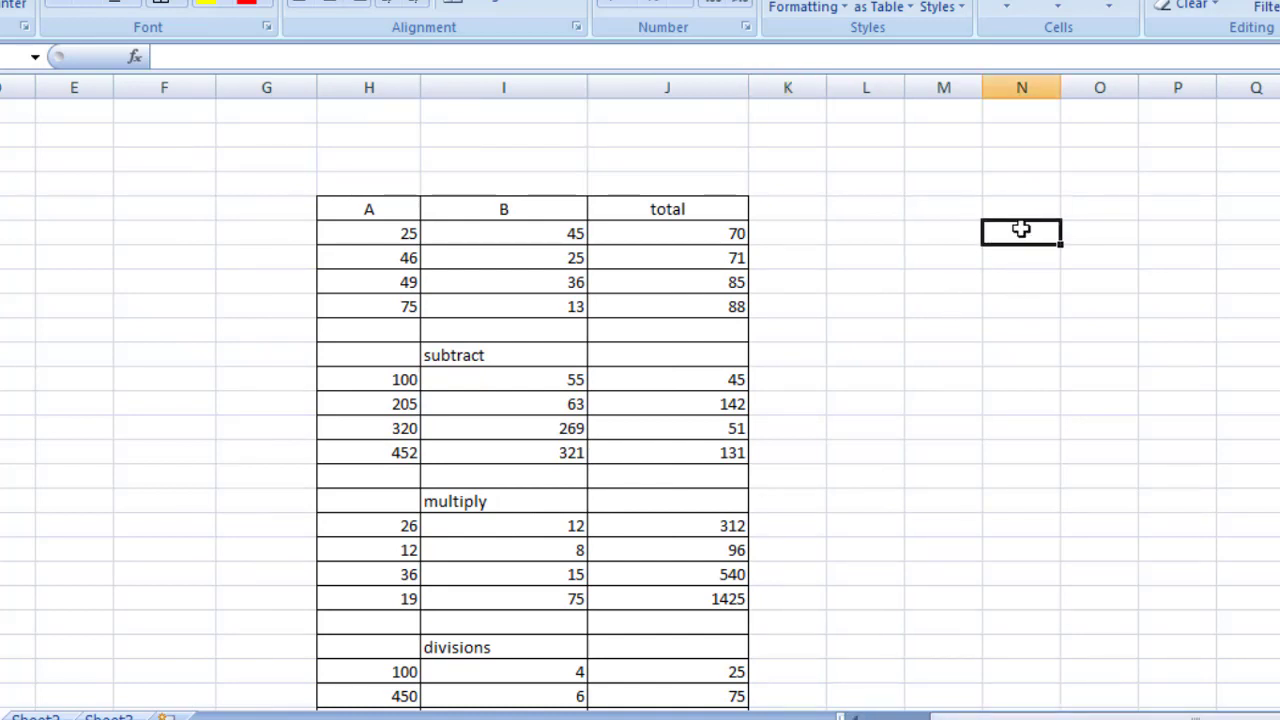
pyautogui.write('25')
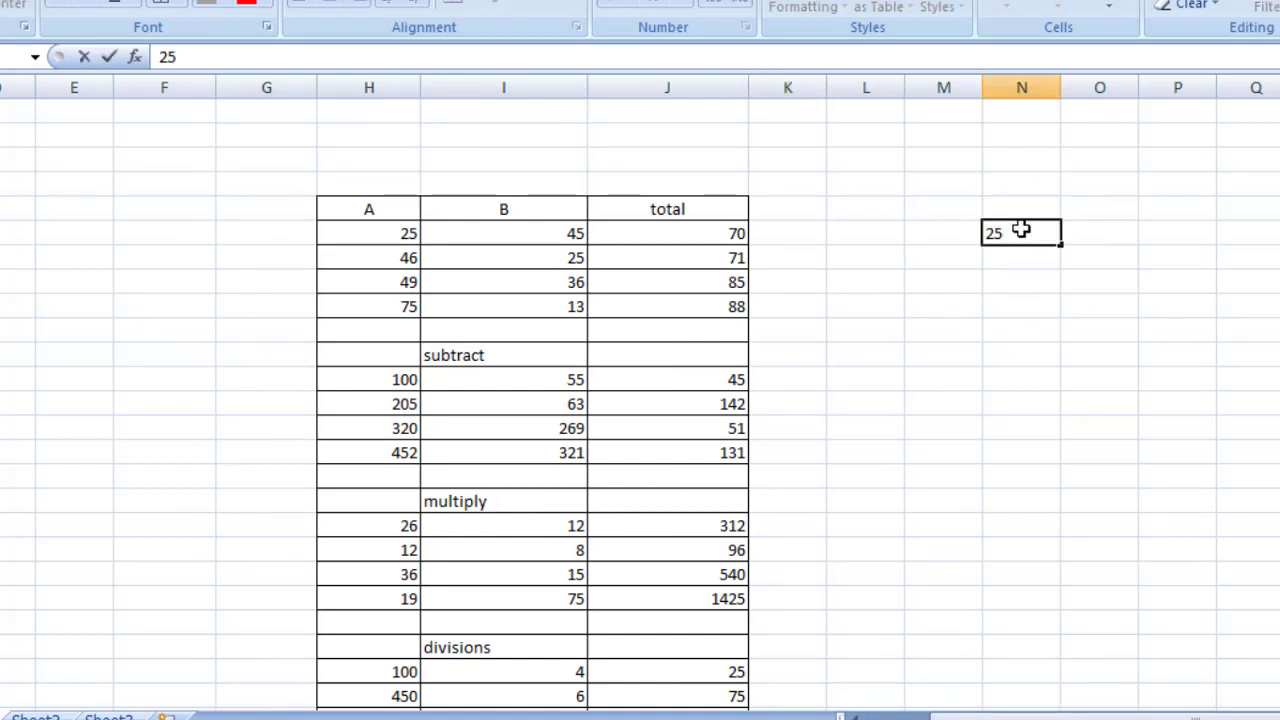
pyautogui.press('Return')
pyautogui.write('36')
pyautogui.press('Return')
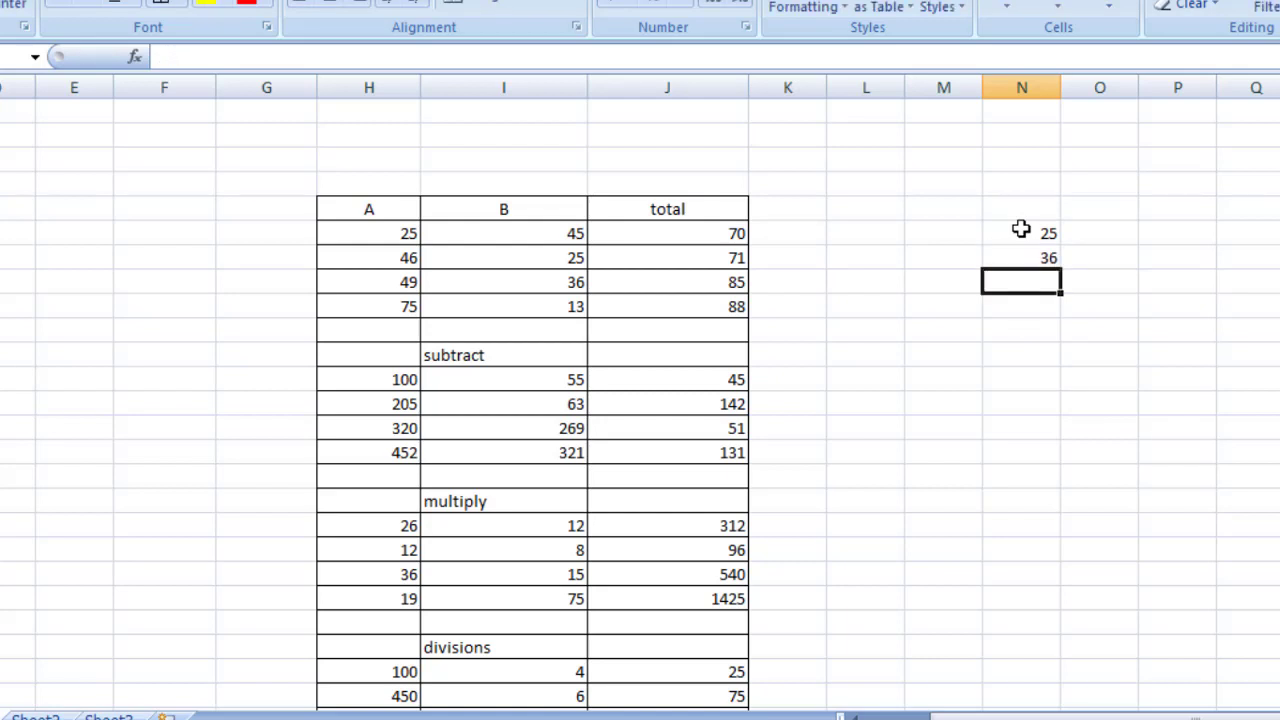
pyautogui.write('58')
pyautogui.press('Return')
pyautogui.write('95')
pyautogui.press('Return')
pyautogui.write('41')
pyautogui.press('Return')
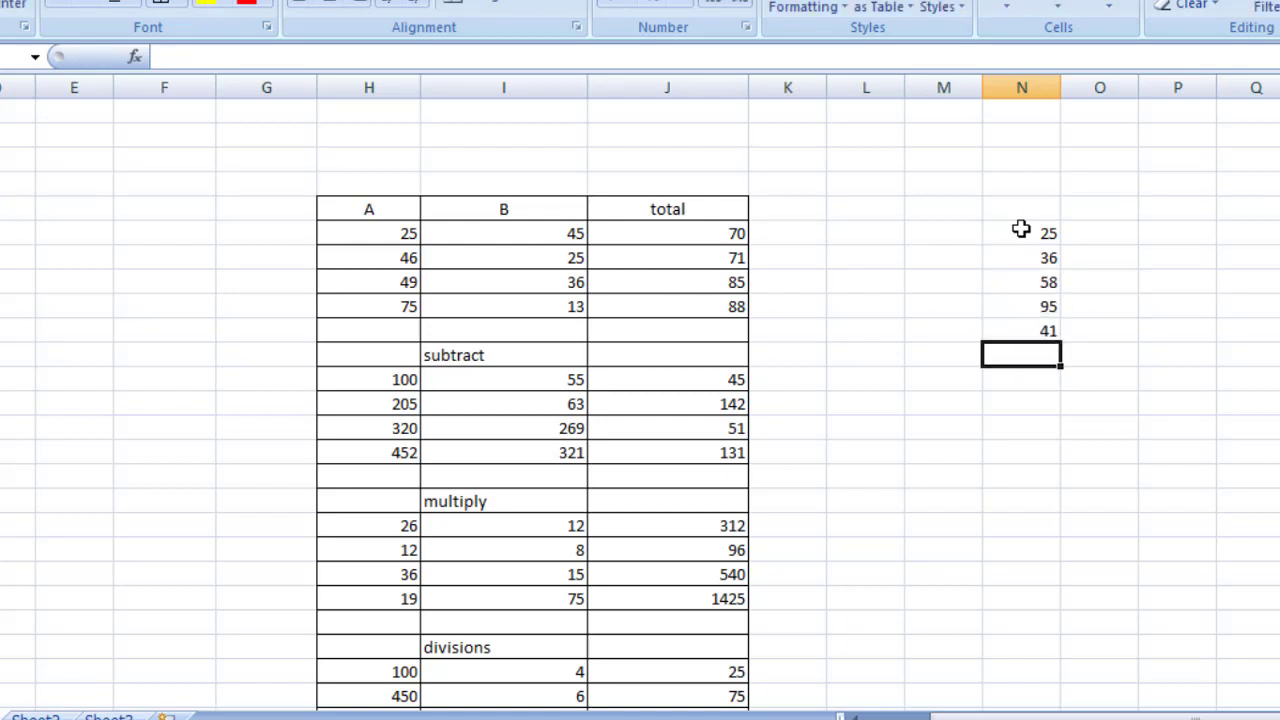
pyautogui.write('52')
pyautogui.press('Return')
pyautogui.write('82')
pyautogui.press('Return')
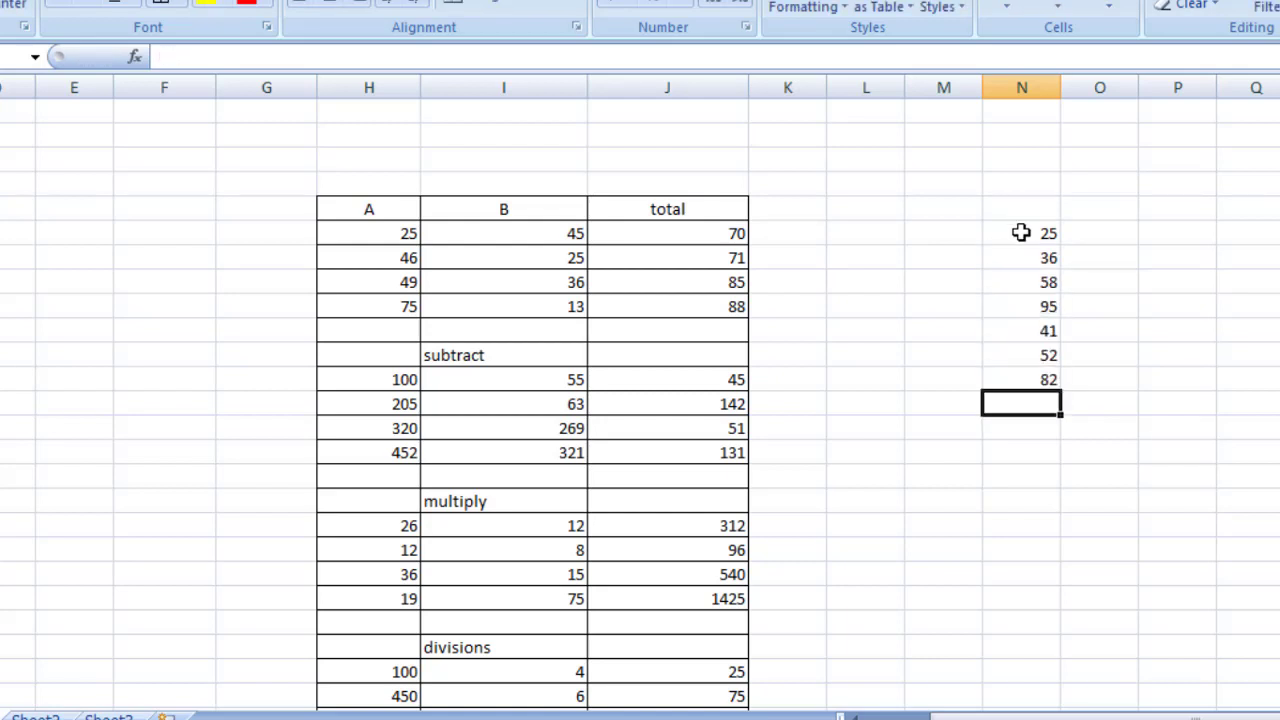
# AutoSum the seven numbers to 389 and label the result 'total'.
pyautogui.click(1040, 238)
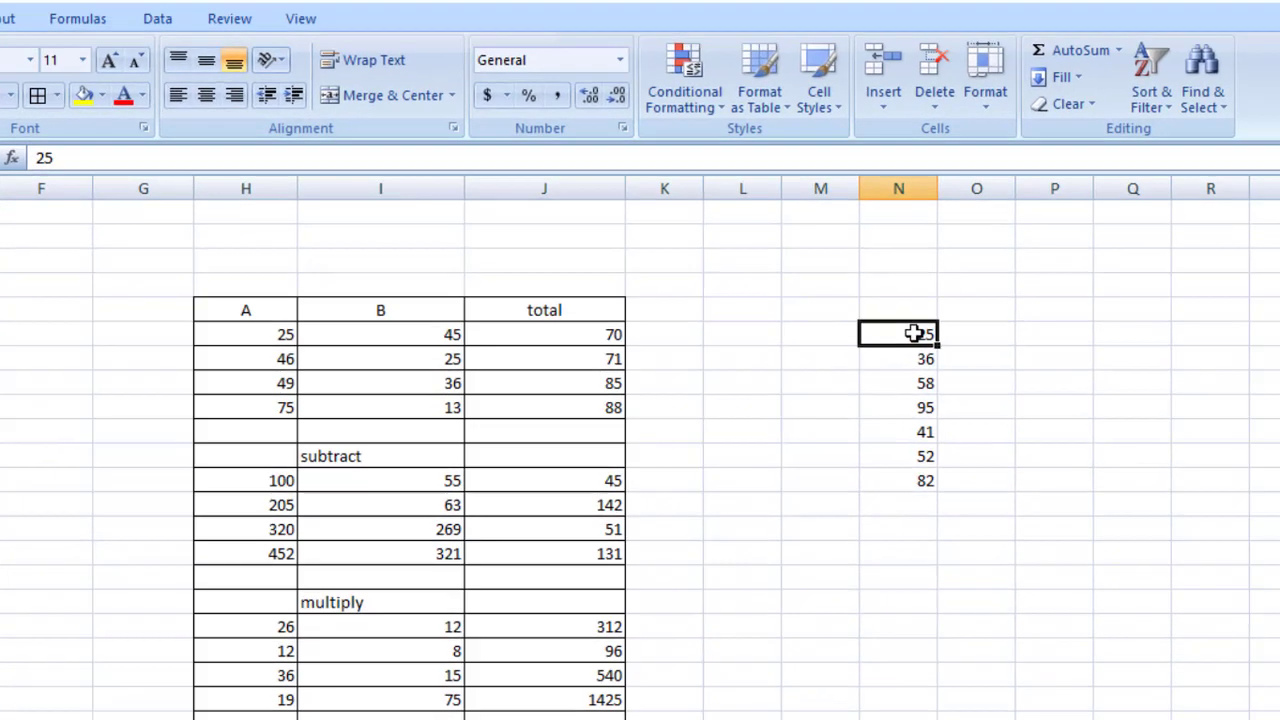
pyautogui.moveTo(1040, 238); pyautogui.dragTo(1045, 258)
pyautogui.moveTo(887, 390); pyautogui.dragTo(895, 510)
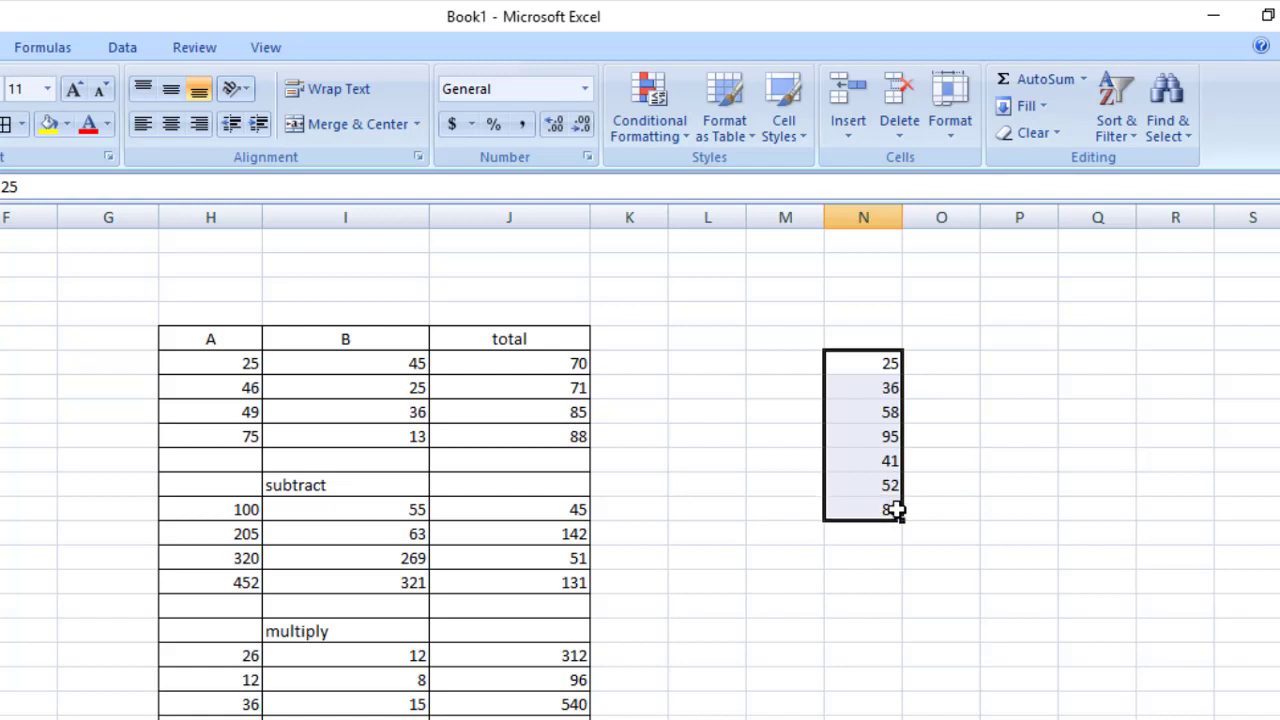
pyautogui.click(1066, 88)
pyautogui.click(932, 538)
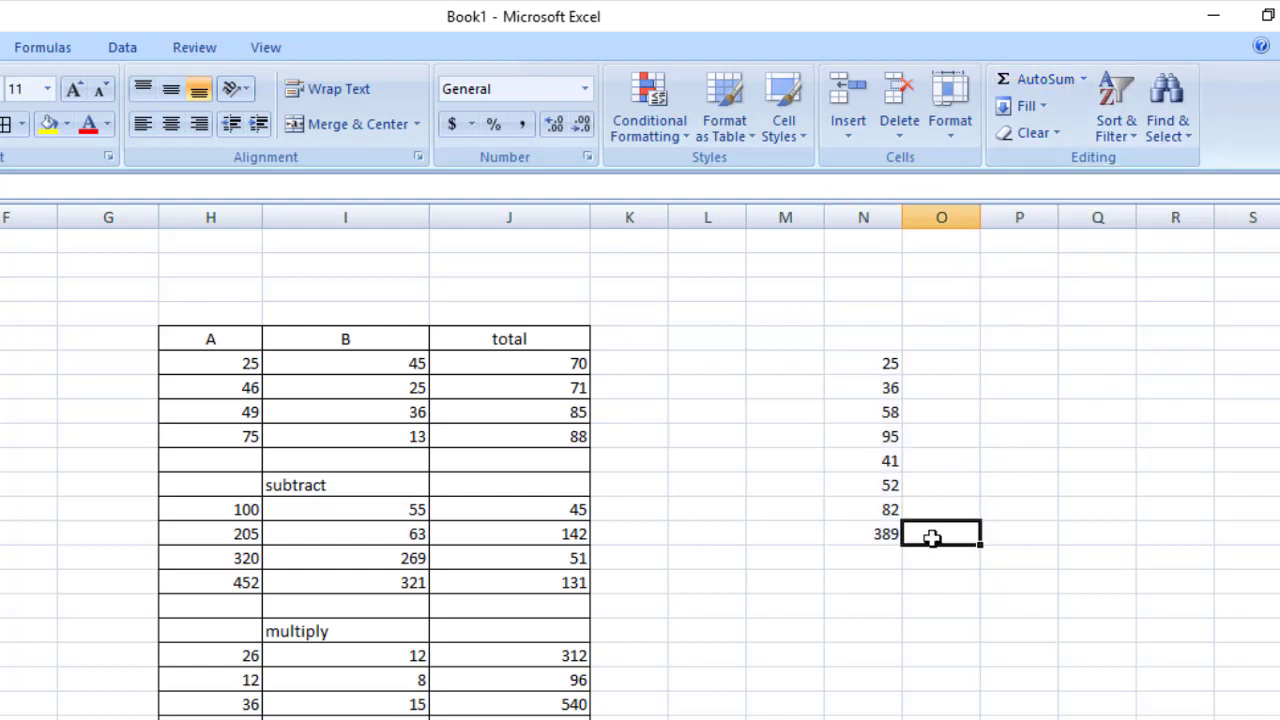
pyautogui.write('total')
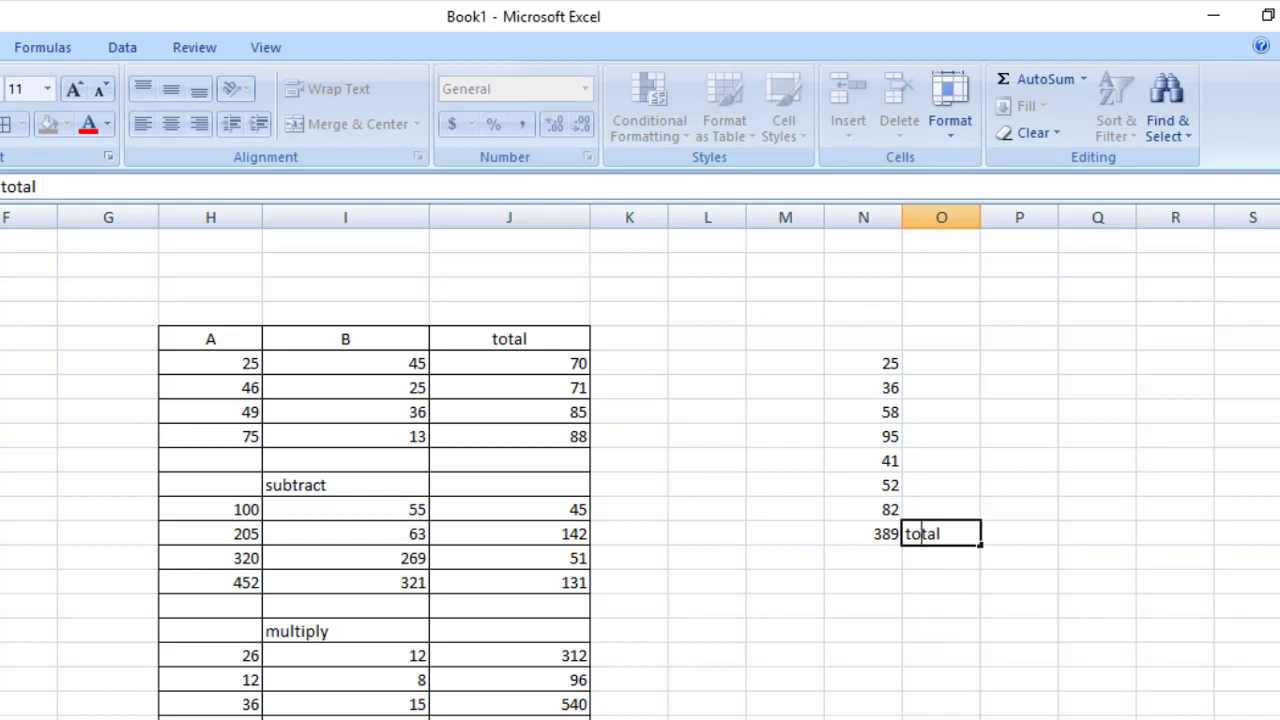
# Enter 56, 46, 46, 52, 75 and 96 across M18:R18.
pyautogui.click(794, 632)
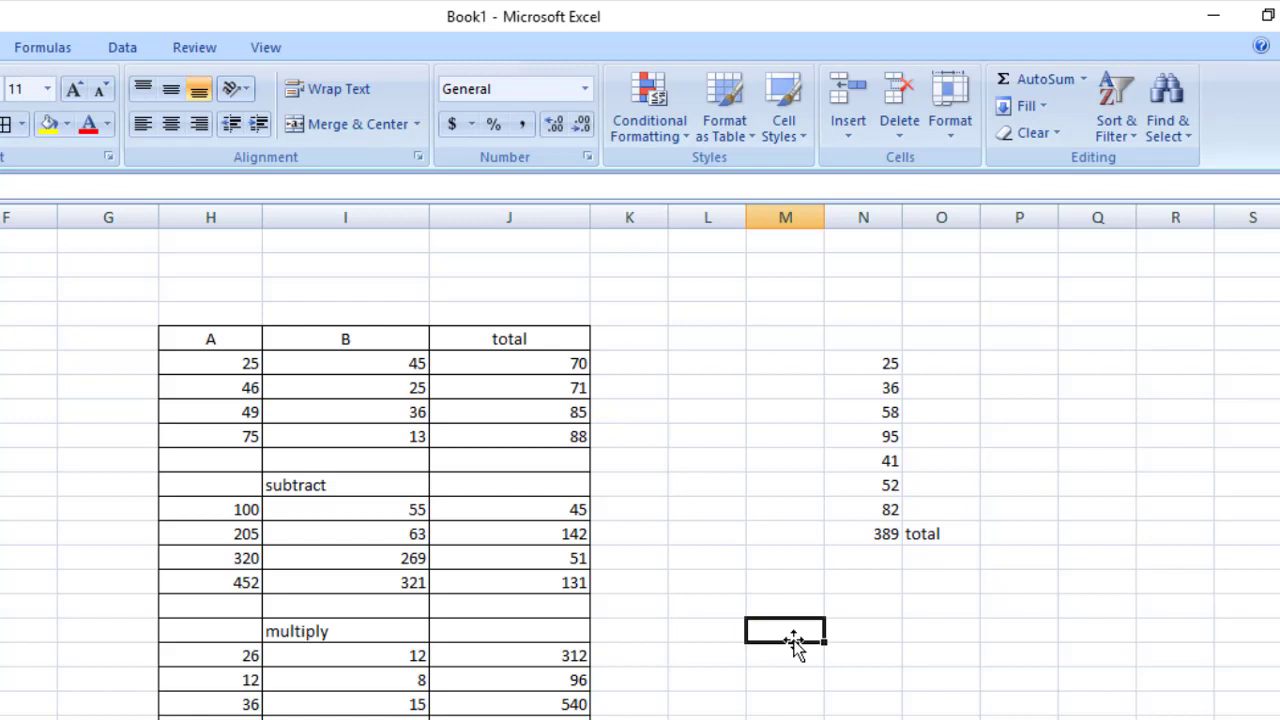
pyautogui.click(815, 657)
pyautogui.write('56')
pyautogui.press('Tab')
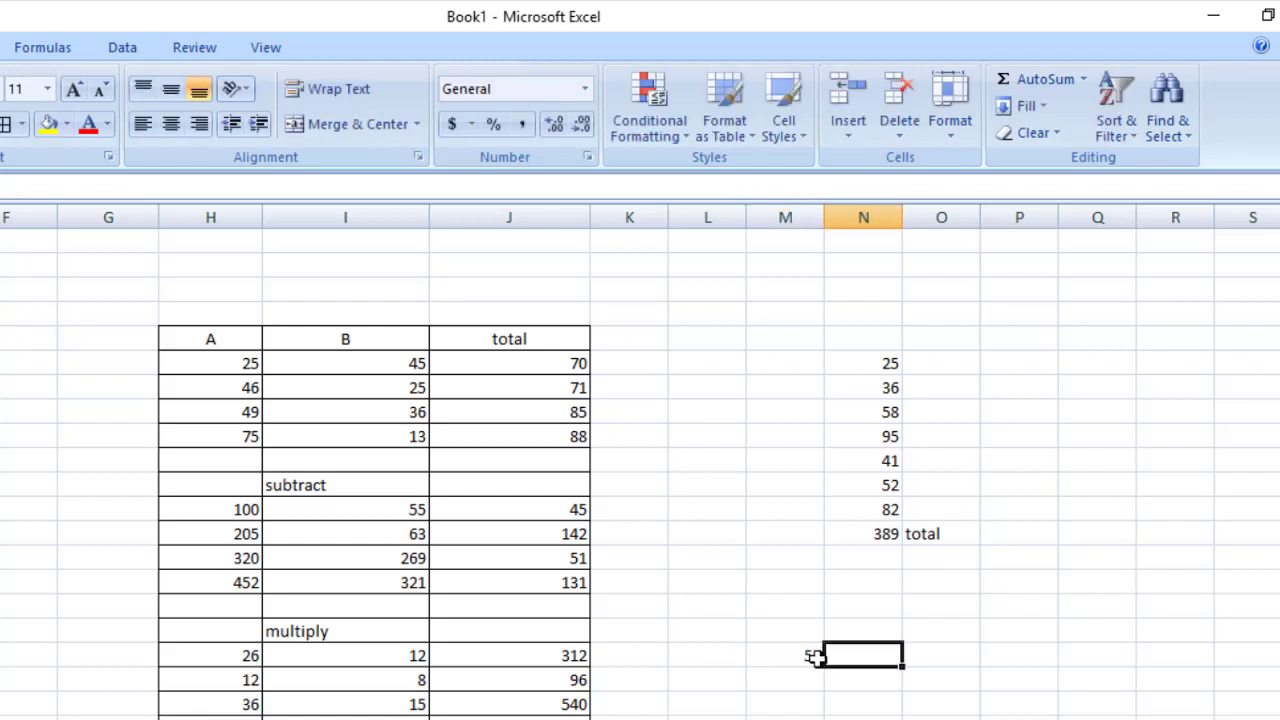
pyautogui.write('46')
pyautogui.press('Tab')
pyautogui.write('46')
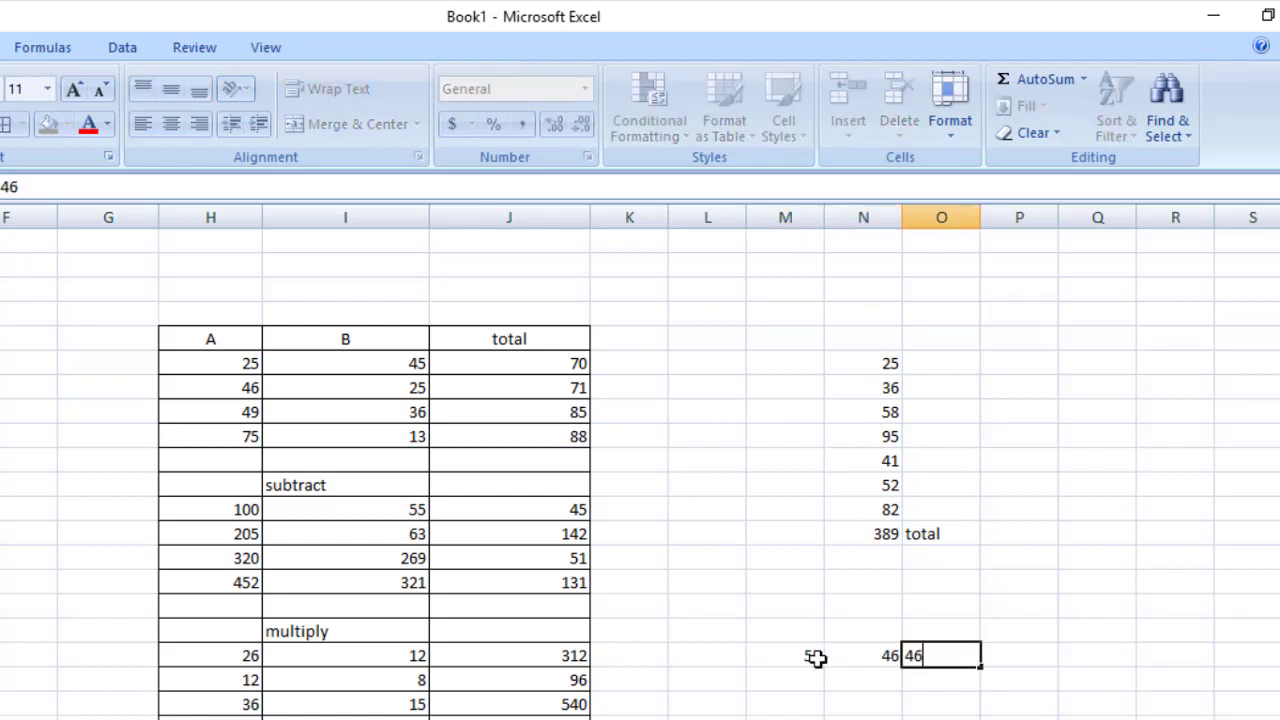
pyautogui.press('Tab')
pyautogui.press('Tab')
pyautogui.write('7')
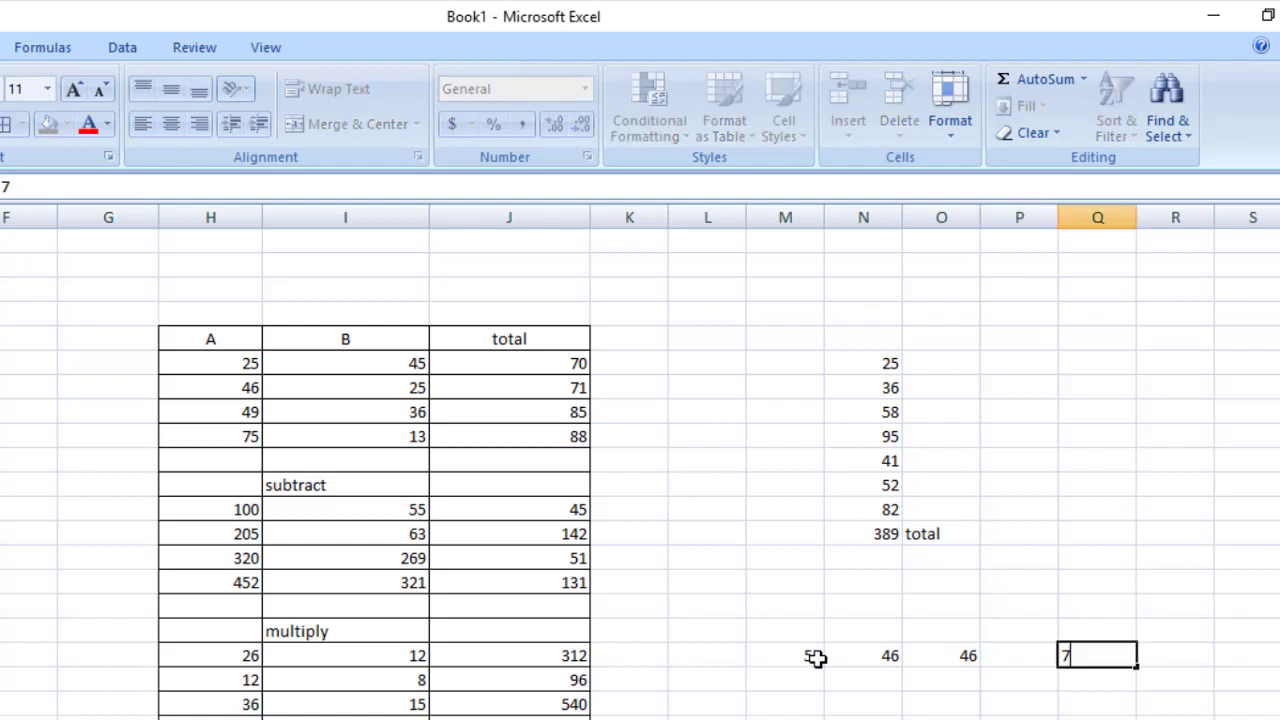
pyautogui.write('5')
pyautogui.press('Tab')
pyautogui.write('96')
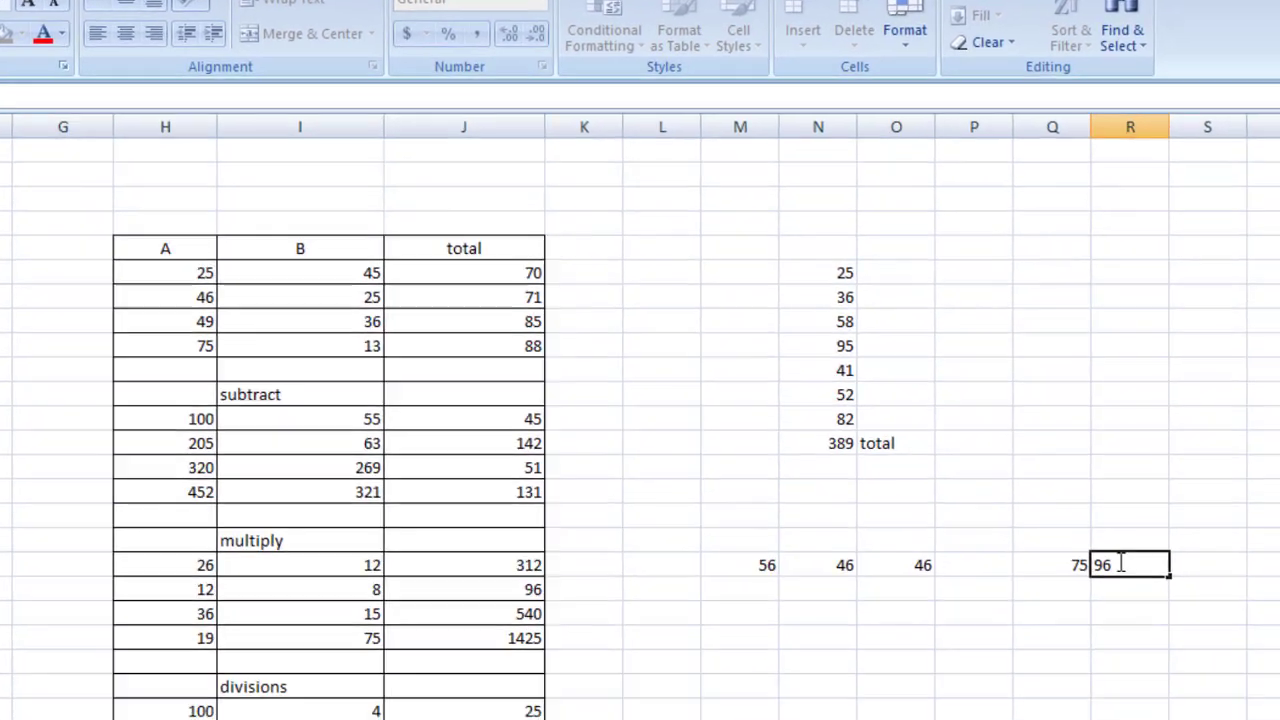
pyautogui.press('Tab')
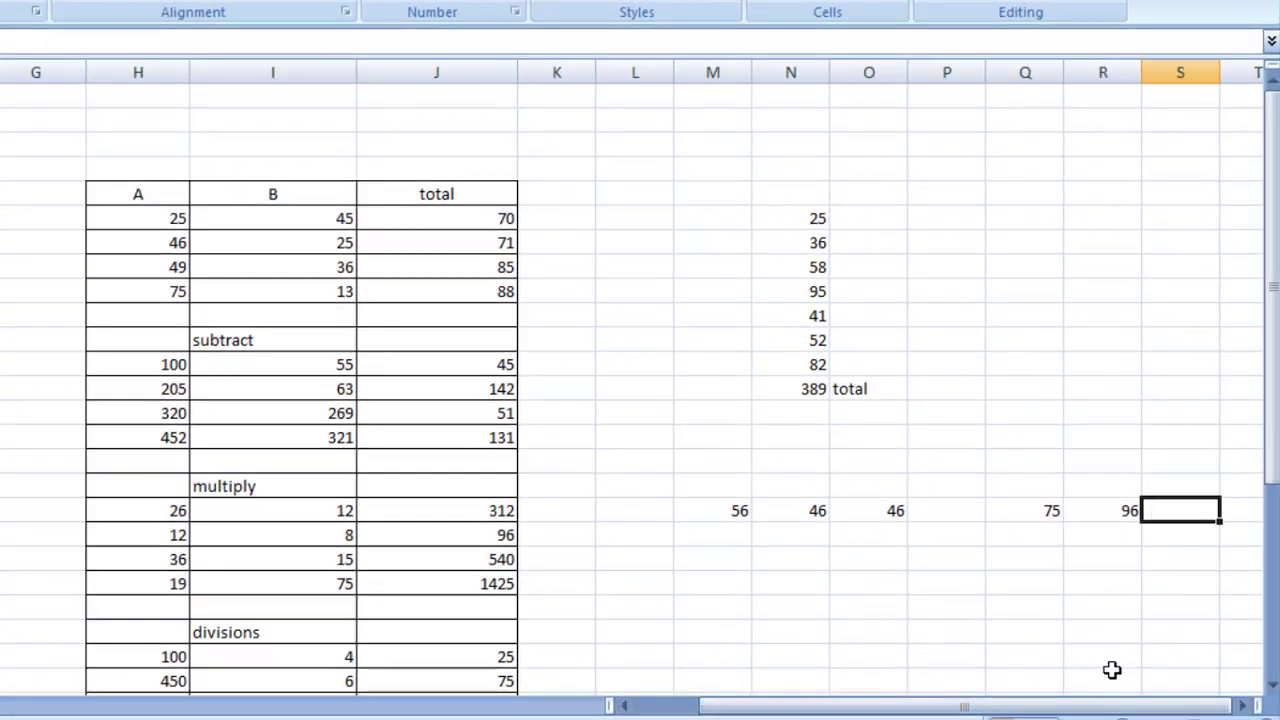
pyautogui.click(959, 510)
pyautogui.write('52')
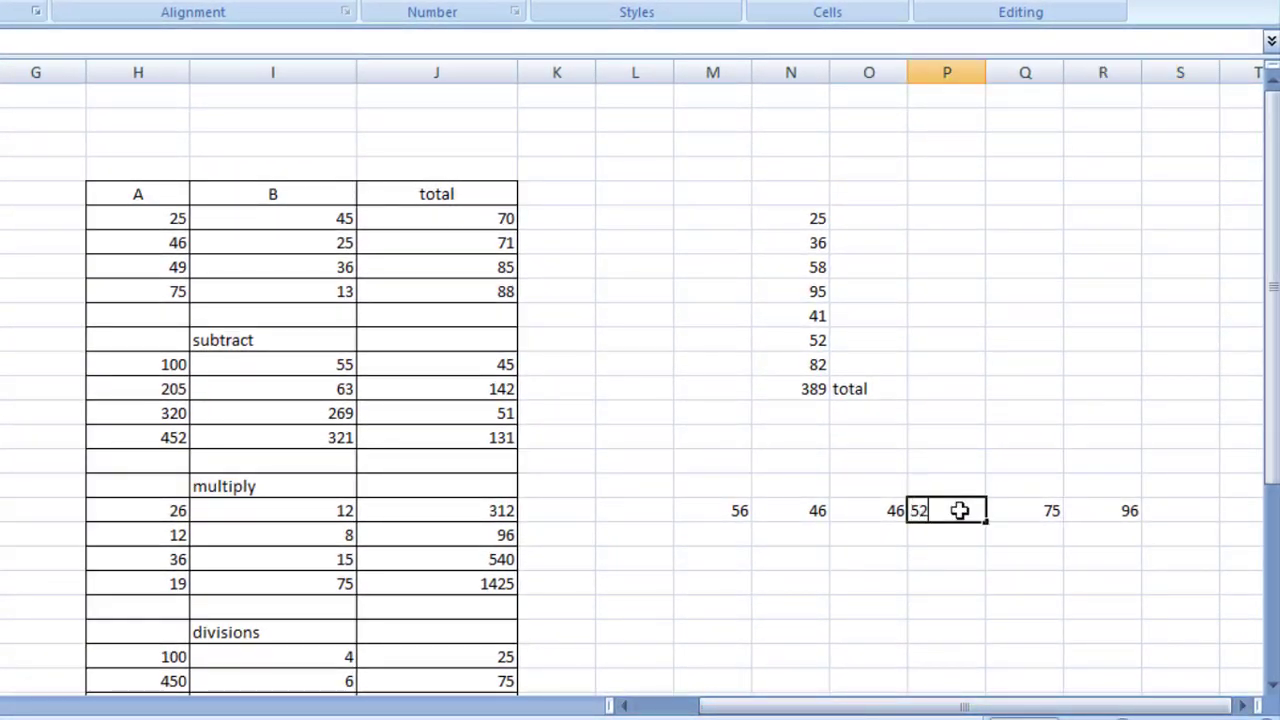
pyautogui.click(781, 514)
# AutoSum the row to 371 and type the label 'total' above it.
pyautogui.click(729, 513)
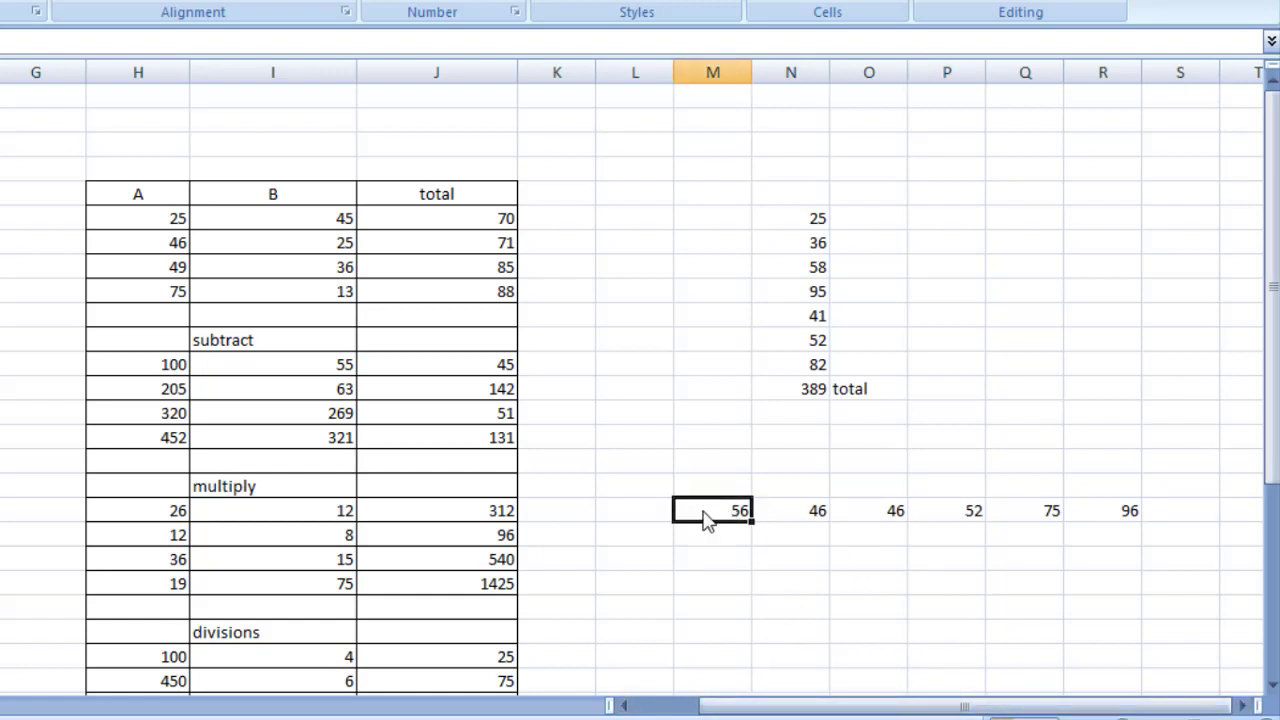
pyautogui.moveTo(737, 511); pyautogui.dragTo(1111, 512)
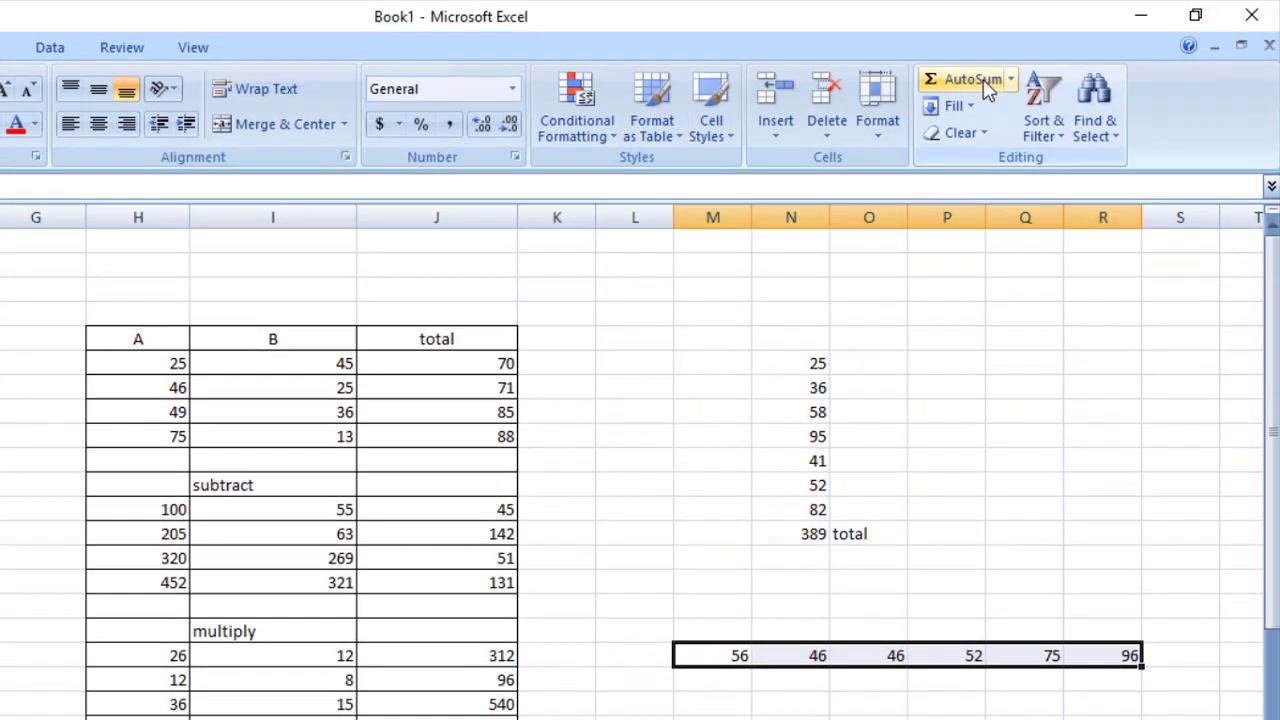
pyautogui.click(985, 88)
pyautogui.click(1190, 662)
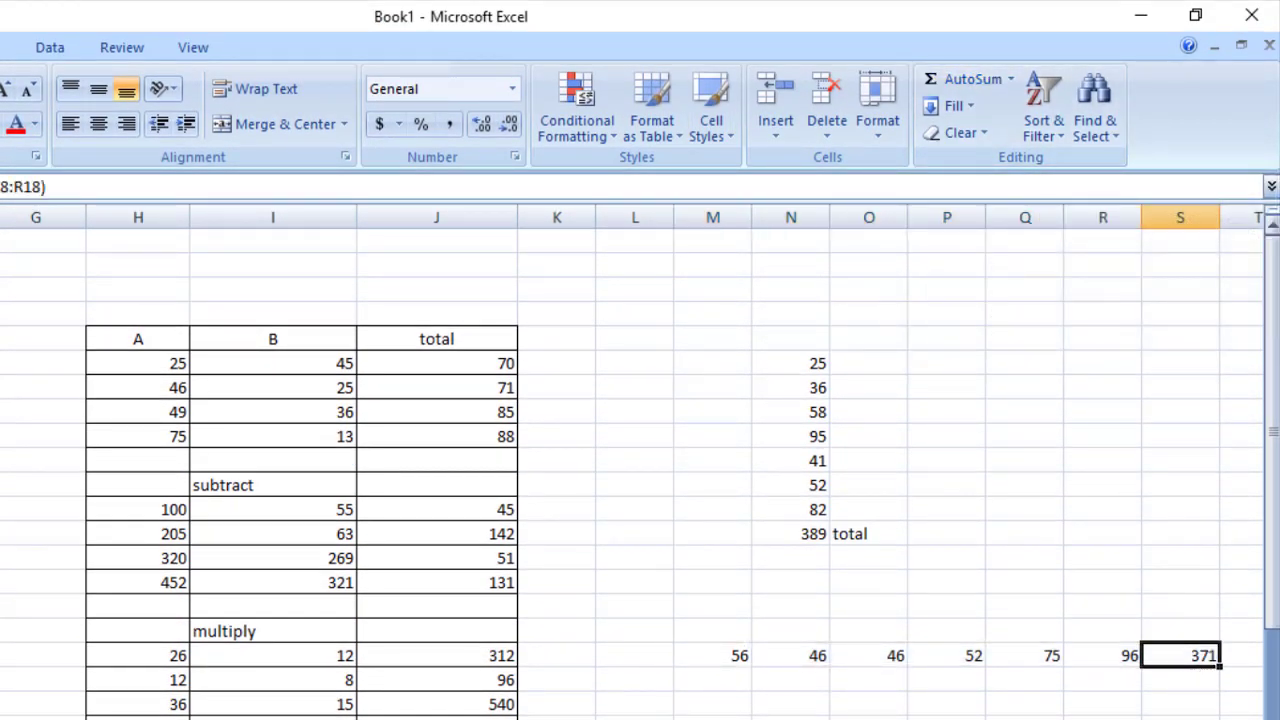
pyautogui.click(1206, 631)
pyautogui.write('t')
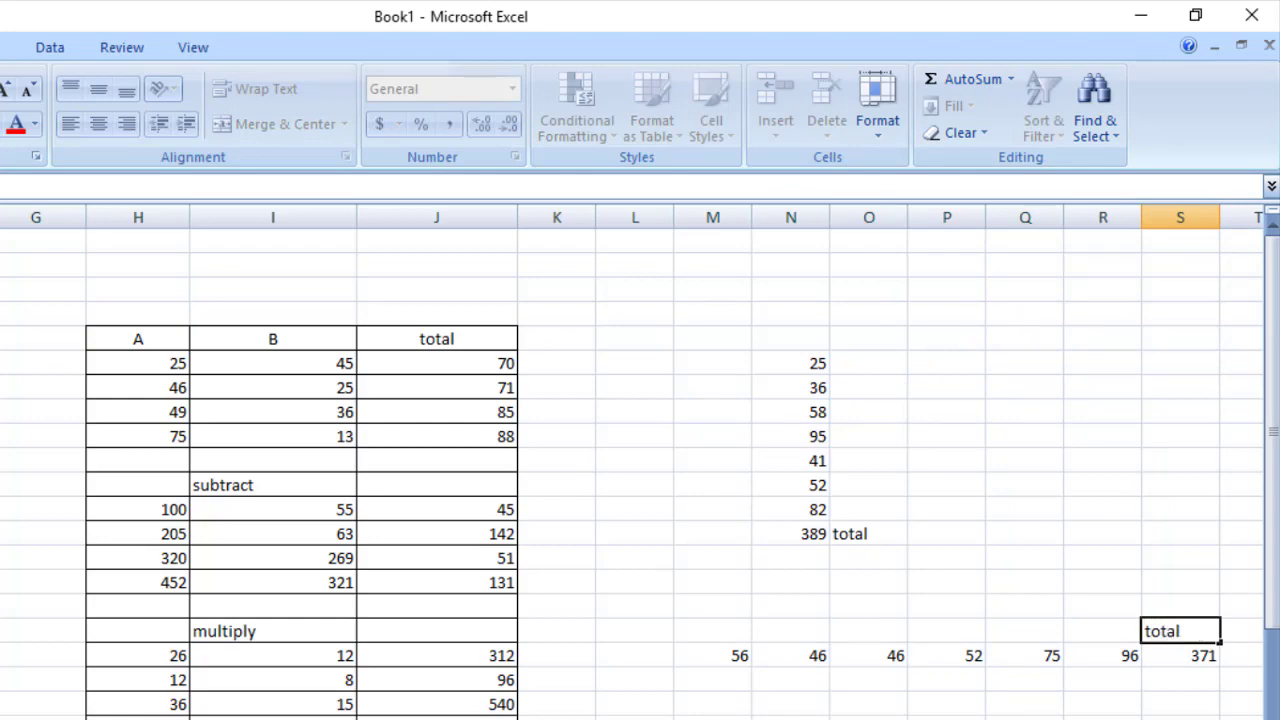
pyautogui.write('otal')
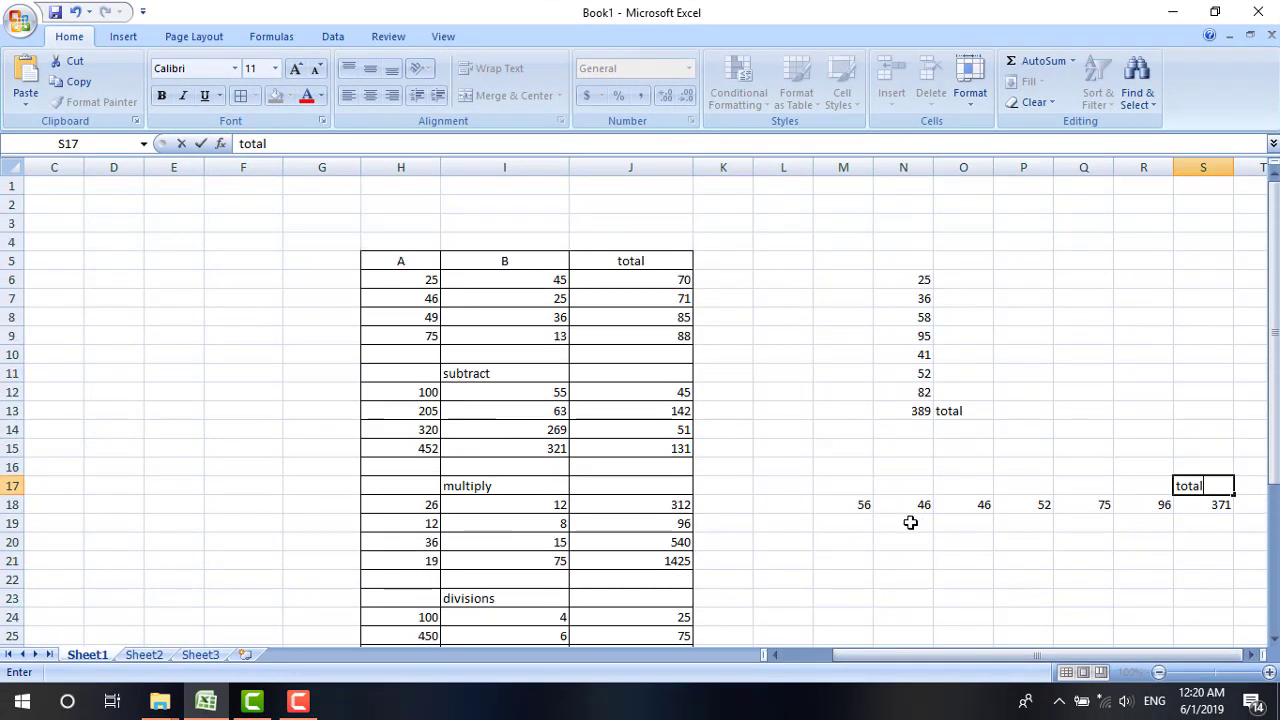
pyautogui.scroll(-2, 648, 485)
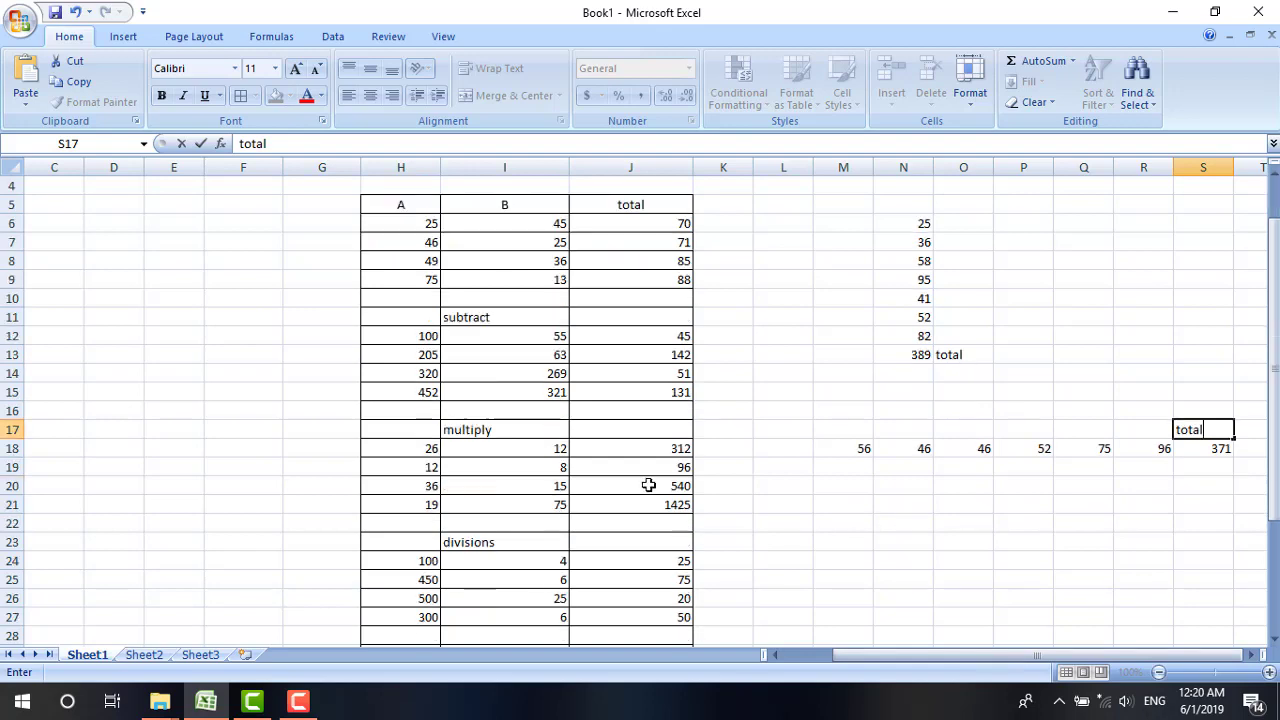
pyautogui.scroll(2, 648, 485)
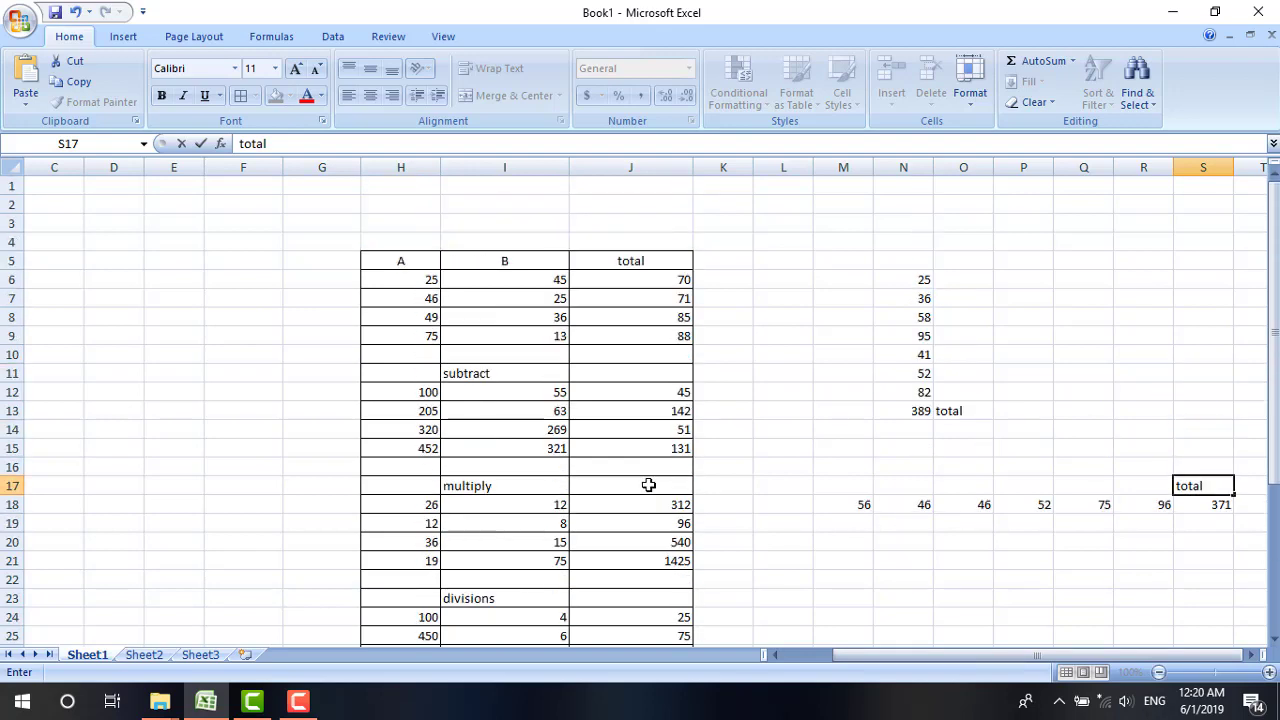